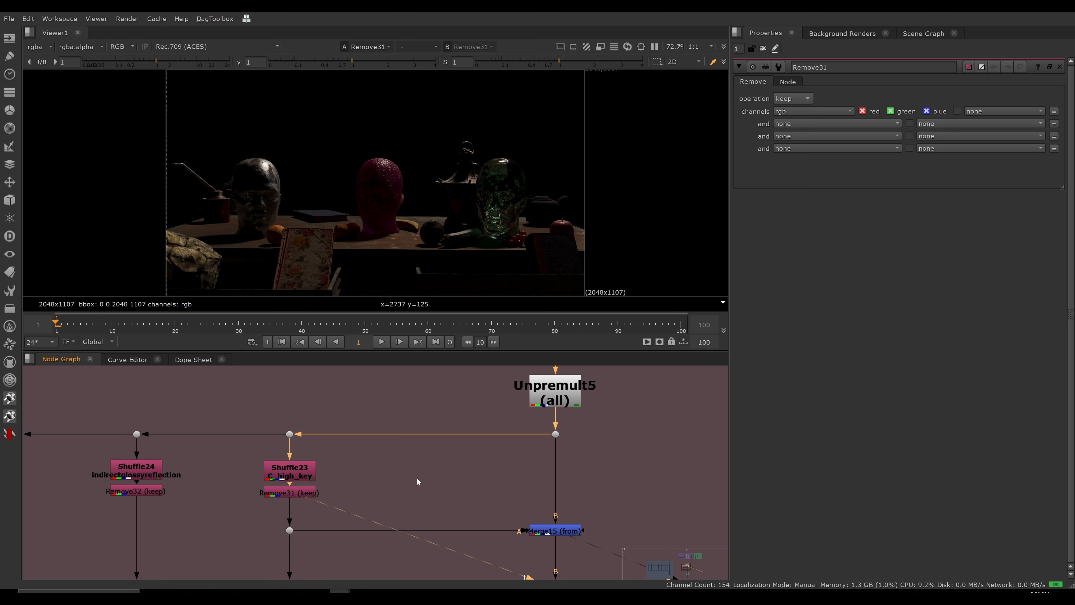
Display the dot below Unpremult5 and set the which value of Switch1 in the CG section to 0
{"action": "left_click", "coordinate": [555, 434]}
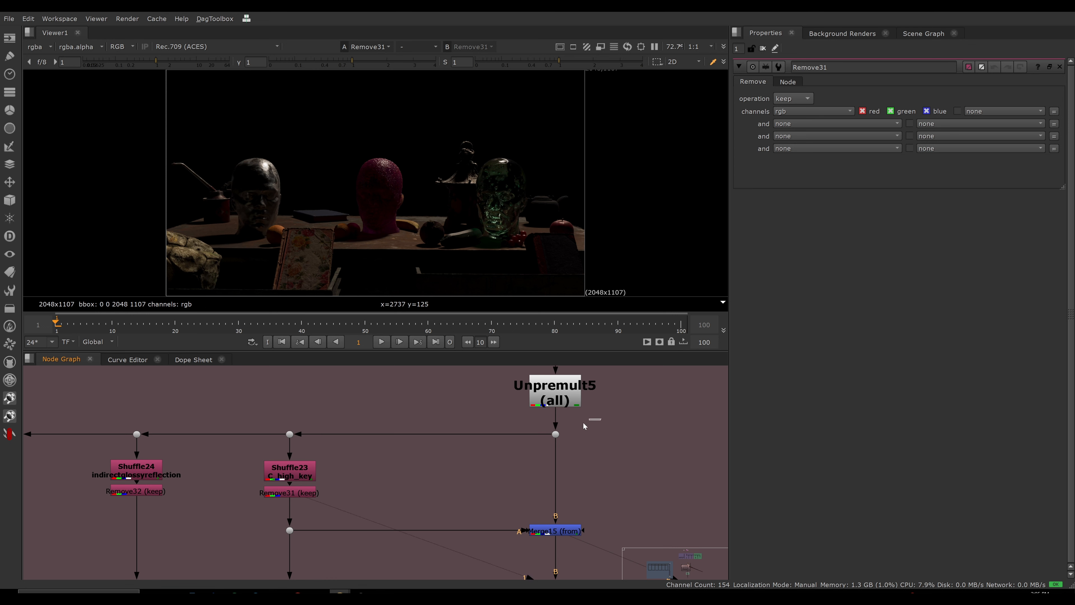
{"action": "key", "text": "1"}
{"action": "scroll", "coordinate": [515, 468], "scroll_direction": "down", "scroll_amount": 8}
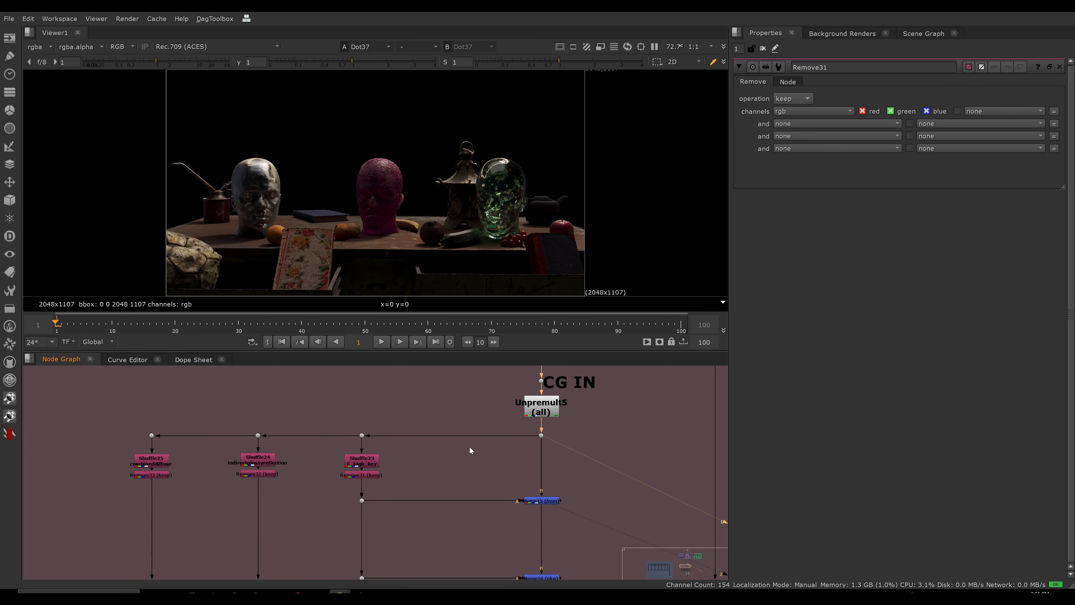
{"action": "scroll", "coordinate": [476, 378], "scroll_direction": "up", "scroll_amount": 7}
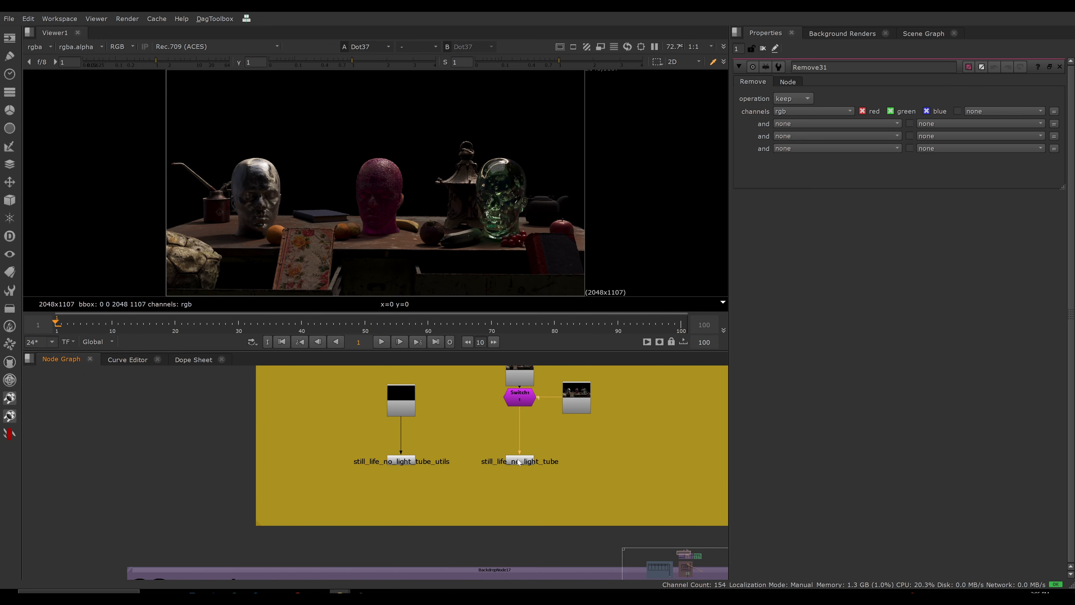
{"action": "double_click", "coordinate": [520, 398]}
{"action": "left_click", "coordinate": [806, 99]}
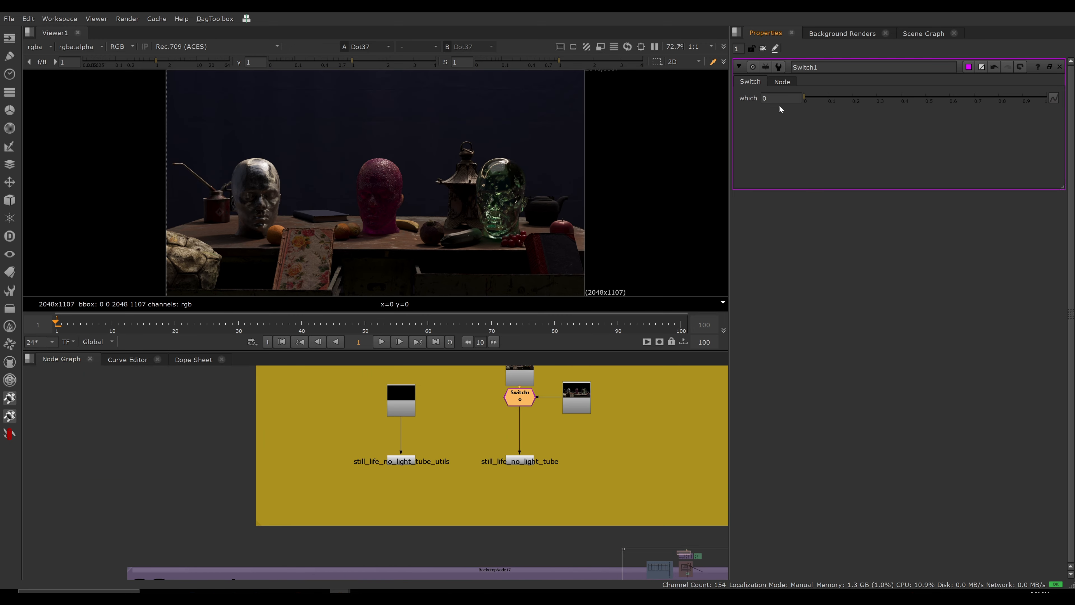
Examine the simple additive fixed issues setup, highlighting its row of merge nodes
{"action": "scroll", "coordinate": [461, 457], "scroll_direction": "down", "scroll_amount": 5}
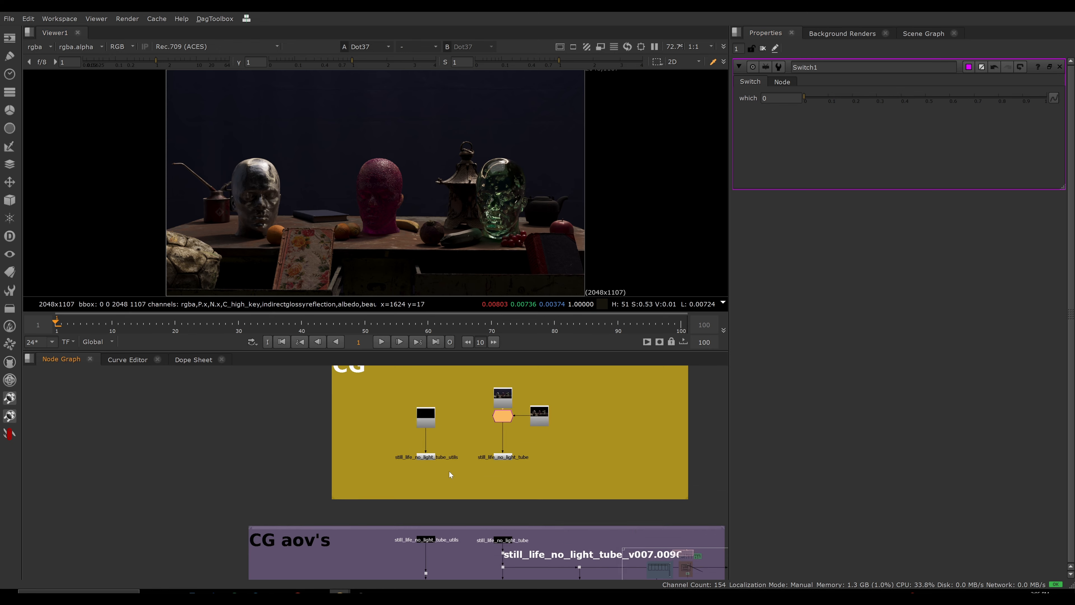
{"action": "middle_click_drag", "start_coordinate": [477, 526], "coordinate": [479, 404]}
{"action": "middle_click_drag", "start_coordinate": [493, 507], "coordinate": [497, 370]}
{"action": "scroll", "coordinate": [471, 461], "scroll_direction": "down", "scroll_amount": 3}
{"action": "middle_click_drag", "start_coordinate": [470, 464], "coordinate": [569, 455]}
{"action": "scroll", "coordinate": [512, 443], "scroll_direction": "up", "scroll_amount": 5}
{"action": "scroll", "coordinate": [507, 432], "scroll_direction": "down", "scroll_amount": 4}
{"action": "scroll", "coordinate": [459, 445], "scroll_direction": "down", "scroll_amount": 1}
{"action": "scroll", "coordinate": [526, 438], "scroll_direction": "down", "scroll_amount": 4}
{"action": "middle_click_drag", "start_coordinate": [495, 439], "coordinate": [614, 432]}
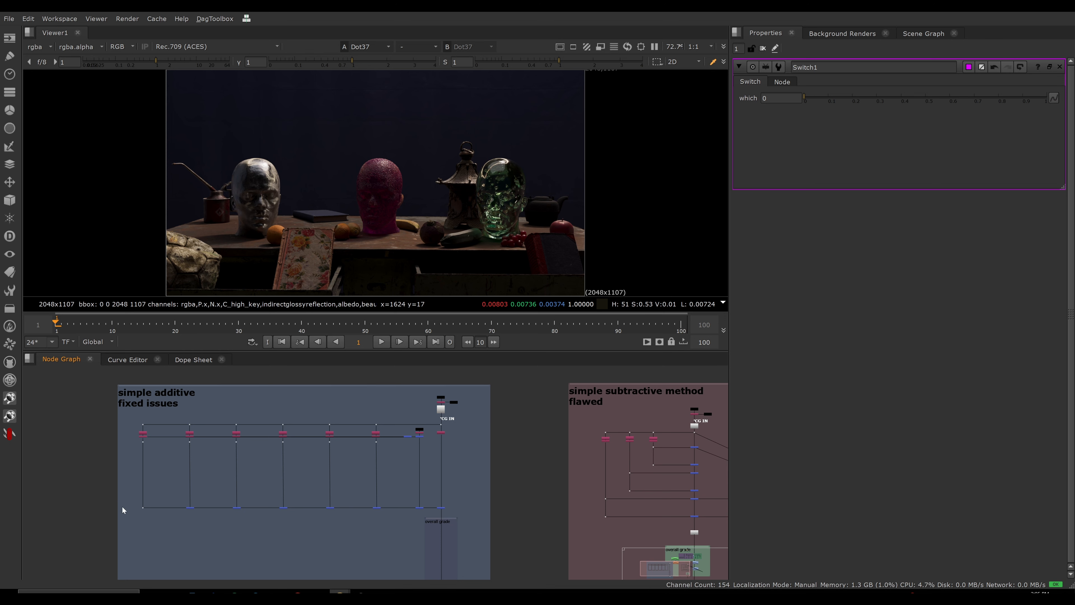
{"action": "left_click_drag", "start_coordinate": [98, 503], "coordinate": [430, 515]}
{"action": "left_click", "coordinate": [469, 499]}
In the flawed simple subtractive setup, compare the image at the dot below Unpremult5 with the C_high_key pass
{"action": "mouse_move", "coordinate": [597, 465]}
{"action": "middle_mouse_down"}
{"action": "mouse_move", "coordinate": [512, 437]}
{"action": "mouse_move", "coordinate": [455, 435]}
{"action": "mouse_move", "coordinate": [446, 458]}
{"action": "mouse_move", "coordinate": [435, 451]}
{"action": "middle_mouse_up"}
{"action": "scroll", "coordinate": [512, 436], "scroll_direction": "up", "scroll_amount": 5}
{"action": "scroll", "coordinate": [455, 435], "scroll_direction": "up", "scroll_amount": 2}
{"action": "mouse_move", "coordinate": [513, 413]}
{"action": "left_mouse_down"}
{"action": "mouse_move", "coordinate": [477, 429]}
{"action": "mouse_move", "coordinate": [473, 445]}
{"action": "left_mouse_up"}
{"action": "key", "text": "1"}
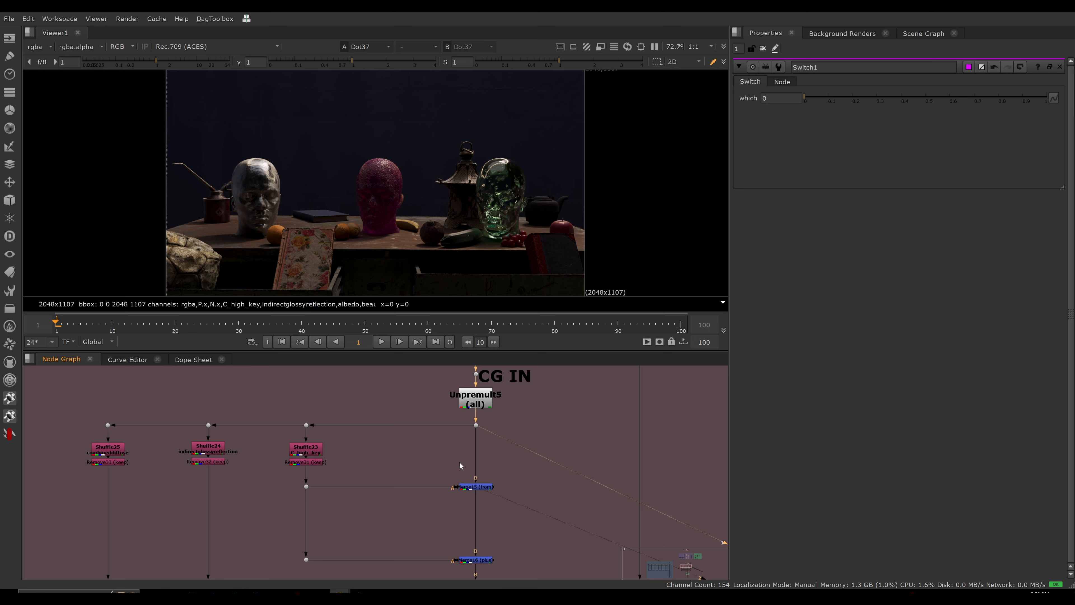
{"action": "mouse_move", "coordinate": [343, 477]}
{"action": "left_mouse_down"}
{"action": "mouse_move", "coordinate": [282, 503]}
{"action": "mouse_move", "coordinate": [292, 510]}
{"action": "left_mouse_up"}
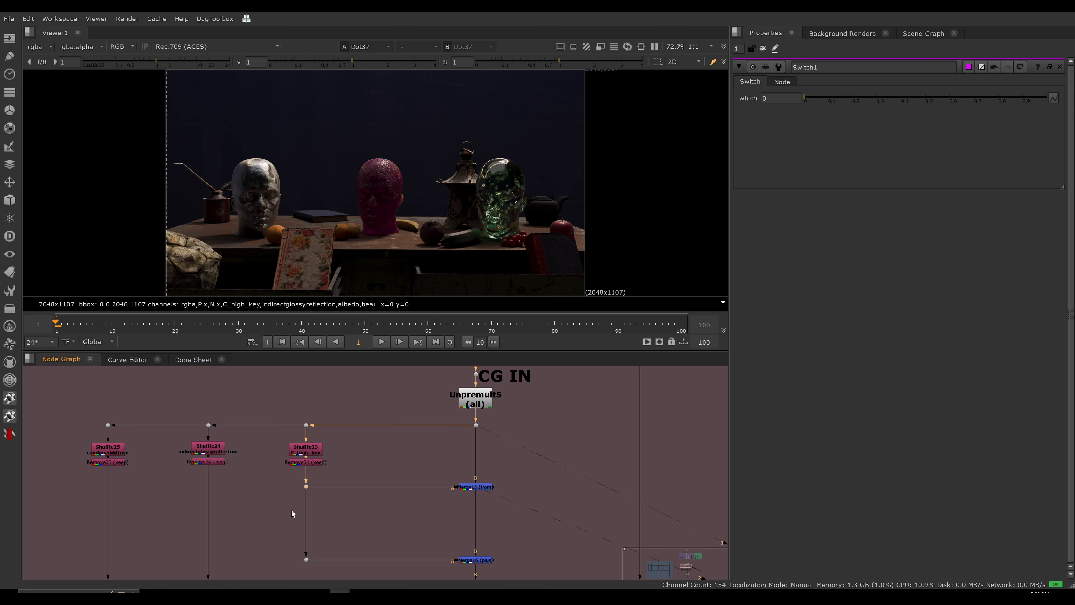
{"action": "key", "text": "1"}
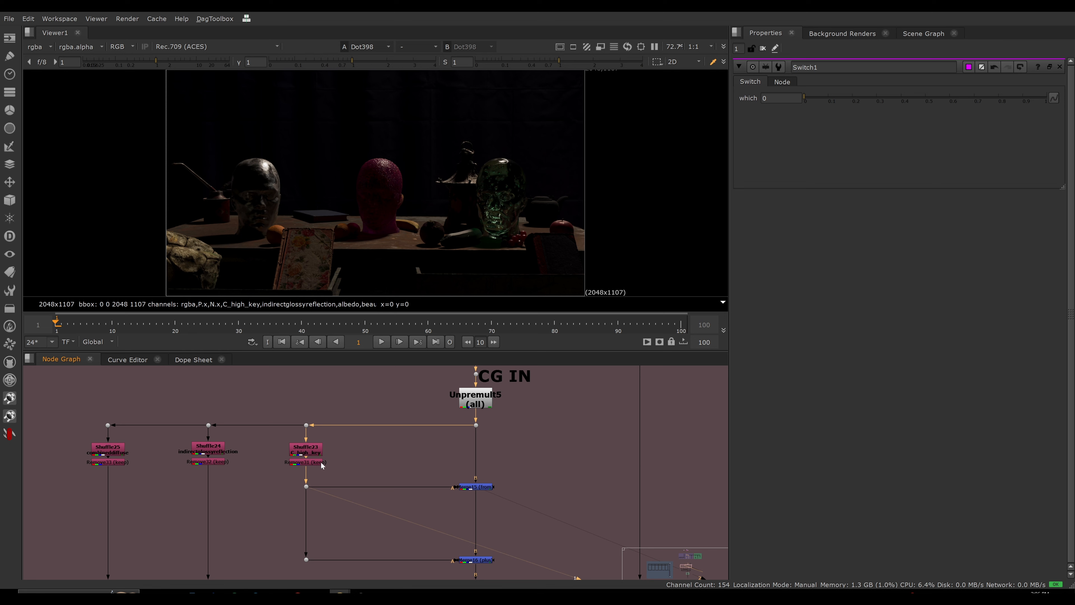
{"action": "left_click_drag", "start_coordinate": [494, 417], "coordinate": [444, 444]}
{"action": "key", "text": "1"}
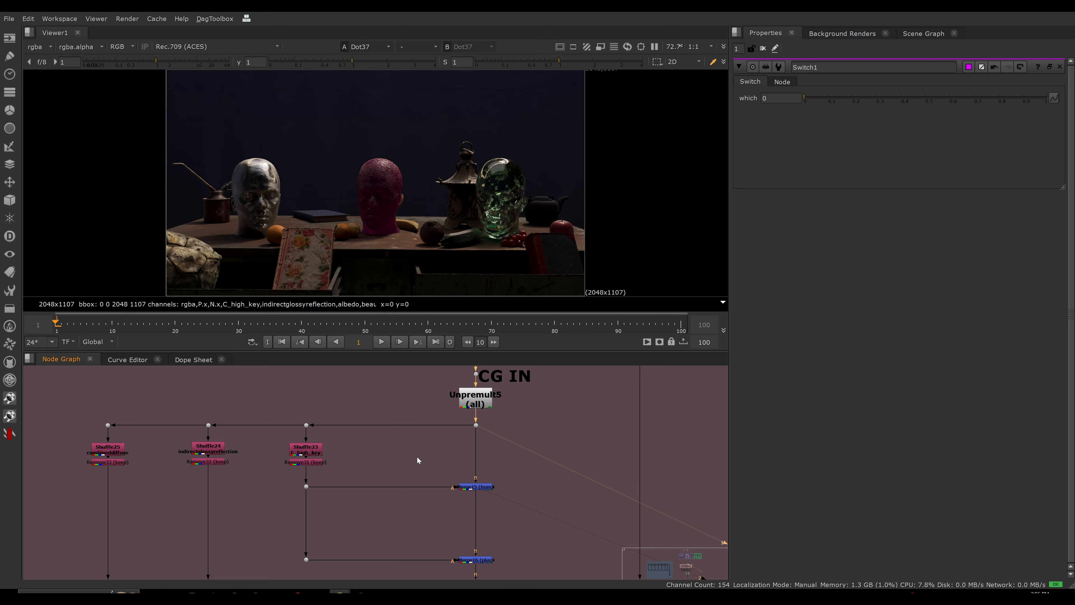
Highlight the C_high_key Shuffle and Remove nodes, and compare the image before and after Merge15 (from)
{"action": "left_click_drag", "start_coordinate": [356, 474], "coordinate": [275, 504]}
{"action": "left_click_drag", "start_coordinate": [276, 438], "coordinate": [339, 480]}
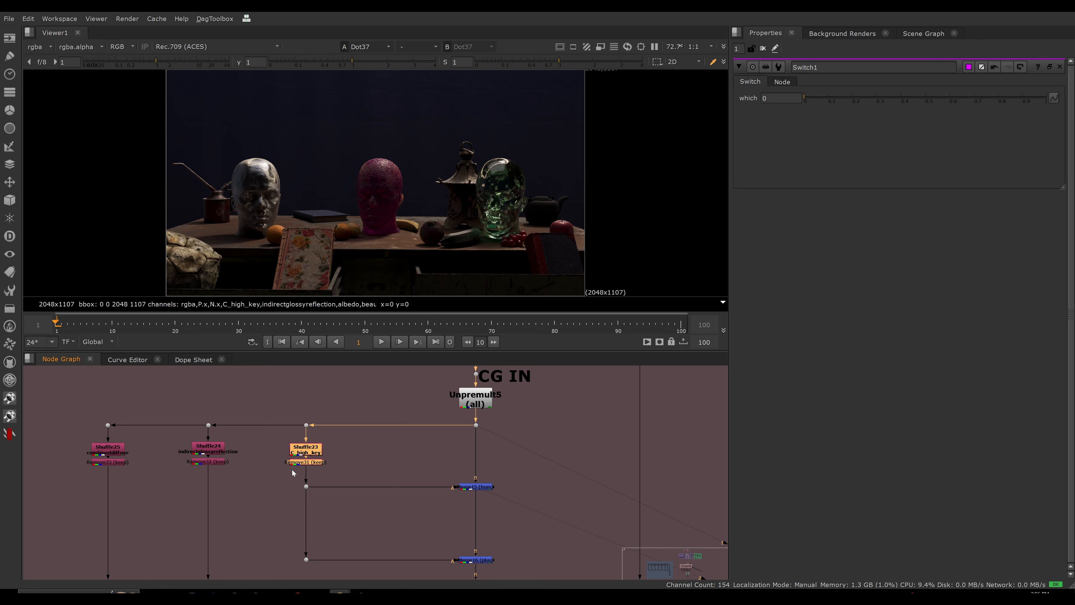
{"action": "left_click_drag", "start_coordinate": [520, 477], "coordinate": [414, 508]}
{"action": "key", "text": "1"}
{"action": "left_click_drag", "start_coordinate": [510, 418], "coordinate": [431, 448]}
{"action": "key", "text": "1"}
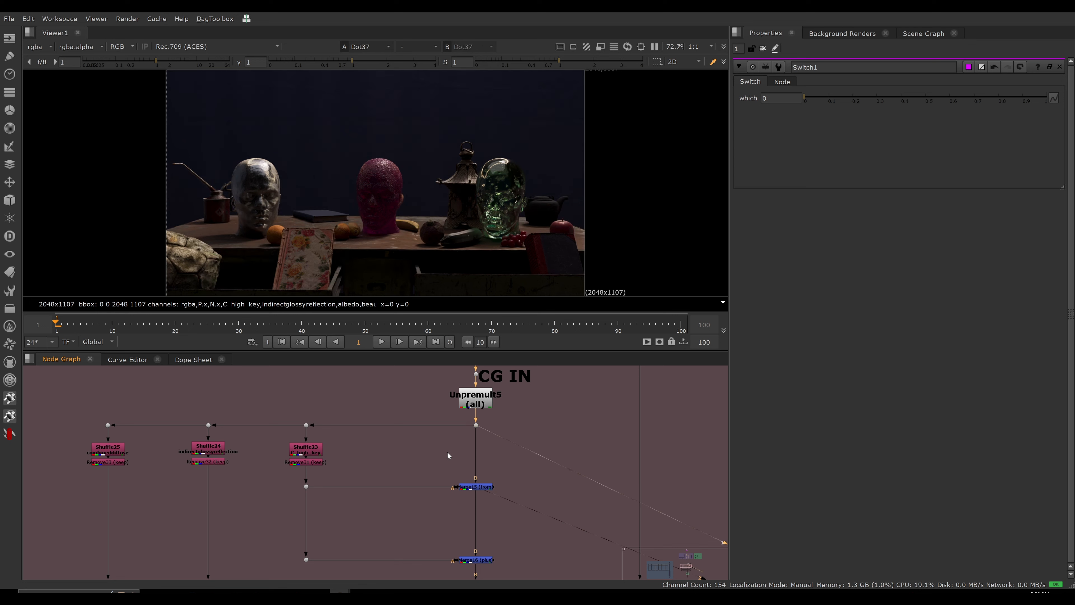
{"action": "left_click_drag", "start_coordinate": [531, 466], "coordinate": [431, 506]}
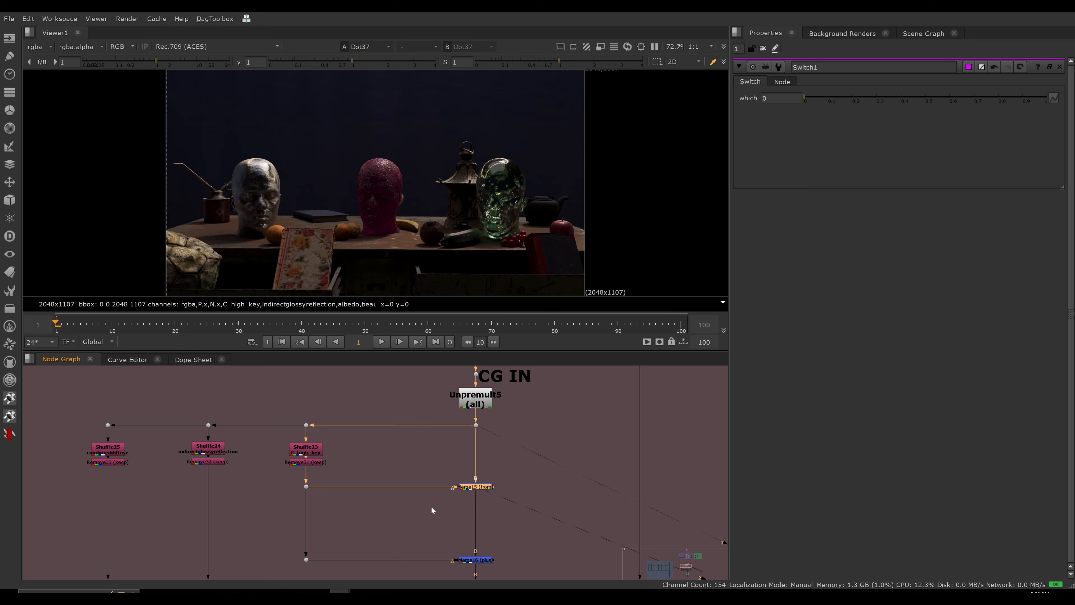
{"action": "key", "text": "1"}
{"action": "left_click", "coordinate": [436, 518]}
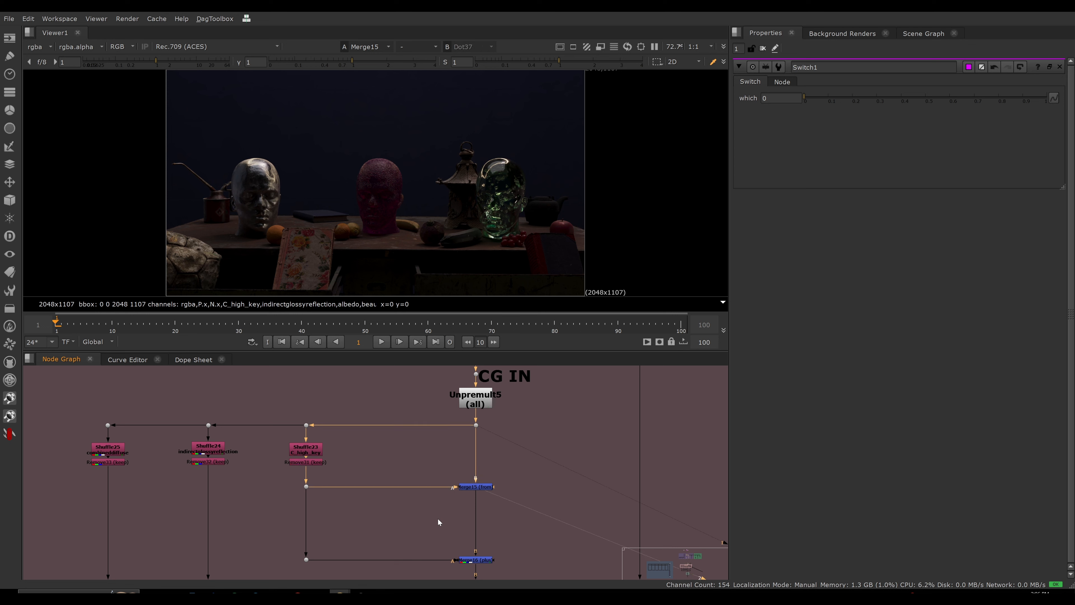
View the C_high_key branch at its upper dot and the output of Merge16 (plus)
{"action": "left_click", "coordinate": [307, 486]}
{"action": "key", "text": "1"}
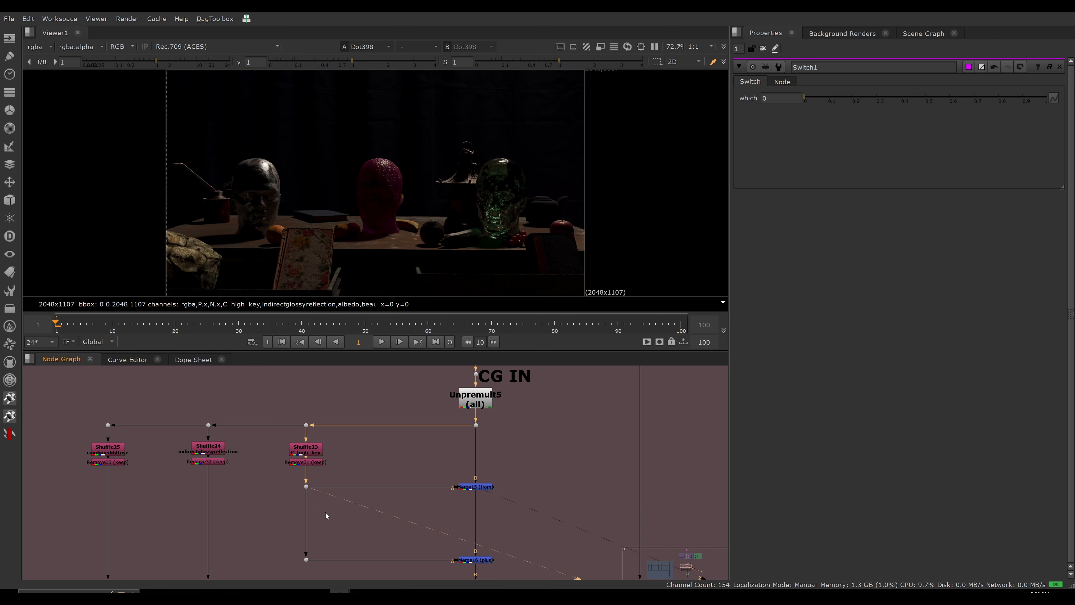
{"action": "mouse_move", "coordinate": [427, 543]}
{"action": "middle_mouse_down"}
{"action": "mouse_move", "coordinate": [432, 507]}
{"action": "mouse_move", "coordinate": [424, 512]}
{"action": "middle_mouse_up"}
{"action": "left_click_drag", "start_coordinate": [430, 516], "coordinate": [501, 541]}
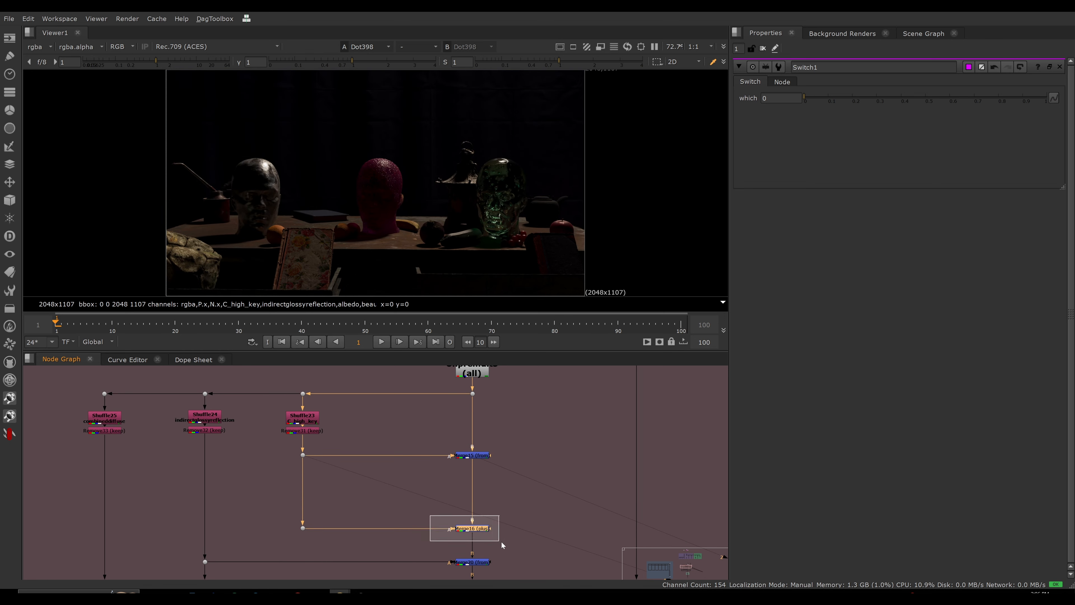
{"action": "key", "text": "1"}
{"action": "left_click", "coordinate": [504, 542]}
Compare the original image at the dot below Unpremult5 with the Merge16 output
{"action": "left_click", "coordinate": [473, 394]}
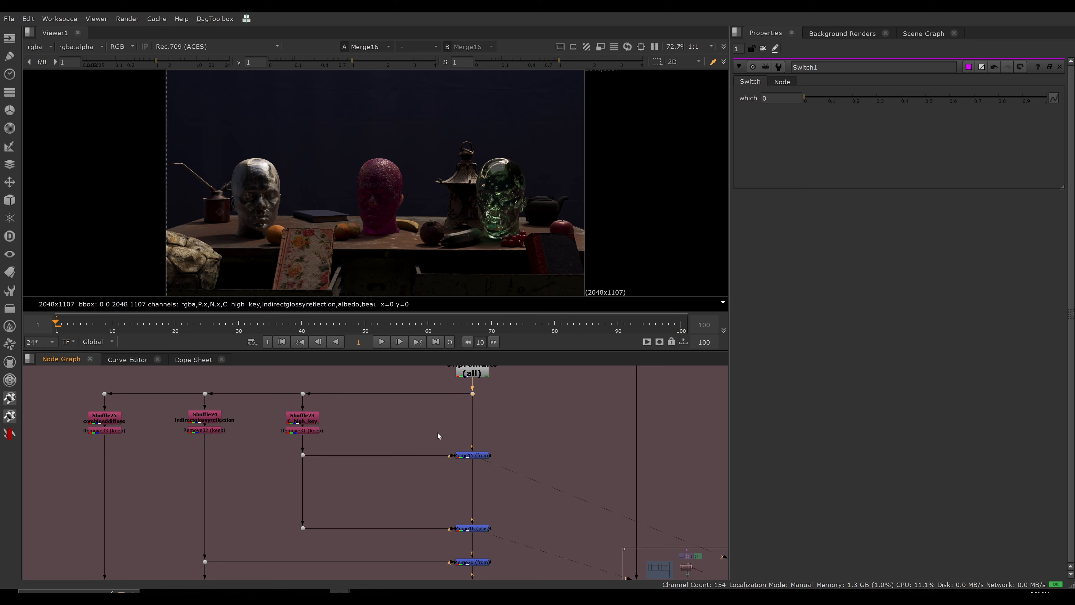
{"action": "key", "text": "1"}
{"action": "left_click_drag", "start_coordinate": [546, 429], "coordinate": [499, 545]}
{"action": "key", "text": "1"}
{"action": "left_click", "coordinate": [499, 545]}
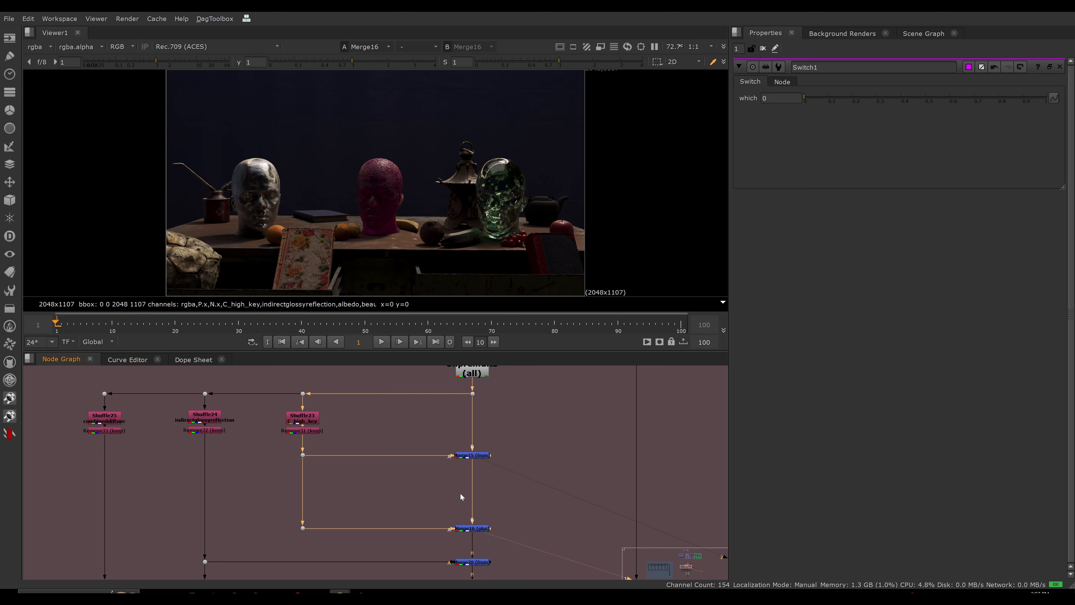
{"action": "left_click_drag", "start_coordinate": [281, 397], "coordinate": [336, 445]}
{"action": "left_click", "coordinate": [381, 434]}
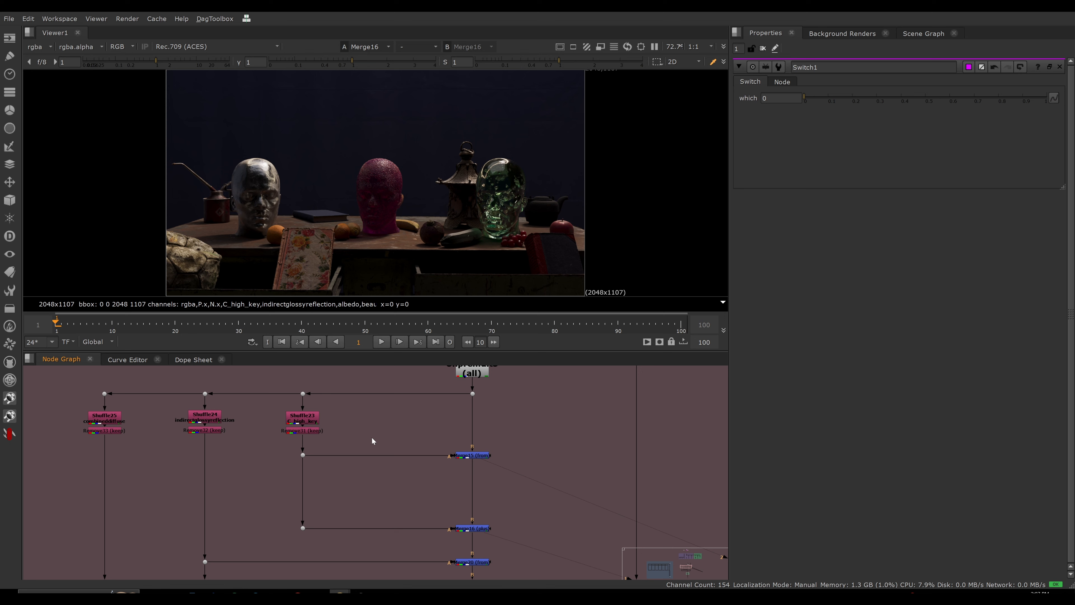
View the Remove31 output and highlight the whole C_high_key branch through Merge15 and Merge16
{"action": "left_click_drag", "start_coordinate": [290, 418], "coordinate": [332, 443]}
{"action": "key", "text": "1"}
{"action": "left_click_drag", "start_coordinate": [265, 396], "coordinate": [439, 503]}
{"action": "key", "text": "1"}
{"action": "left_click", "coordinate": [301, 446]}
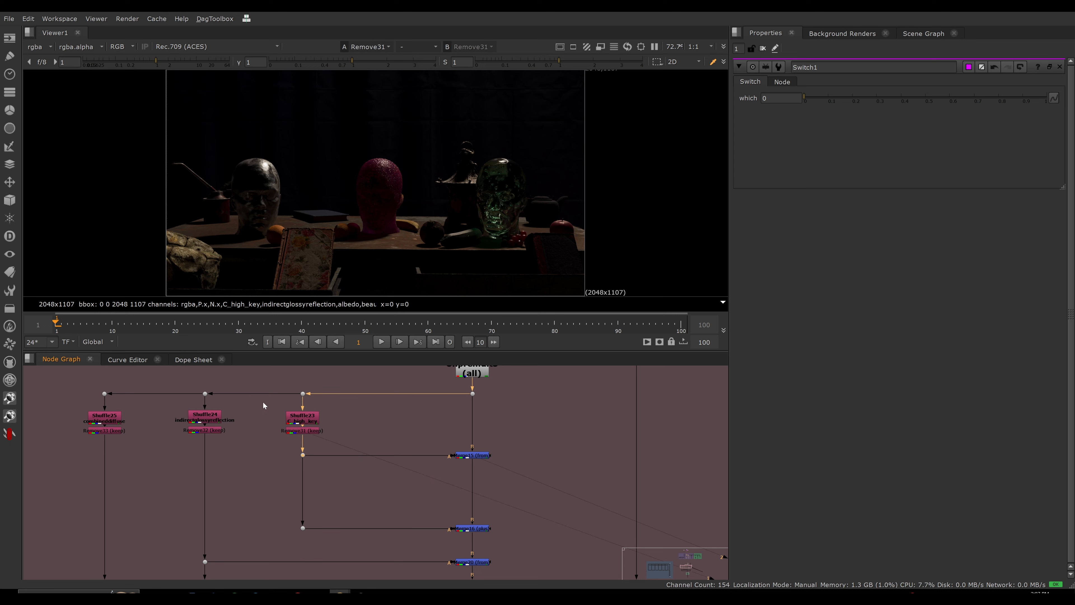
{"action": "left_click_drag", "start_coordinate": [263, 403], "coordinate": [531, 541]}
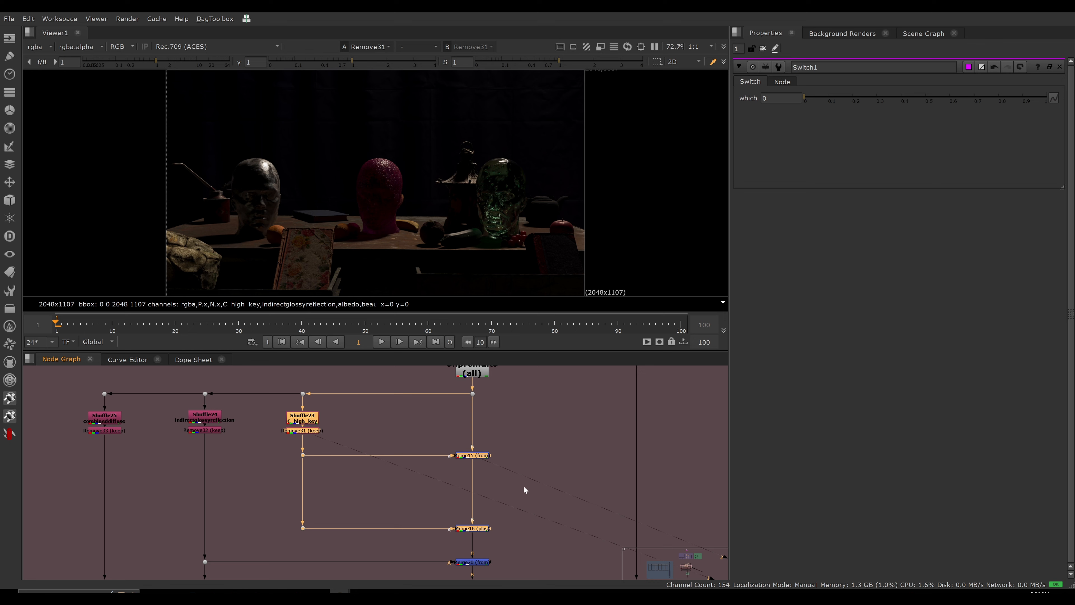
{"action": "left_click", "coordinate": [535, 480]}
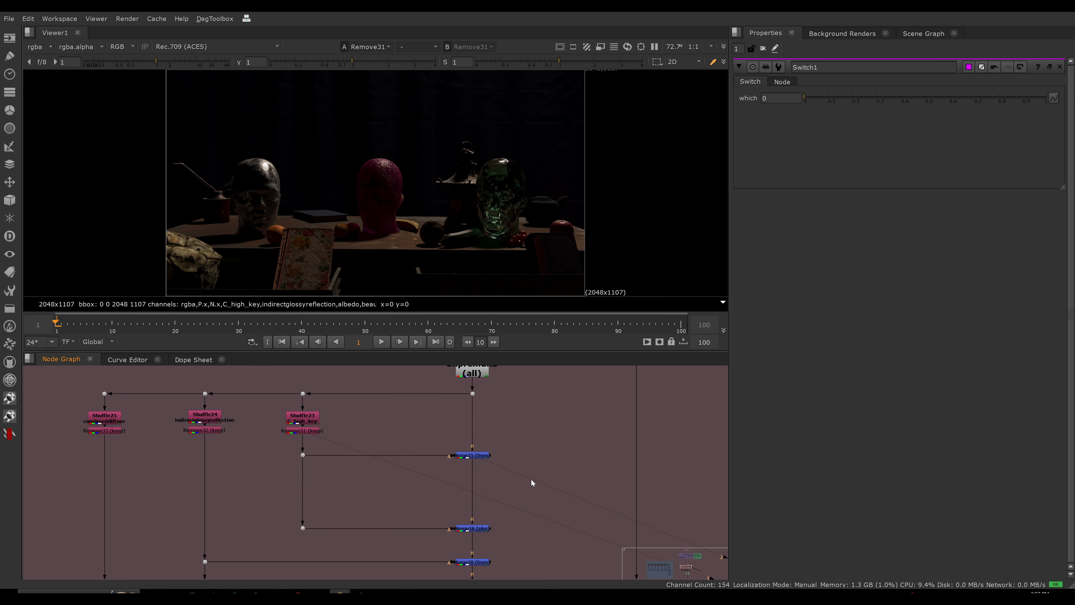
Examine the subtractive layout, highlighting the C_high_key, indirectglossyreflection and Shuffle25 branches one by one with their merge nodes
{"action": "scroll", "coordinate": [527, 472], "scroll_direction": "down", "scroll_amount": 5}
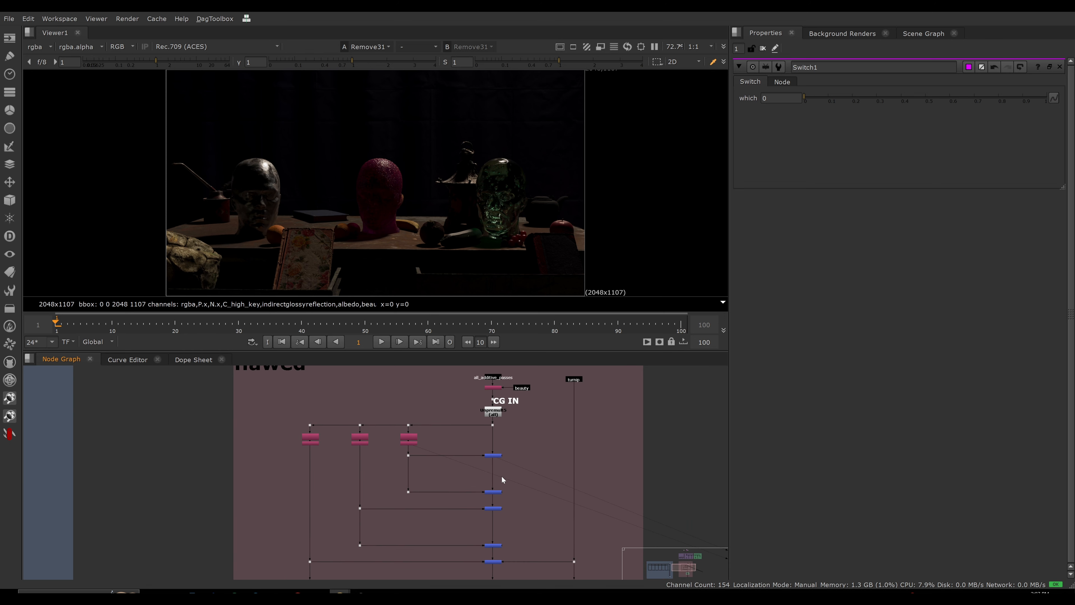
{"action": "scroll", "coordinate": [510, 481], "scroll_direction": "down", "scroll_amount": 2}
{"action": "left_click_drag", "start_coordinate": [490, 495], "coordinate": [489, 494]}
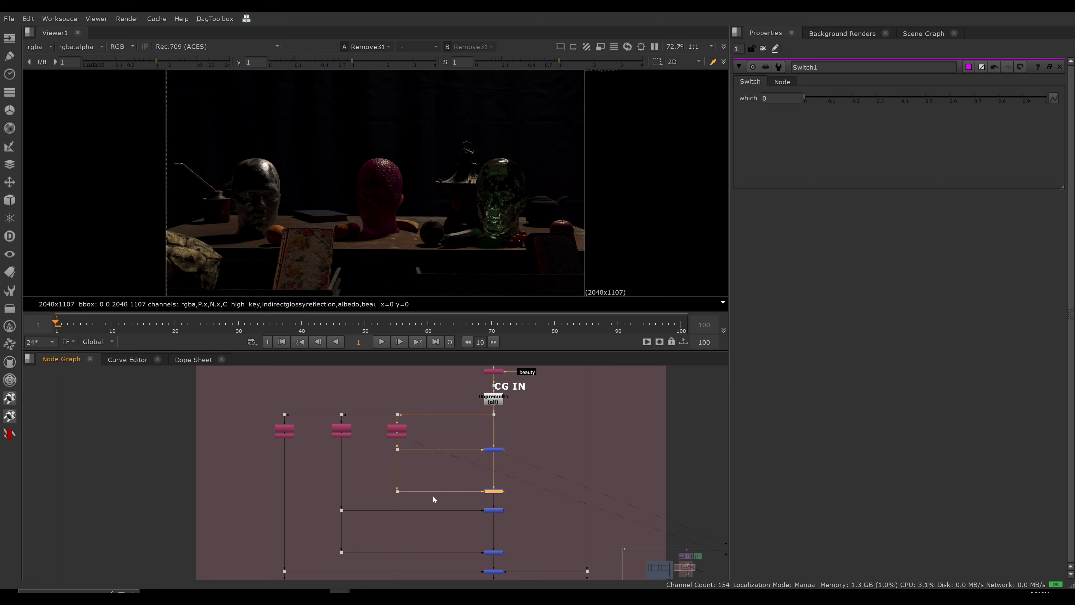
{"action": "scroll", "coordinate": [374, 448], "scroll_direction": "up", "scroll_amount": 5}
{"action": "scroll", "coordinate": [383, 447], "scroll_direction": "down", "scroll_amount": 3}
{"action": "scroll", "coordinate": [363, 435], "scroll_direction": "down", "scroll_amount": 4}
{"action": "middle_click_drag", "start_coordinate": [372, 451], "coordinate": [340, 443]}
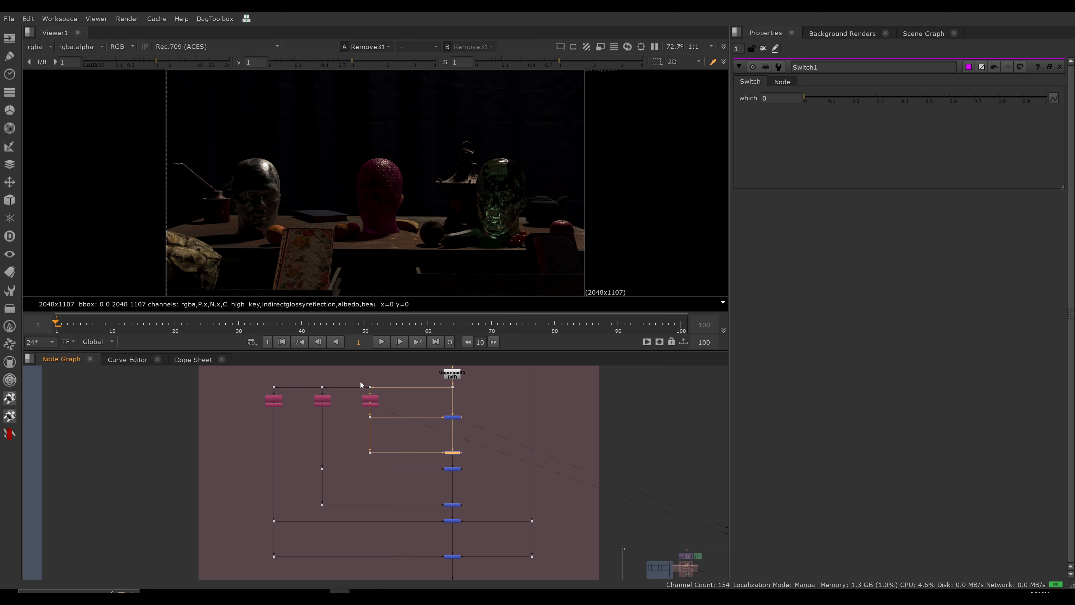
{"action": "left_click_drag", "start_coordinate": [359, 380], "coordinate": [471, 460]}
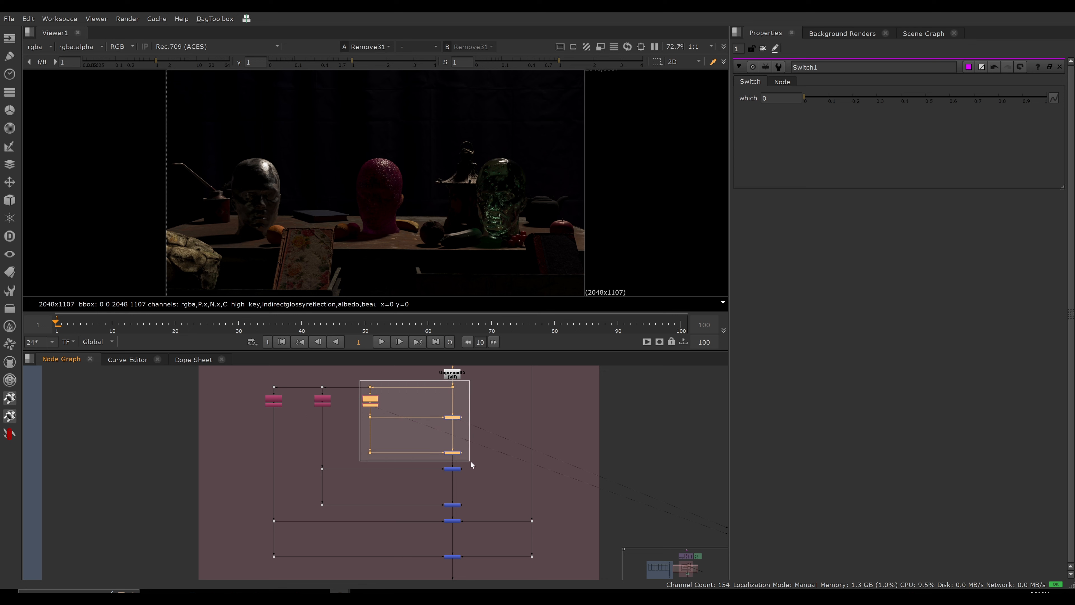
{"action": "left_click_drag", "start_coordinate": [287, 370], "coordinate": [336, 517]}
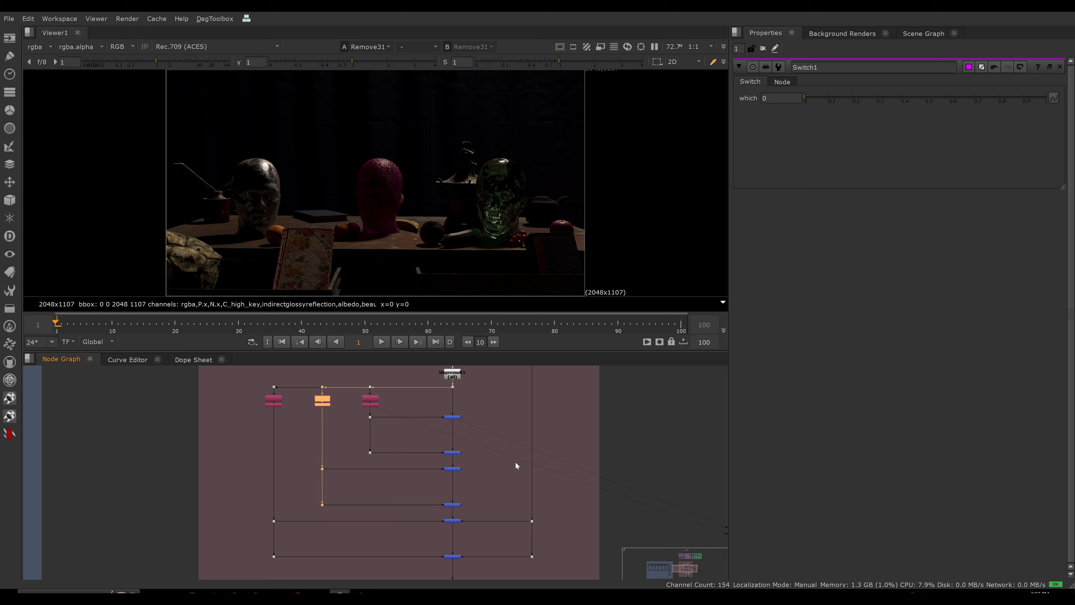
{"action": "left_click_drag", "start_coordinate": [505, 462], "coordinate": [428, 510]}
{"action": "left_click_drag", "start_coordinate": [244, 372], "coordinate": [300, 568]}
{"action": "left_click_drag", "start_coordinate": [487, 510], "coordinate": [422, 563], "text": "shift"}
View the output of Merge26, the last merge in the subtractive chain
{"action": "left_click", "coordinate": [480, 429]}
{"action": "left_click", "coordinate": [452, 557]}
{"action": "key", "text": "1"}
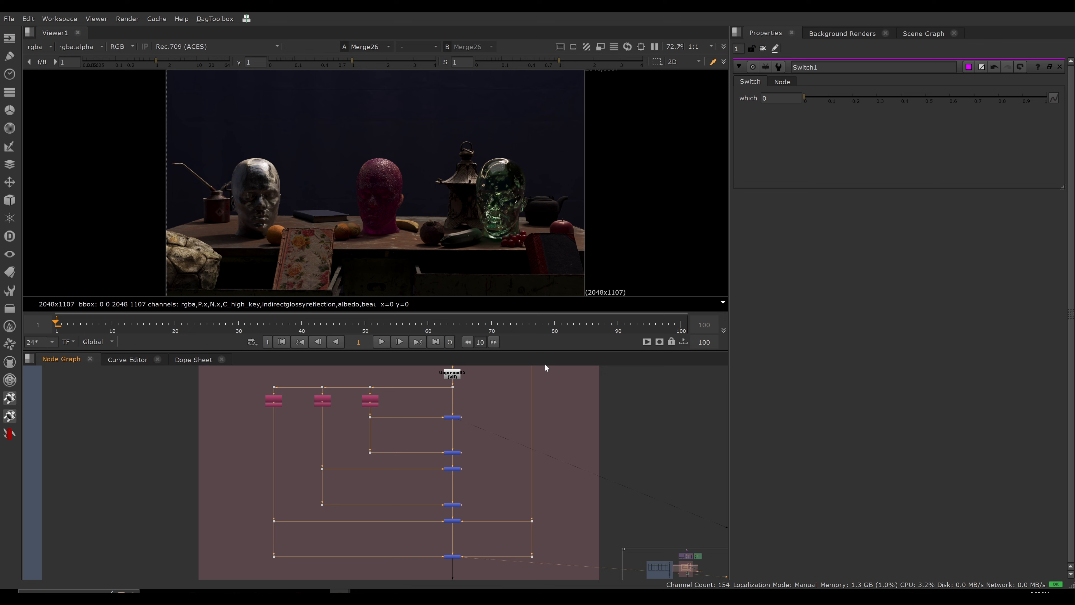
Highlight the C_high_key branch again and check the Merge16 output against the dot below Unpremult5
{"action": "scroll", "coordinate": [445, 403], "scroll_direction": "up", "scroll_amount": 4}
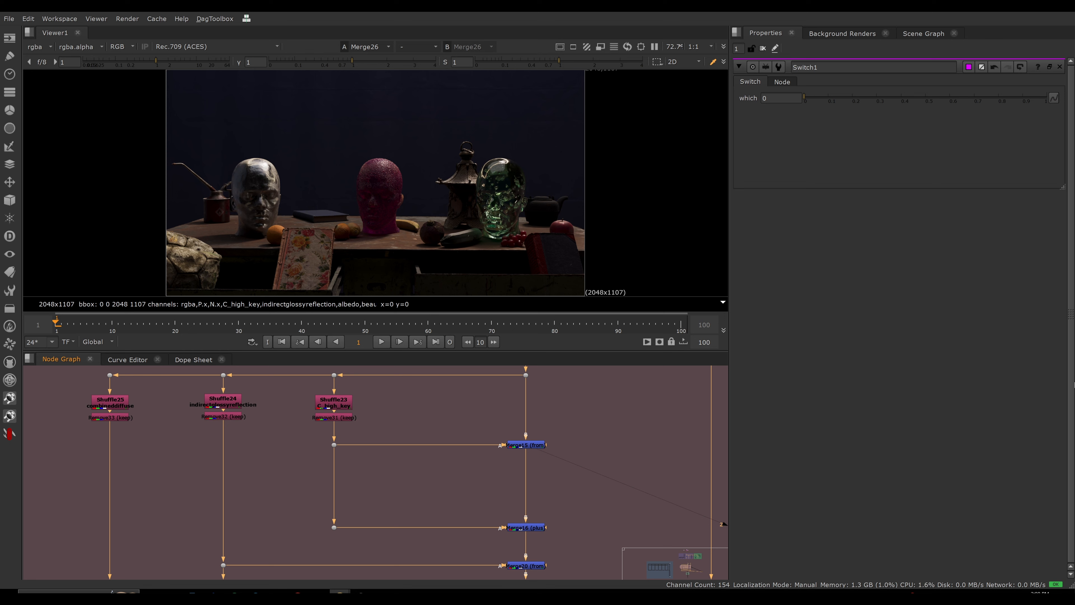
{"action": "left_click_drag", "start_coordinate": [317, 368], "coordinate": [565, 543]}
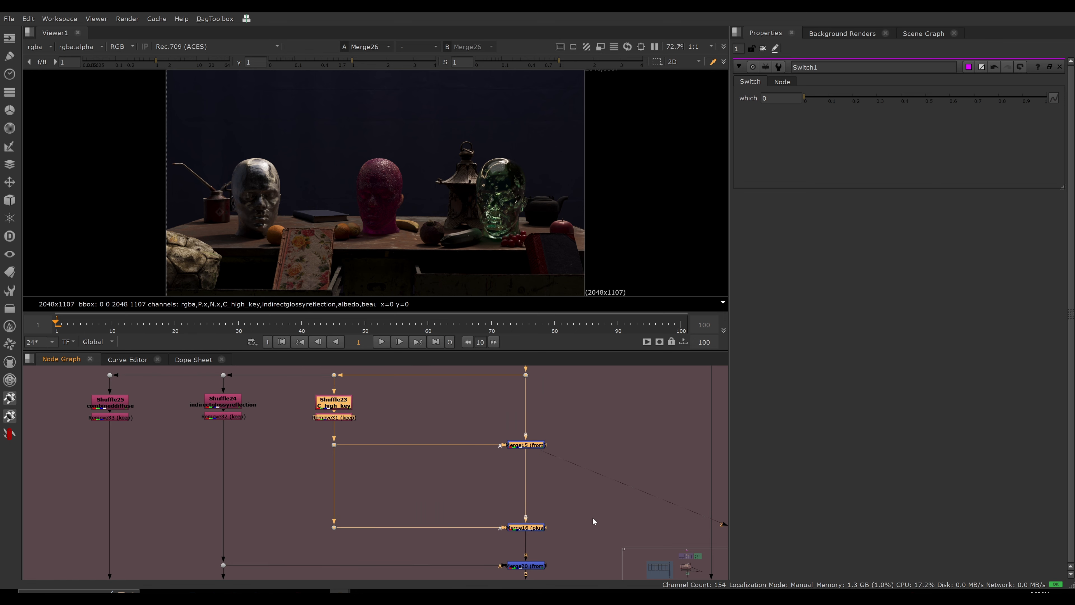
{"action": "middle_click_drag", "start_coordinate": [540, 453], "coordinate": [485, 472]}
{"action": "scroll", "coordinate": [485, 453], "scroll_direction": "down", "scroll_amount": 2}
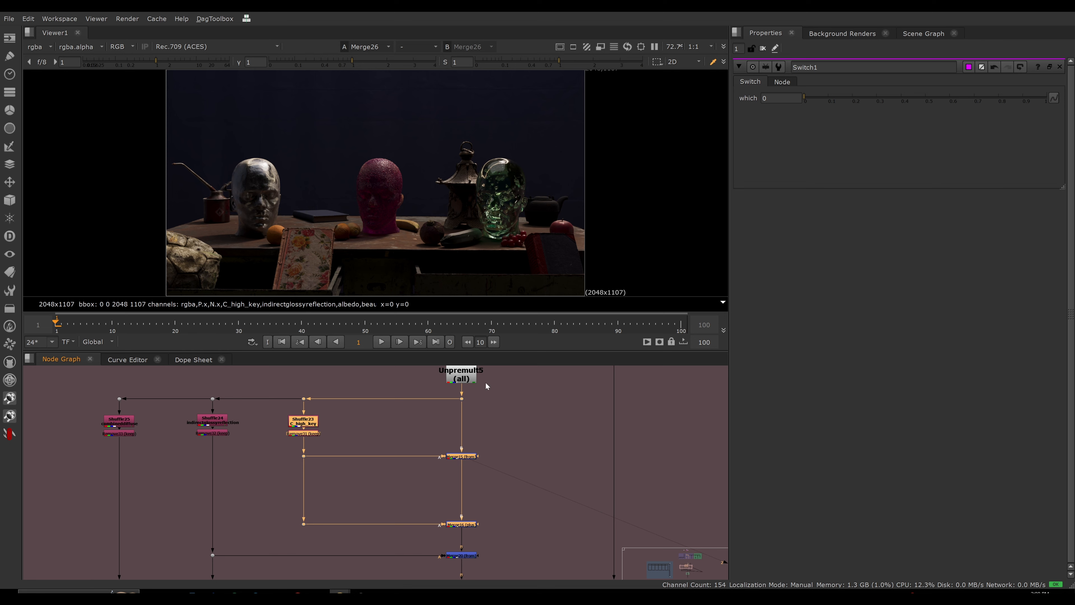
{"action": "left_click_drag", "start_coordinate": [487, 382], "coordinate": [441, 415]}
{"action": "key", "text": "1"}
{"action": "left_click", "coordinate": [506, 508]}
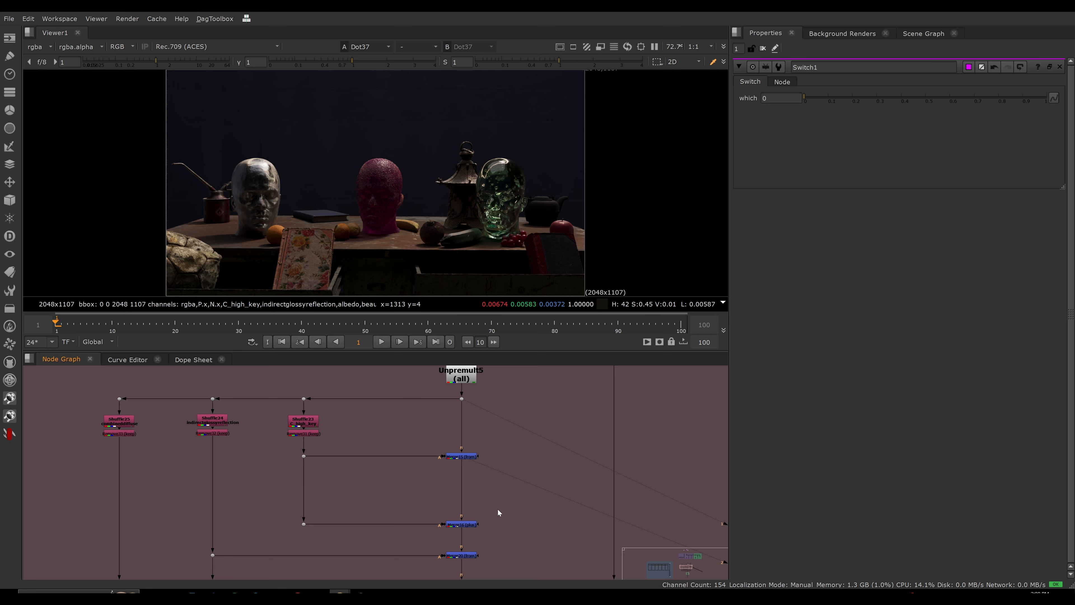
{"action": "left_click", "coordinate": [466, 525]}
{"action": "key", "text": "1"}
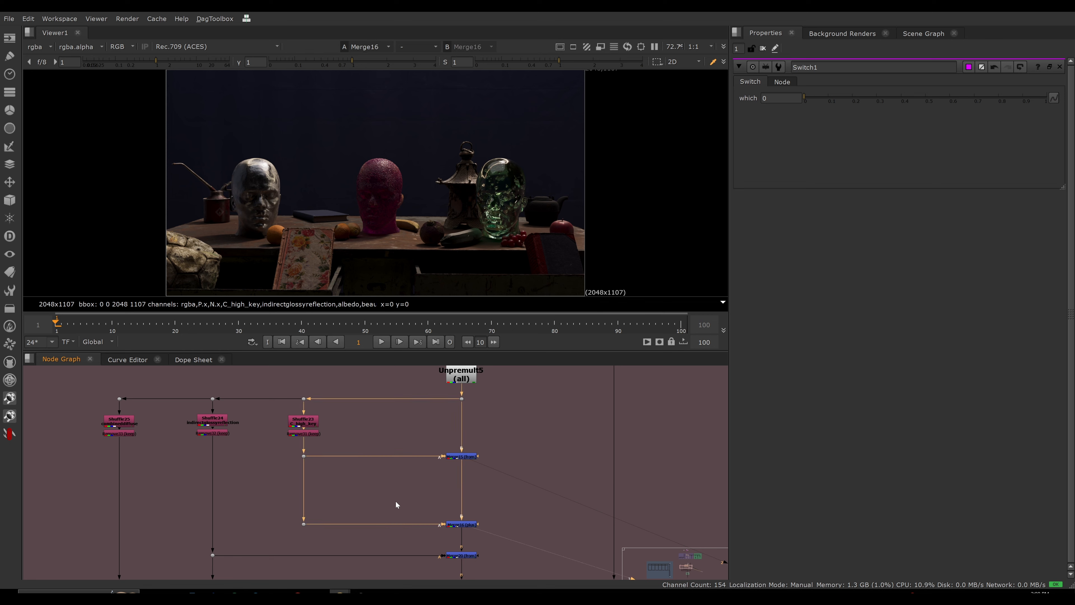
Insert a Grade node into the C_high_key branch just before Merge16, after the split that feeds Merge15
{"action": "left_click", "coordinate": [383, 499]}
{"action": "key", "text": "g"}
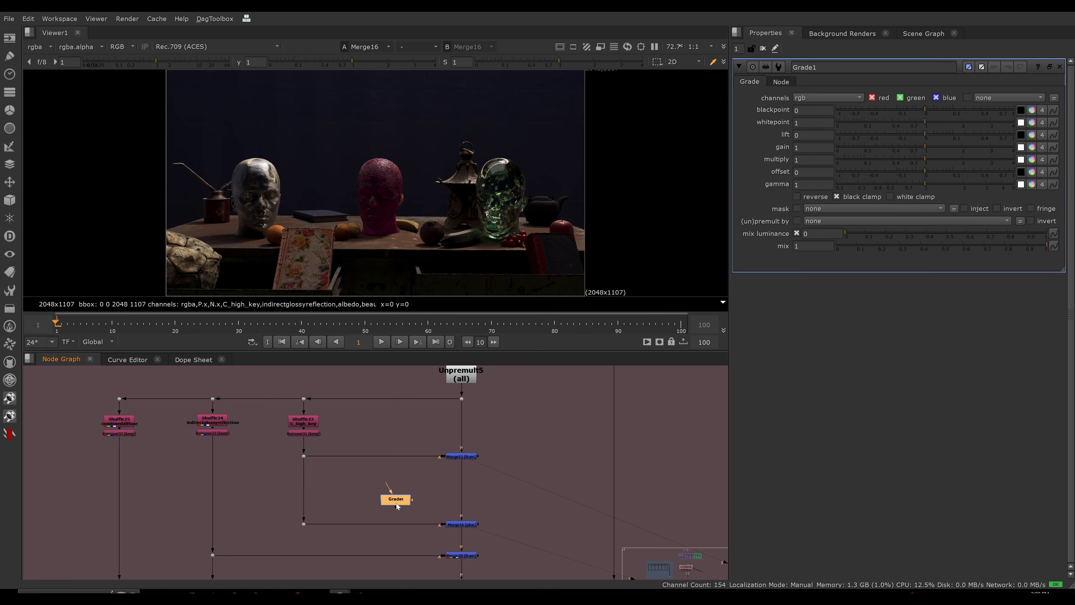
{"action": "scroll", "coordinate": [365, 481], "scroll_direction": "up", "scroll_amount": 2}
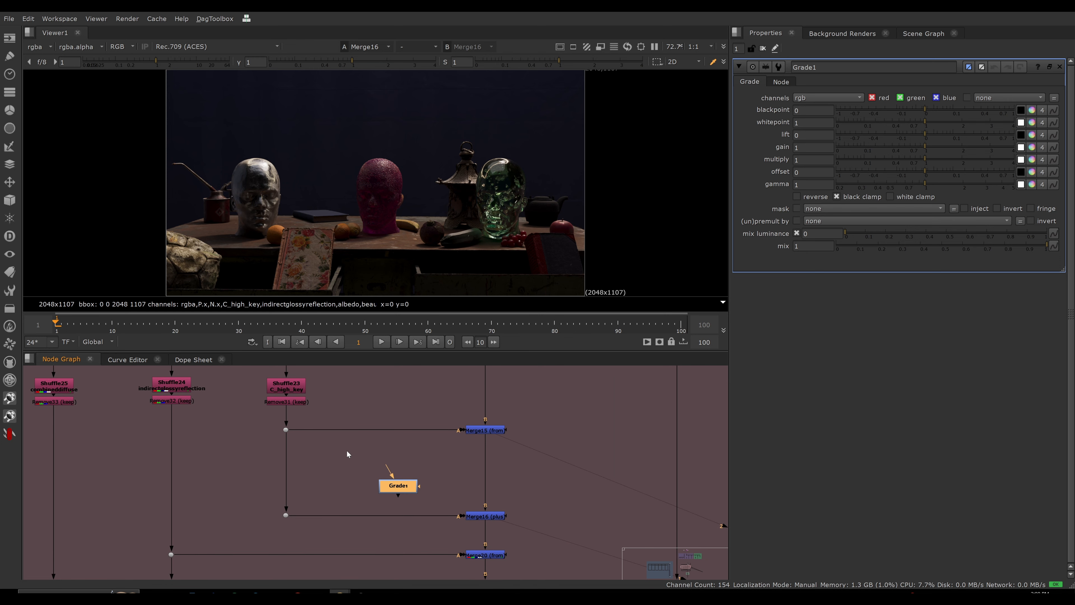
{"action": "left_click_drag", "start_coordinate": [397, 487], "coordinate": [385, 489]}
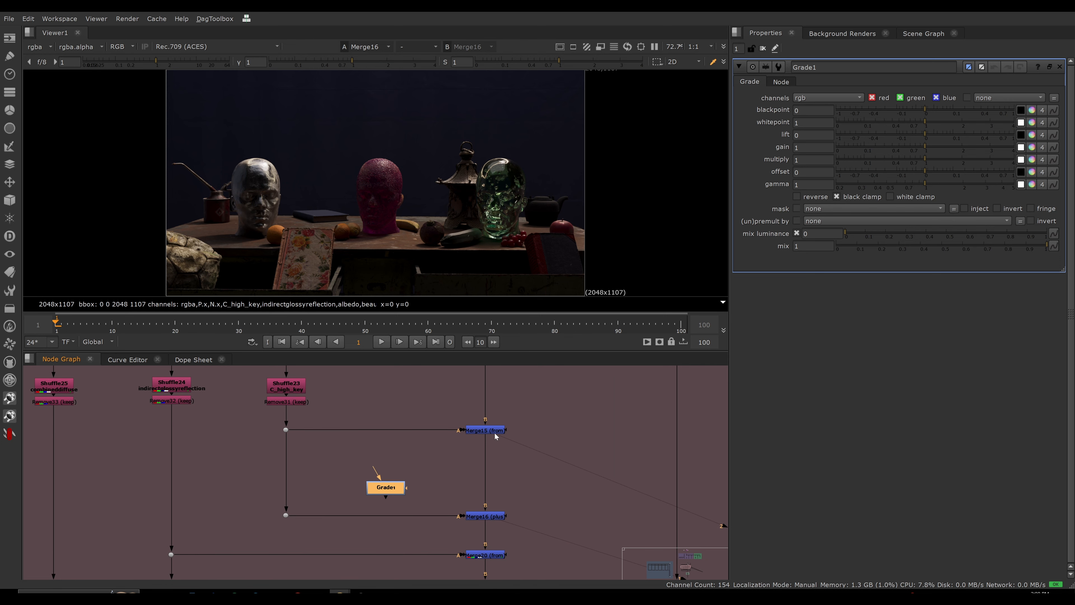
{"action": "left_click_drag", "start_coordinate": [431, 407], "coordinate": [525, 458]}
{"action": "left_click_drag", "start_coordinate": [441, 484], "coordinate": [532, 530]}
{"action": "left_click", "coordinate": [496, 461]}
{"action": "left_click_drag", "start_coordinate": [473, 468], "coordinate": [516, 496]}
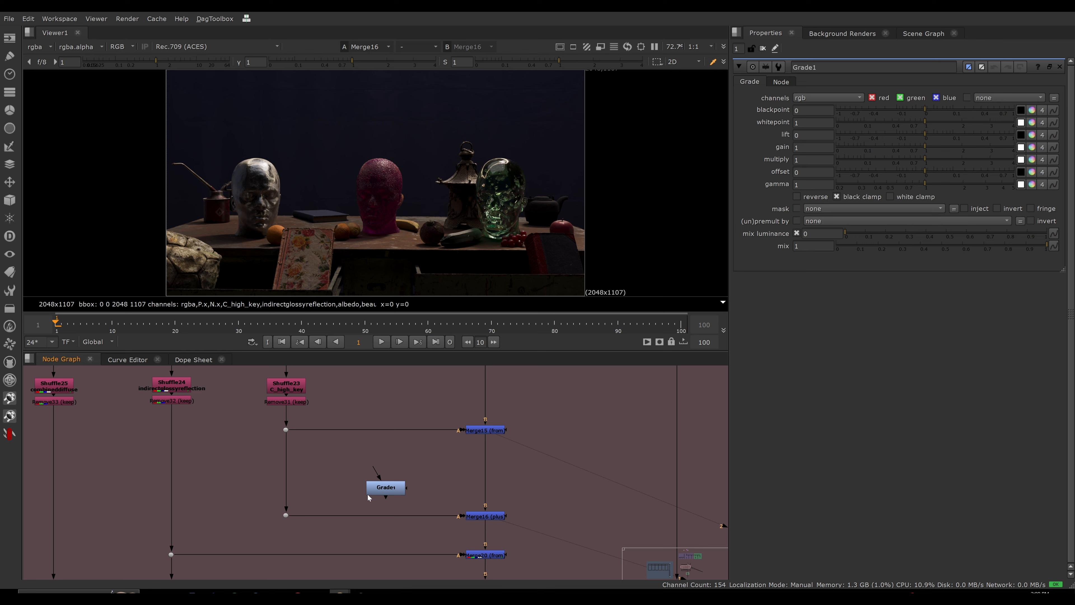
{"action": "left_click_drag", "start_coordinate": [392, 491], "coordinate": [362, 519]}
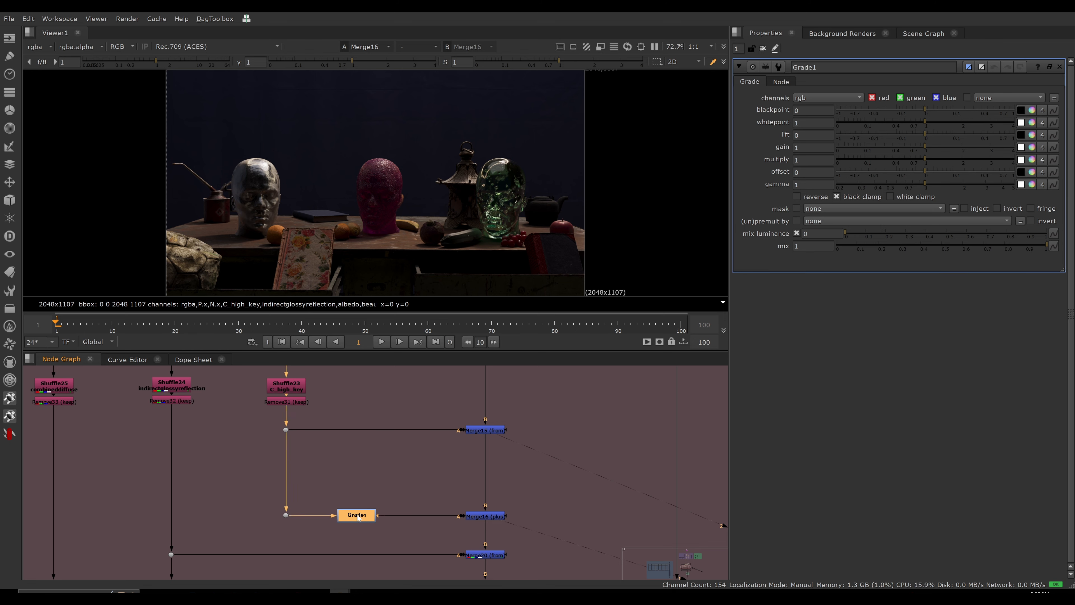
Set the C_high_key grade to multiply 1.8 and gamma 1.4, and highlight the graded branch with its merges
{"action": "left_click", "coordinate": [438, 541]}
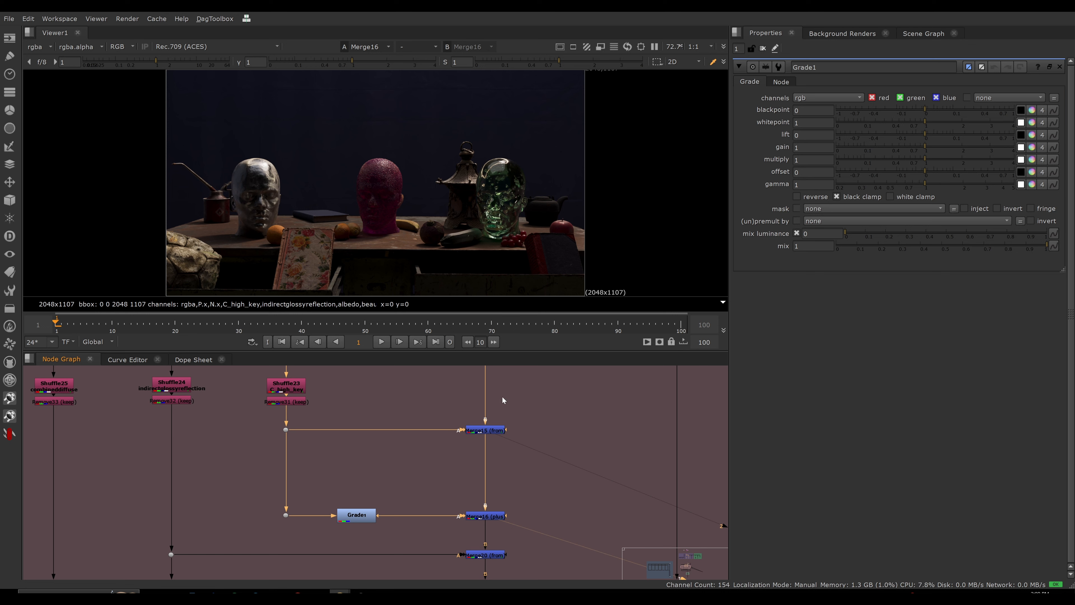
{"action": "left_click_drag", "start_coordinate": [929, 162], "coordinate": [944, 187]}
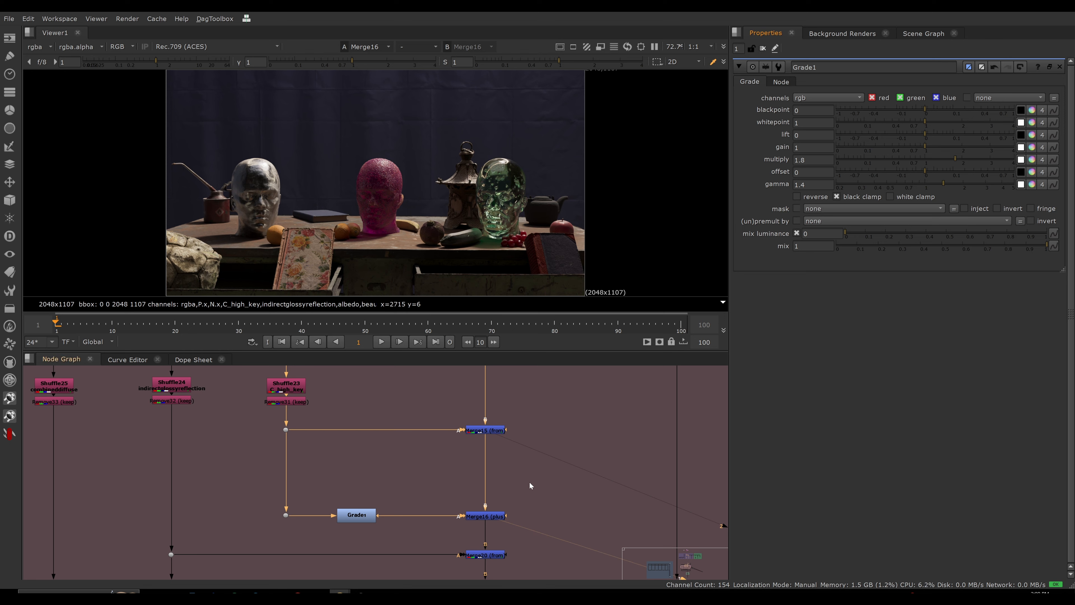
{"action": "scroll", "coordinate": [529, 480], "scroll_direction": "down", "scroll_amount": 2}
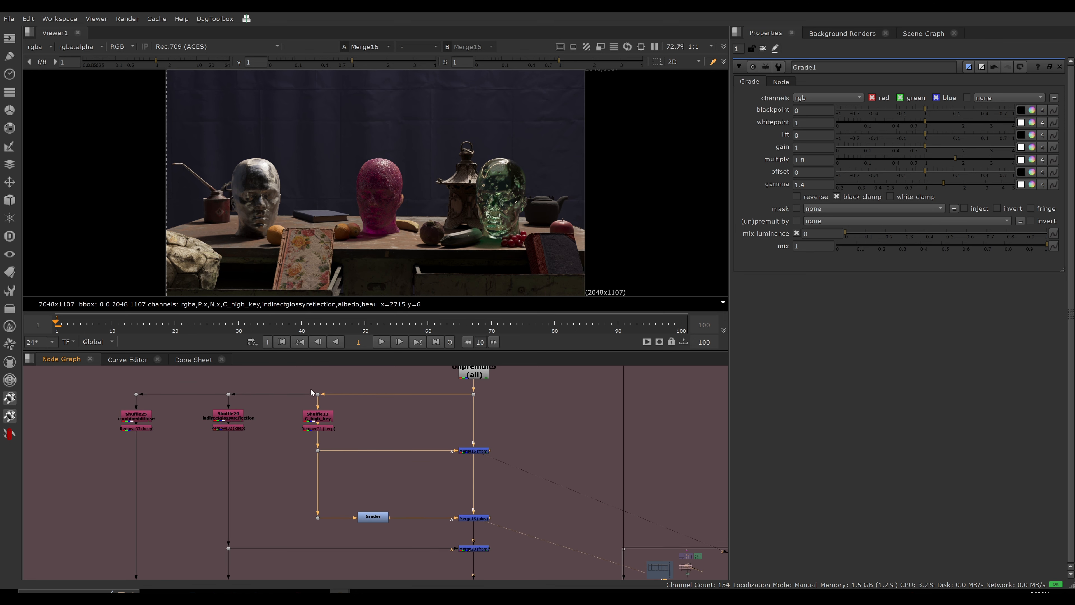
{"action": "left_click_drag", "start_coordinate": [295, 381], "coordinate": [520, 545]}
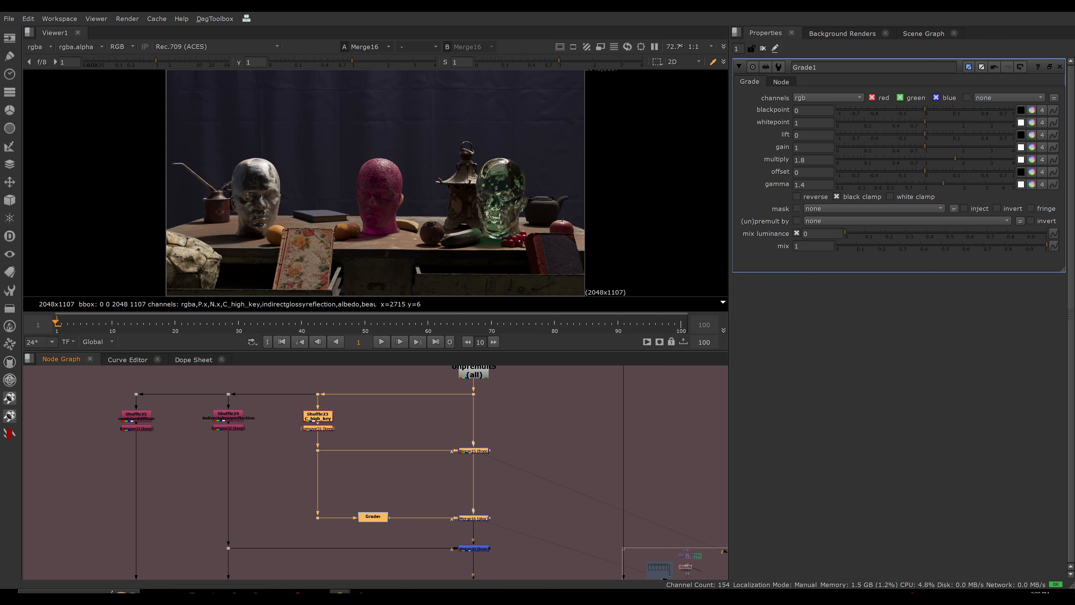
{"action": "left_click", "coordinate": [358, 422]}
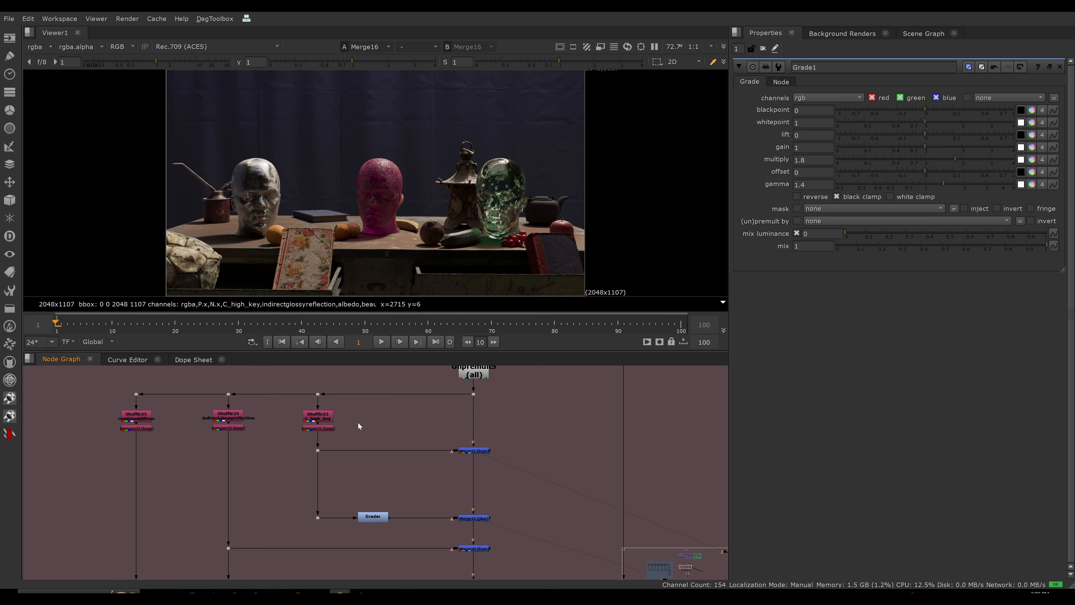
View the Remove31 output and open the properties of Shuffle23, the C_high_key shuffle
{"action": "scroll", "coordinate": [358, 422], "scroll_direction": "up", "scroll_amount": 4}
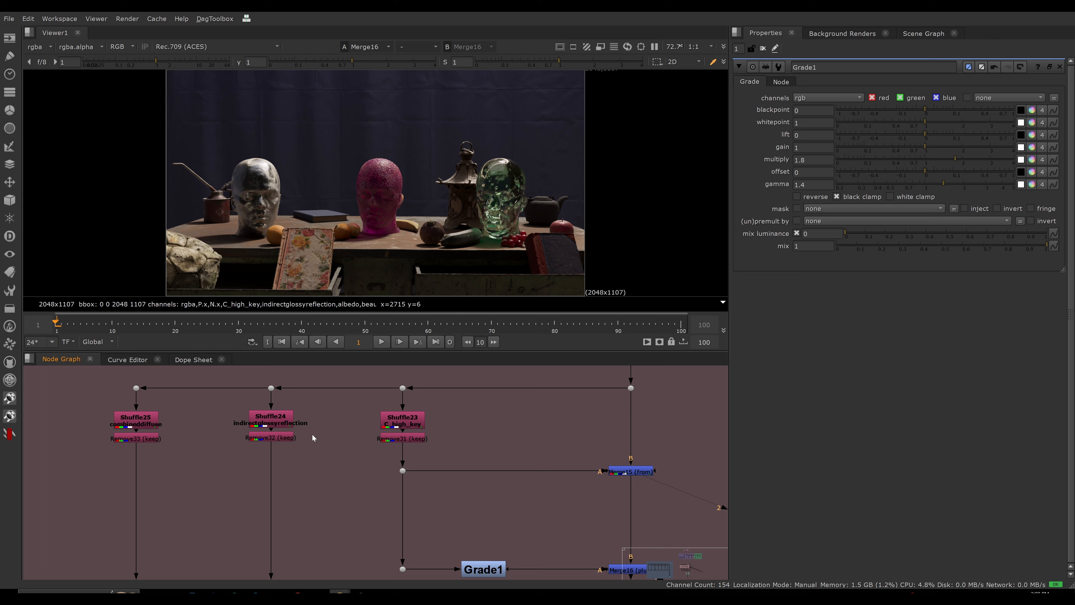
{"action": "middle_click_drag", "start_coordinate": [351, 445], "coordinate": [363, 448]}
{"action": "left_click", "coordinate": [407, 442], "text": "ctrl+shift"}
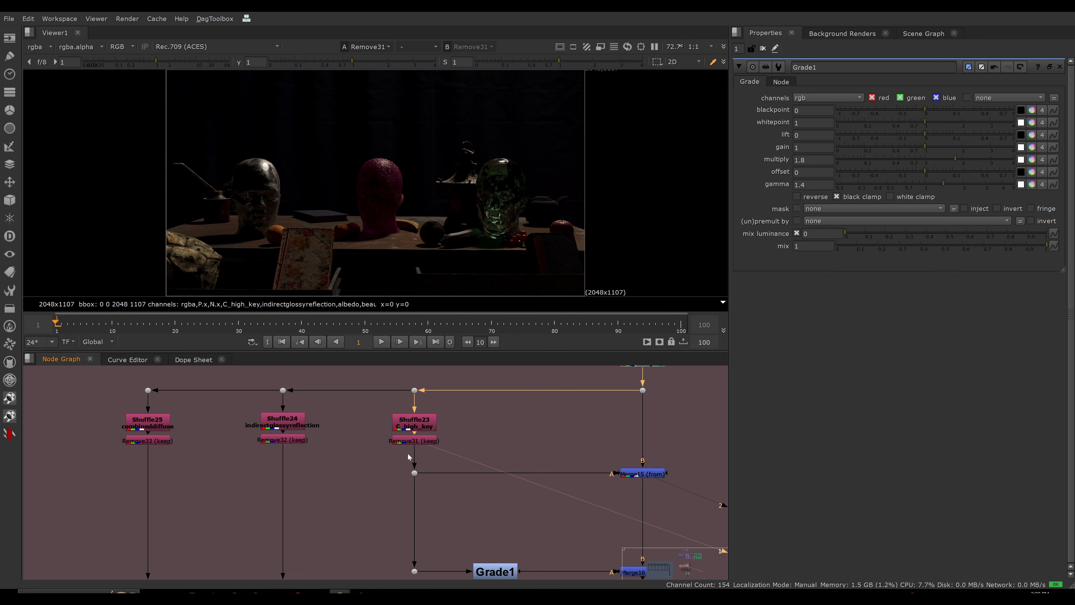
{"action": "double_click", "coordinate": [421, 429]}
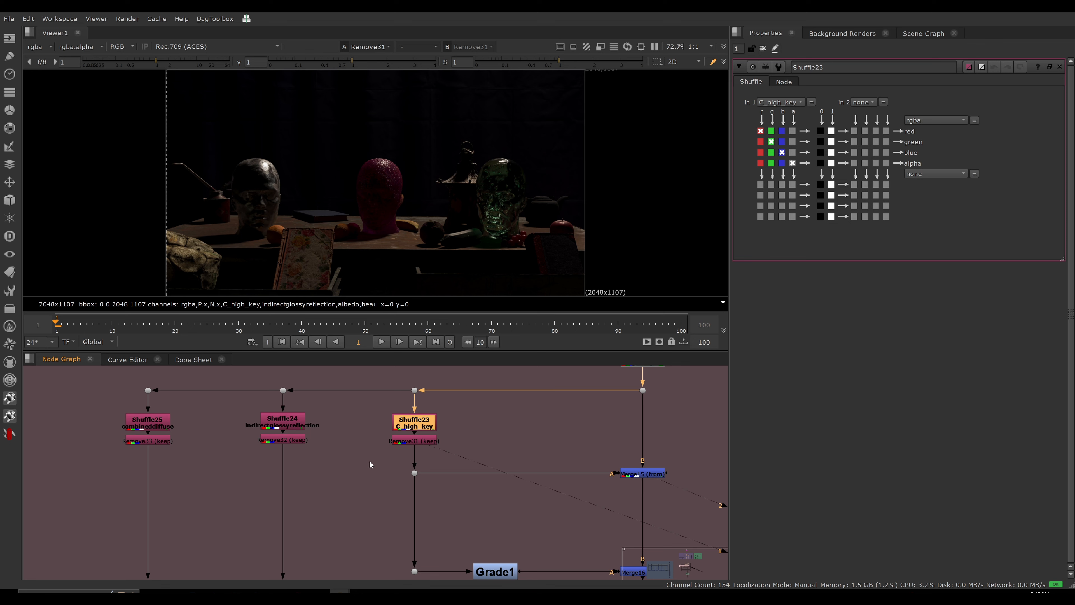
View the Remove32 output and open the properties of Shuffle24, the indirectglossyreflection shuffle
{"action": "left_click_drag", "start_coordinate": [230, 426], "coordinate": [332, 471]}
{"action": "key", "text": "1"}
{"action": "left_click", "coordinate": [286, 424]}
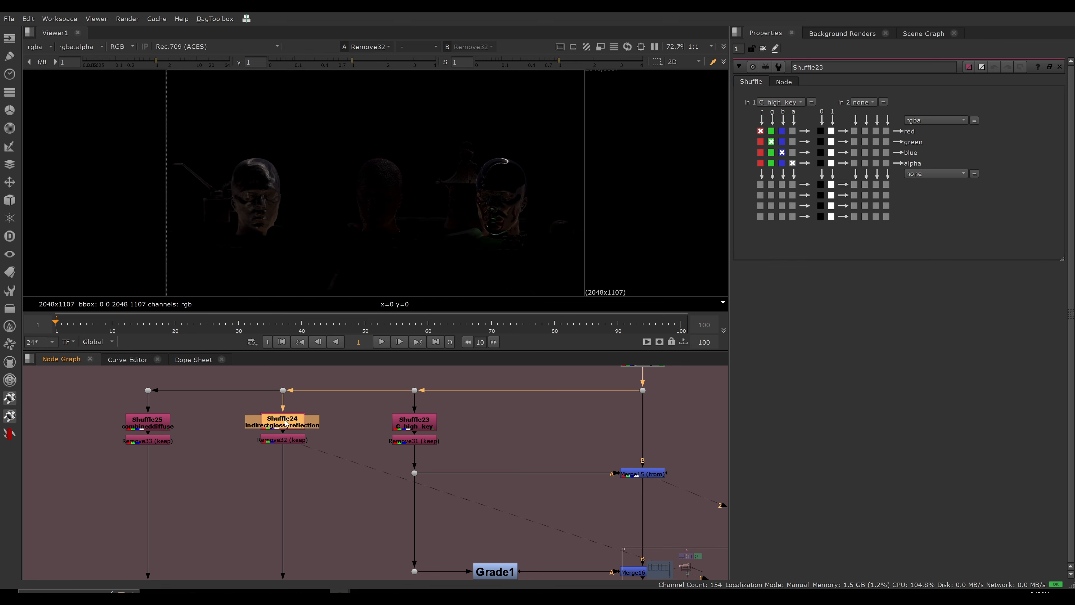
{"action": "double_click", "coordinate": [286, 424]}
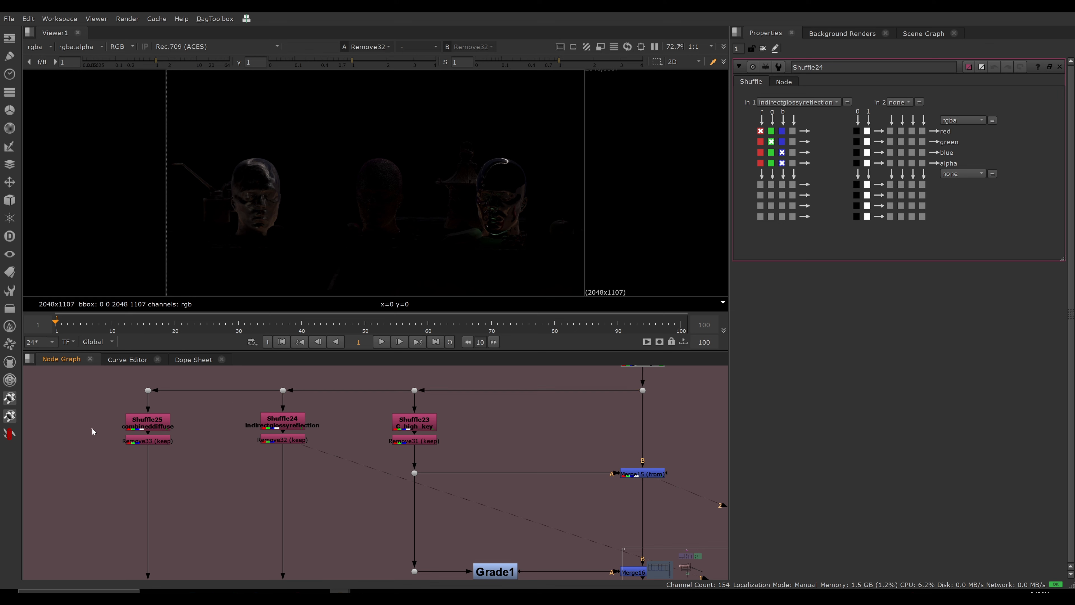
View the Remove33 output and open the properties of Shuffle25, the combineddiffuse shuffle
{"action": "left_click_drag", "start_coordinate": [91, 430], "coordinate": [195, 464]}
{"action": "key", "text": "1"}
{"action": "double_click", "coordinate": [158, 427]}
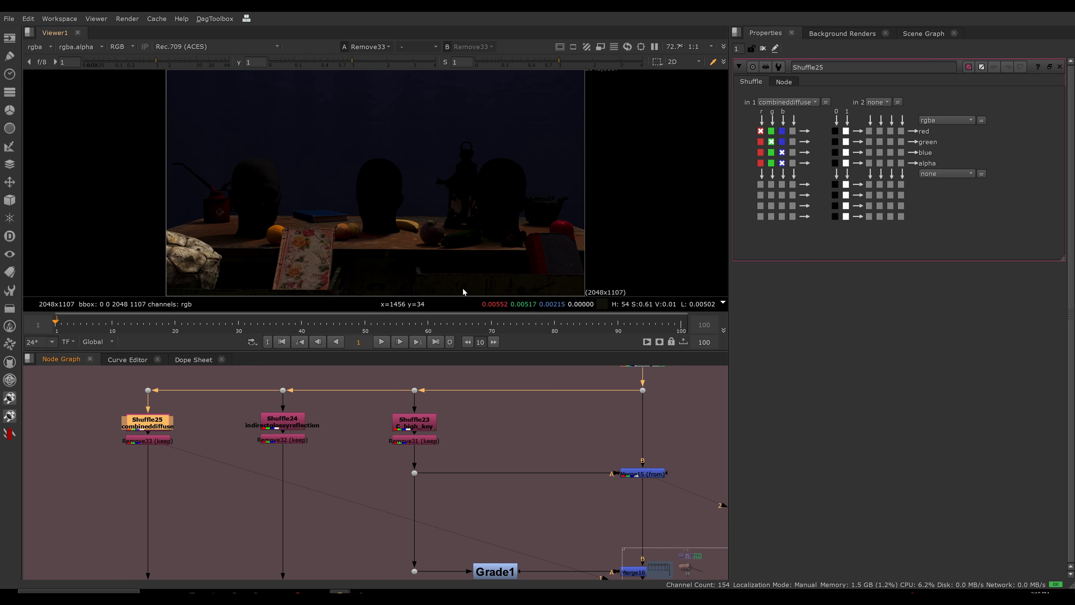
View the output of Merge21, where the indirectglossyreflection pass is added back below the graded C_high_key branch
{"action": "scroll", "coordinate": [428, 462], "scroll_direction": "down", "scroll_amount": 5}
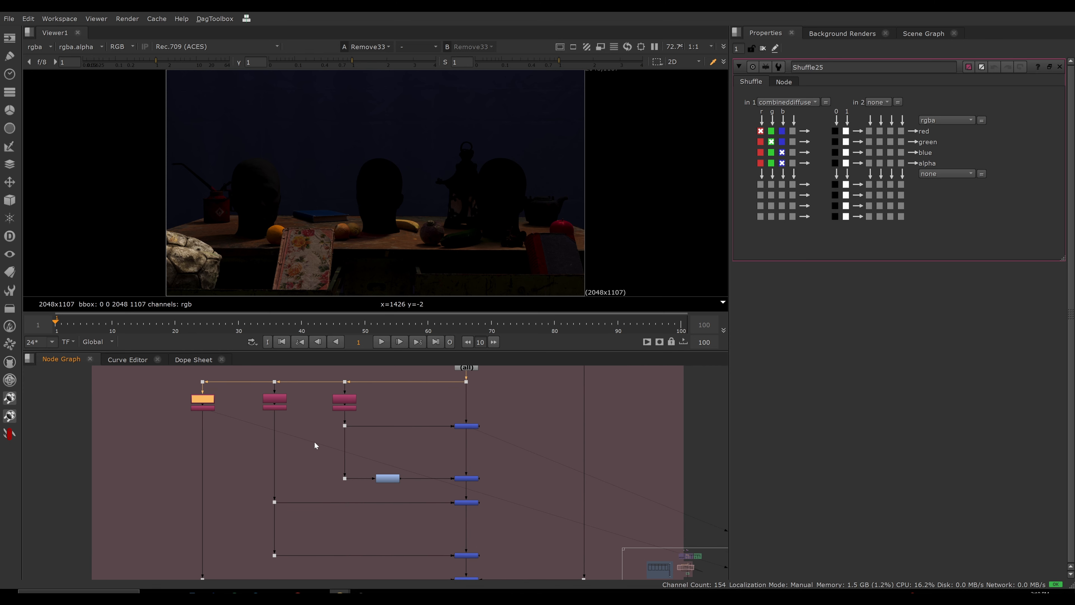
{"action": "scroll", "coordinate": [317, 445], "scroll_direction": "up", "scroll_amount": 1}
{"action": "middle_click_drag", "start_coordinate": [318, 445], "coordinate": [276, 443]}
{"action": "left_click_drag", "start_coordinate": [513, 464], "coordinate": [435, 492]}
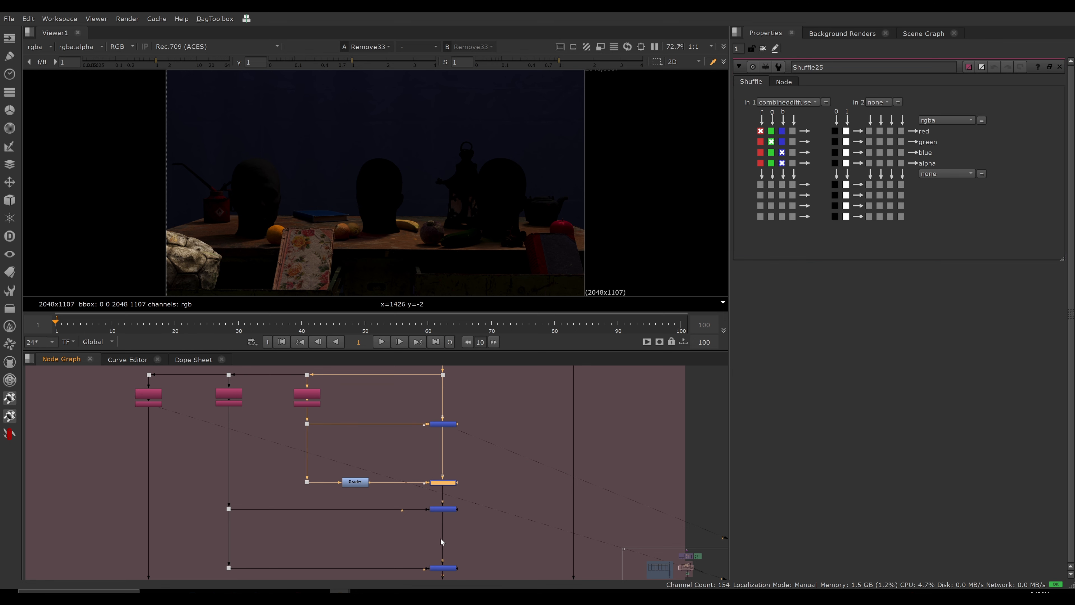
{"action": "scroll", "coordinate": [264, 400], "scroll_direction": "up", "scroll_amount": 2}
{"action": "scroll", "coordinate": [253, 474], "scroll_direction": "down", "scroll_amount": 1}
{"action": "middle_click_drag", "start_coordinate": [259, 483], "coordinate": [244, 438]}
{"action": "middle_click_drag", "start_coordinate": [301, 474], "coordinate": [288, 474]}
{"action": "left_click_drag", "start_coordinate": [374, 521], "coordinate": [435, 562]}
{"action": "key", "text": "1"}
{"action": "left_click", "coordinate": [417, 525]}
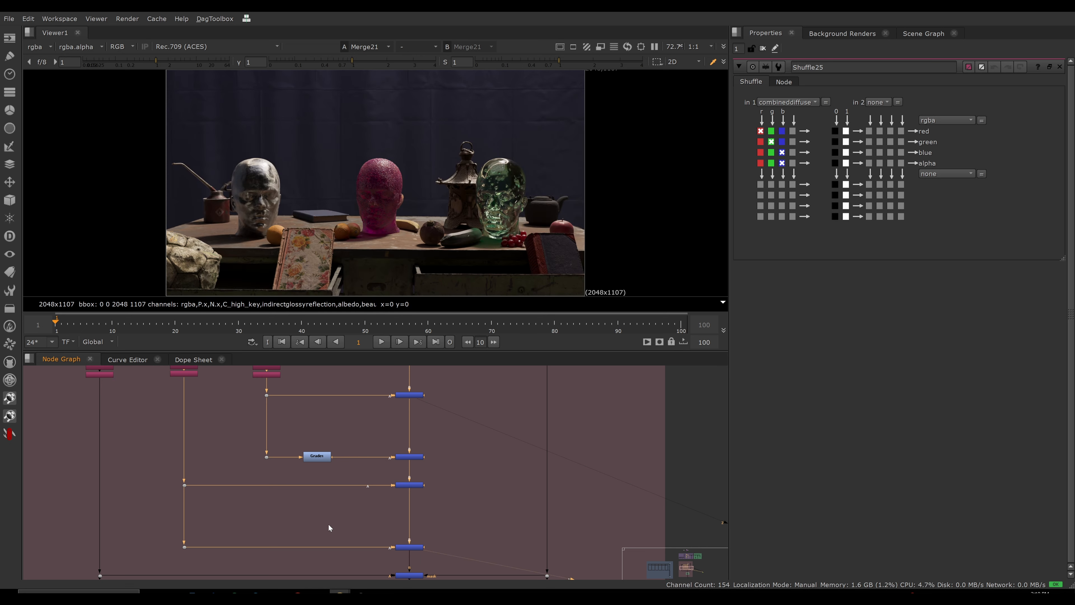
Insert a Grade node into the indirectglossyreflection branch just before Merge21
{"action": "middle_click_drag", "start_coordinate": [310, 502], "coordinate": [331, 526]}
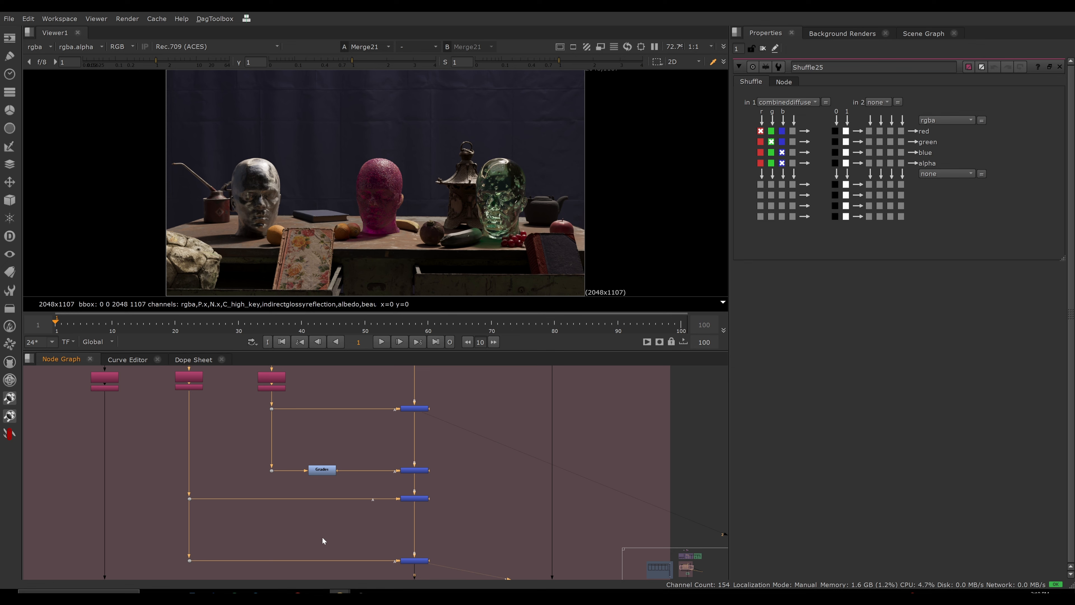
{"action": "key", "text": "g"}
{"action": "left_click_drag", "start_coordinate": [322, 535], "coordinate": [290, 564]}
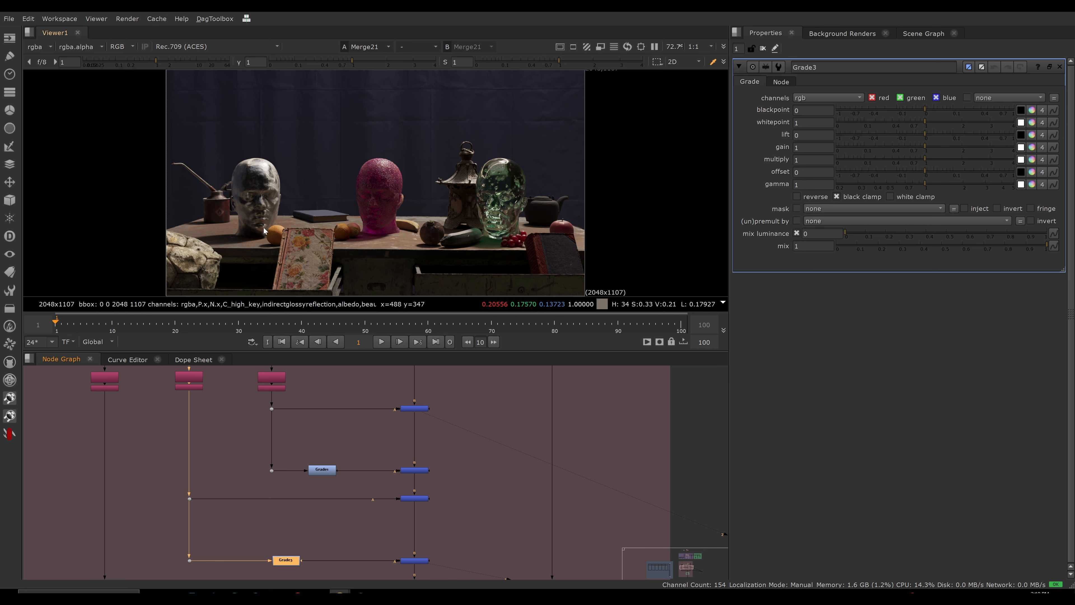
{"action": "left_click_drag", "start_coordinate": [293, 560], "coordinate": [288, 560]}
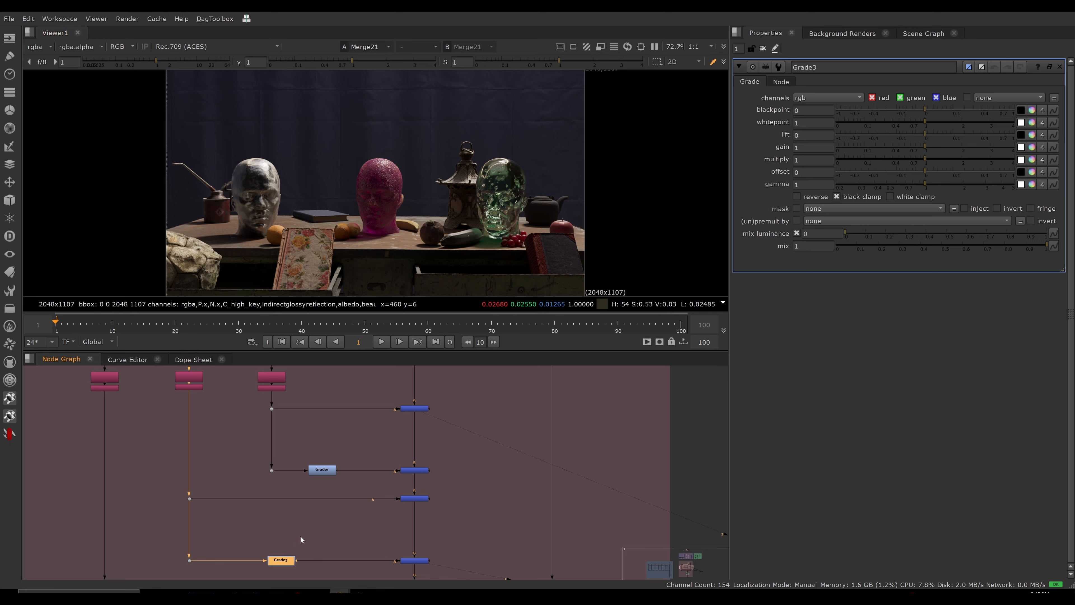
Set the indirectglossyreflection grade to multiply 2.6 and gamma 1.6 while viewing the Merge21 output
{"action": "left_click_drag", "start_coordinate": [156, 466], "coordinate": [231, 516]}
{"action": "key", "text": "1"}
{"action": "left_click_drag", "start_coordinate": [377, 547], "coordinate": [444, 575]}
{"action": "key", "text": "1"}
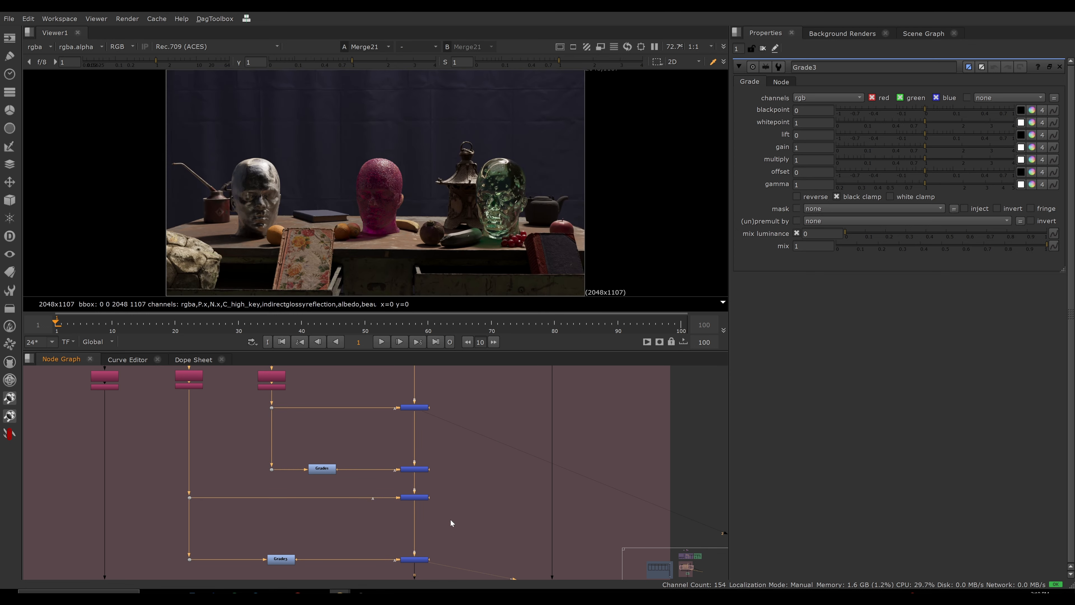
{"action": "left_click_drag", "start_coordinate": [926, 159], "coordinate": [987, 159]}
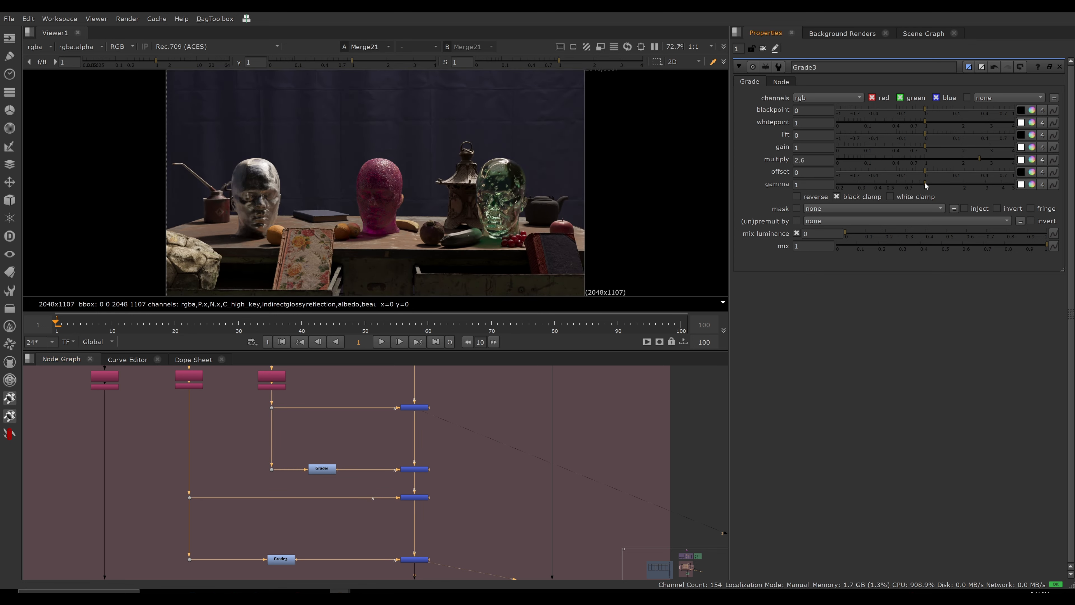
{"action": "left_click_drag", "start_coordinate": [925, 184], "coordinate": [951, 185]}
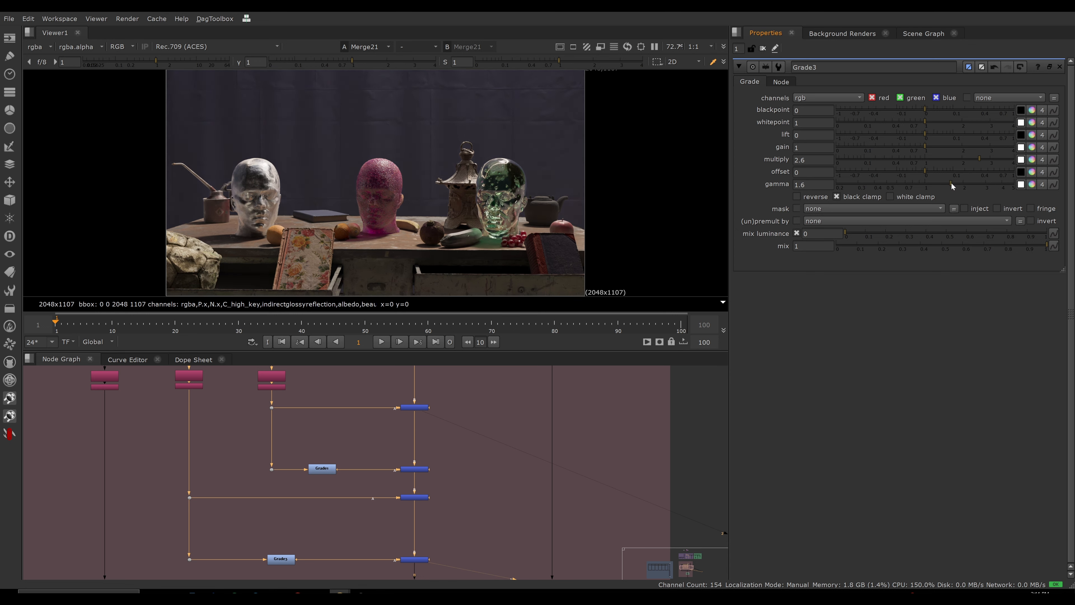
Disable and re-enable the C_high_key grade to compare the Merge21 output with and without it
{"action": "left_click_drag", "start_coordinate": [348, 442], "coordinate": [294, 483]}
{"action": "key", "text": "d"}
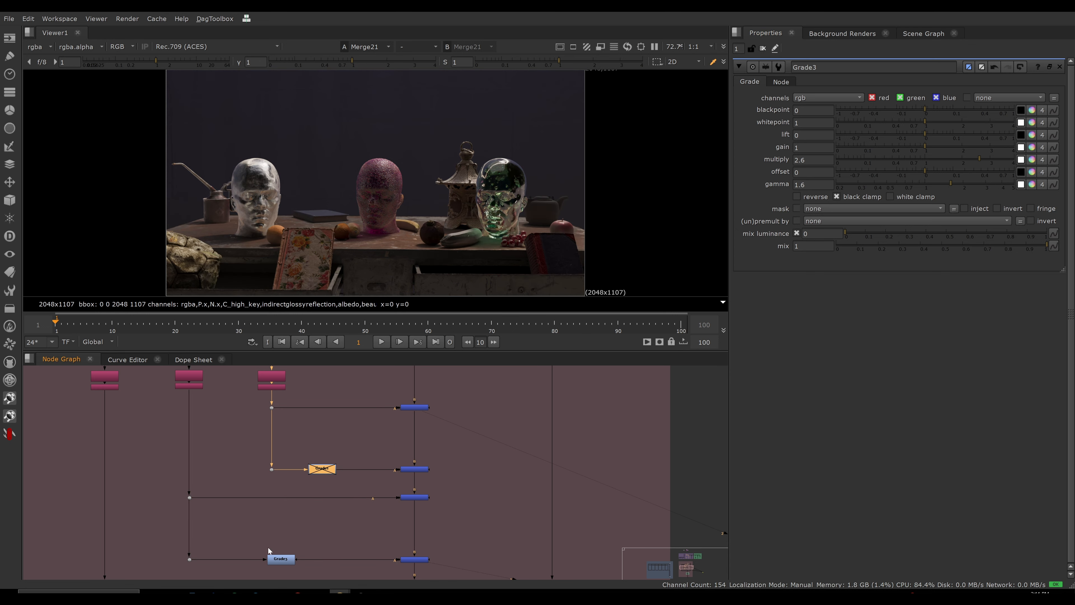
{"action": "left_click", "coordinate": [277, 558]}
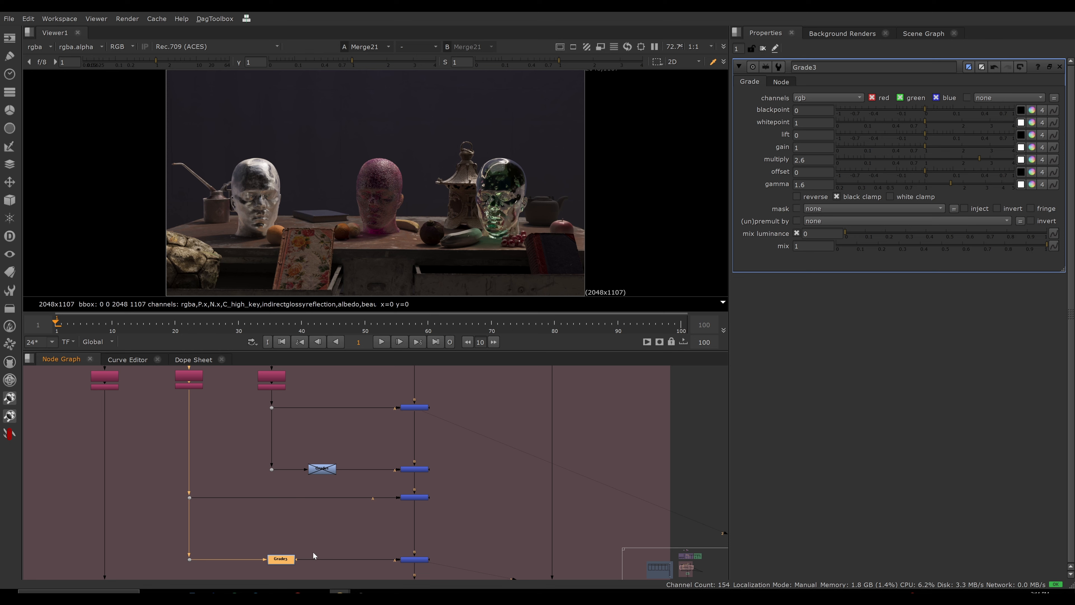
{"action": "left_click_drag", "start_coordinate": [347, 445], "coordinate": [297, 482]}
{"action": "key", "text": "d"}
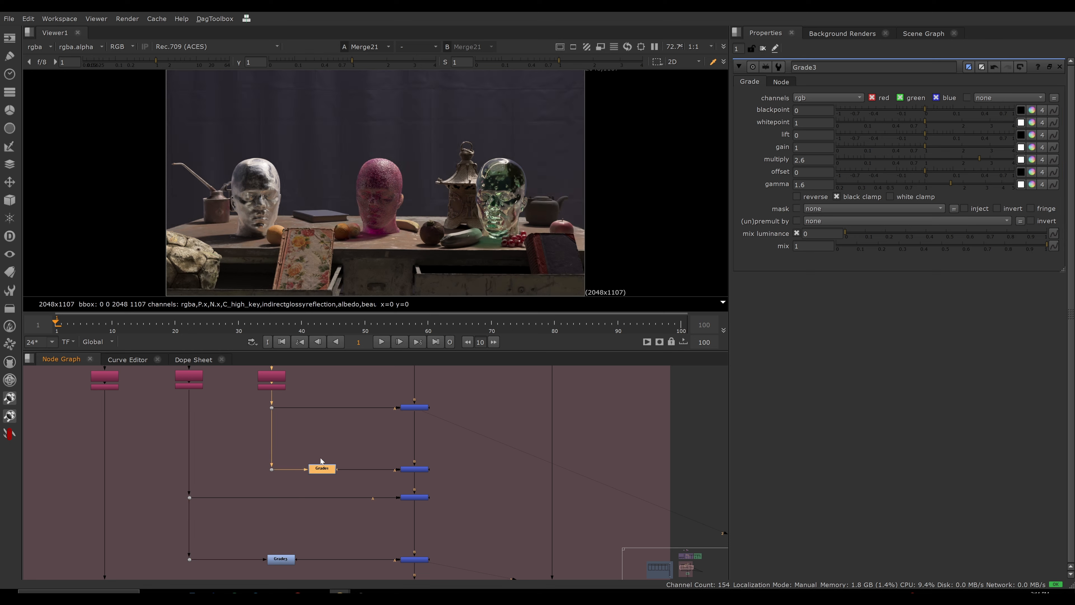
Select both grades in the subtractive setup and toggle them off and on to compare the combined result
{"action": "scroll", "coordinate": [242, 445], "scroll_direction": "up", "scroll_amount": 8}
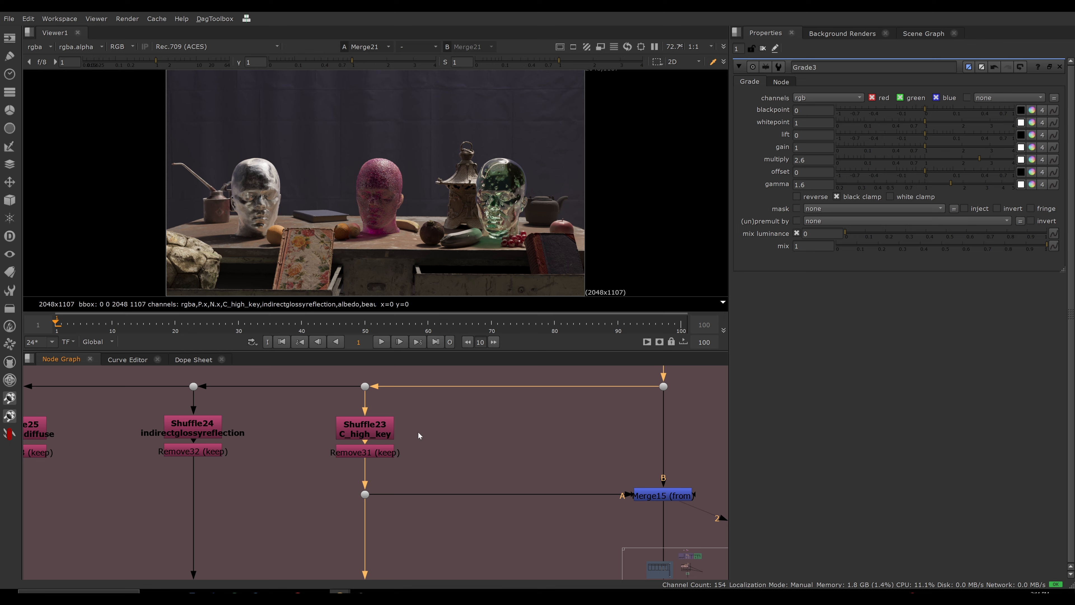
{"action": "scroll", "coordinate": [446, 468], "scroll_direction": "down", "scroll_amount": 5}
{"action": "scroll", "coordinate": [373, 409], "scroll_direction": "up", "scroll_amount": 3}
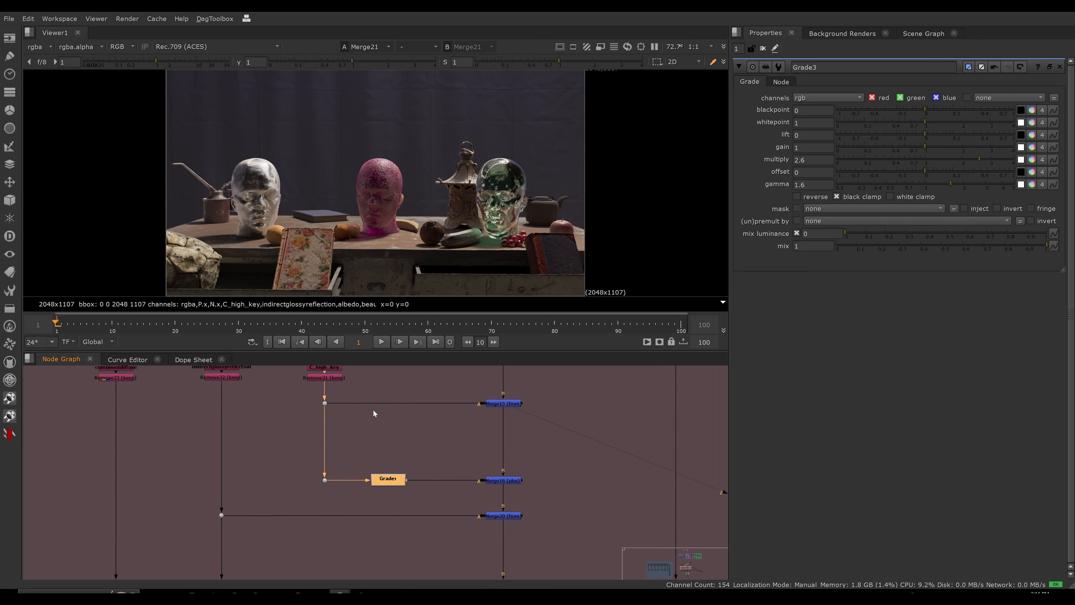
{"action": "scroll", "coordinate": [381, 423], "scroll_direction": "down", "scroll_amount": 3}
{"action": "left_click_drag", "start_coordinate": [420, 435], "coordinate": [356, 532]}
{"action": "key", "text": "d"}
{"action": "key", "text": "d"}
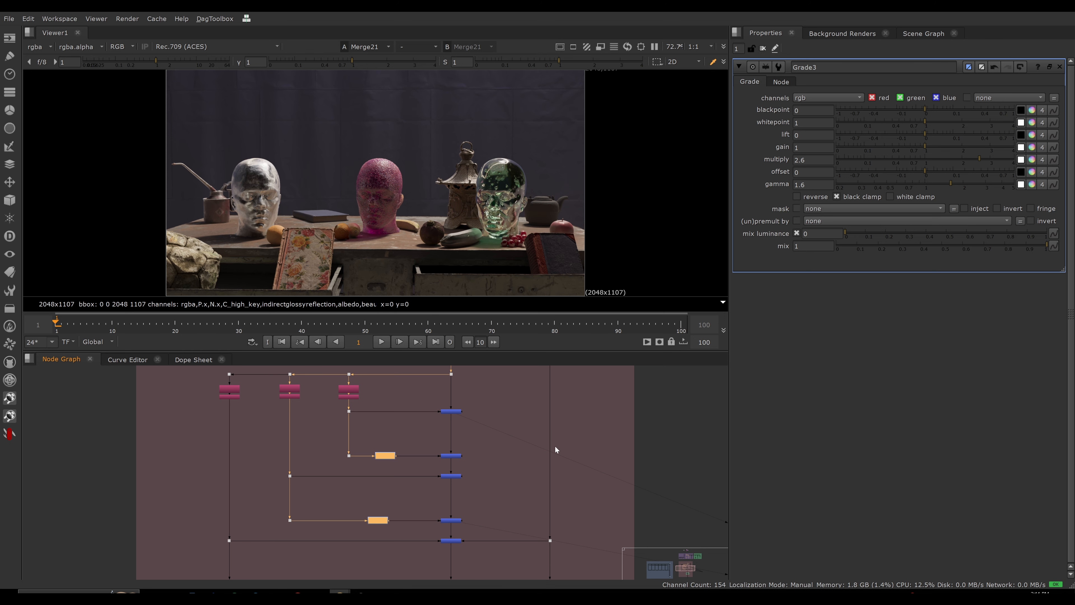
Disable the C_high_key and indirectglossyreflection grades in the flawed subtractive setup
{"action": "scroll", "coordinate": [554, 448], "scroll_direction": "down", "scroll_amount": 6}
{"action": "middle_click_drag", "start_coordinate": [467, 462], "coordinate": [521, 463]}
{"action": "scroll", "coordinate": [554, 452], "scroll_direction": "up", "scroll_amount": 3}
{"action": "left_click_drag", "start_coordinate": [578, 438], "coordinate": [541, 501]}
{"action": "key", "text": "d"}
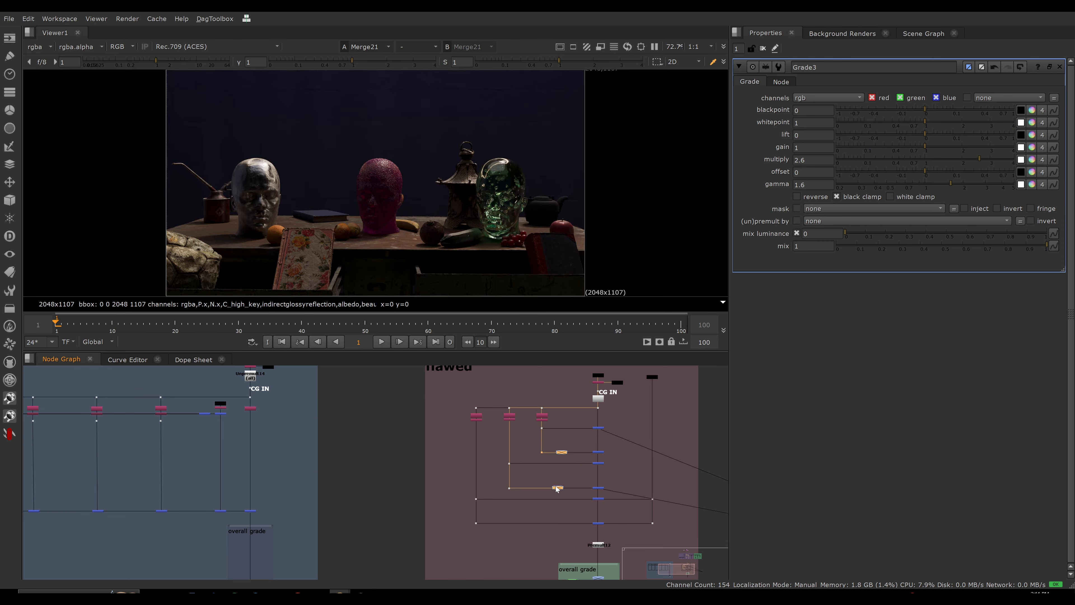
Examine the light-group shuffles in the simple additive setup, highlighting C_env and C_high_key
{"action": "scroll", "coordinate": [557, 489], "scroll_direction": "down", "scroll_amount": 3}
{"action": "middle_click_drag", "start_coordinate": [417, 462], "coordinate": [511, 461]}
{"action": "scroll", "coordinate": [384, 442], "scroll_direction": "up", "scroll_amount": 10}
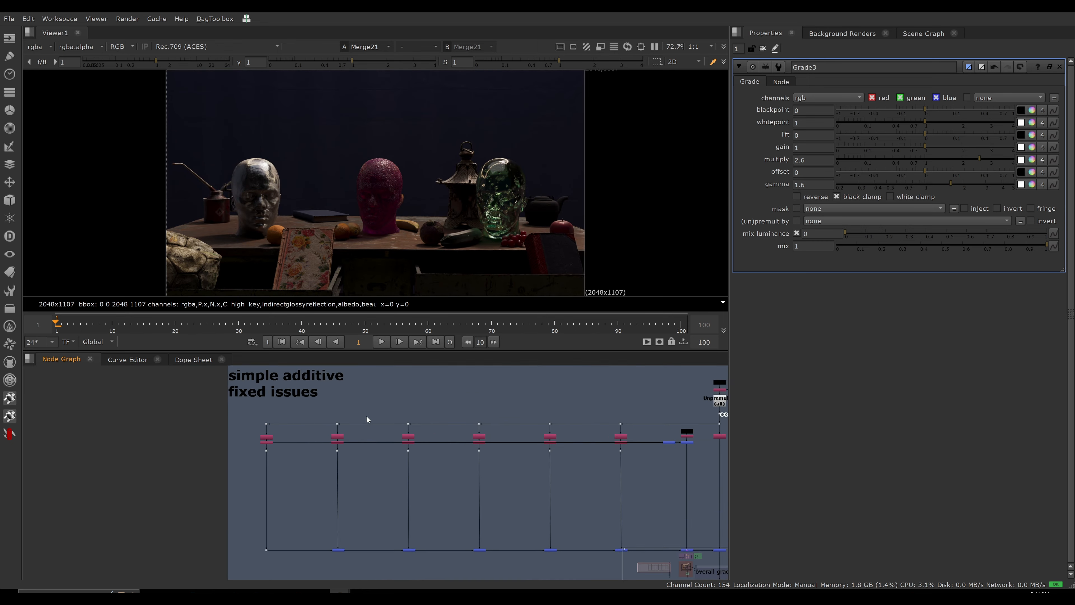
{"action": "scroll", "coordinate": [374, 442], "scroll_direction": "down", "scroll_amount": 5}
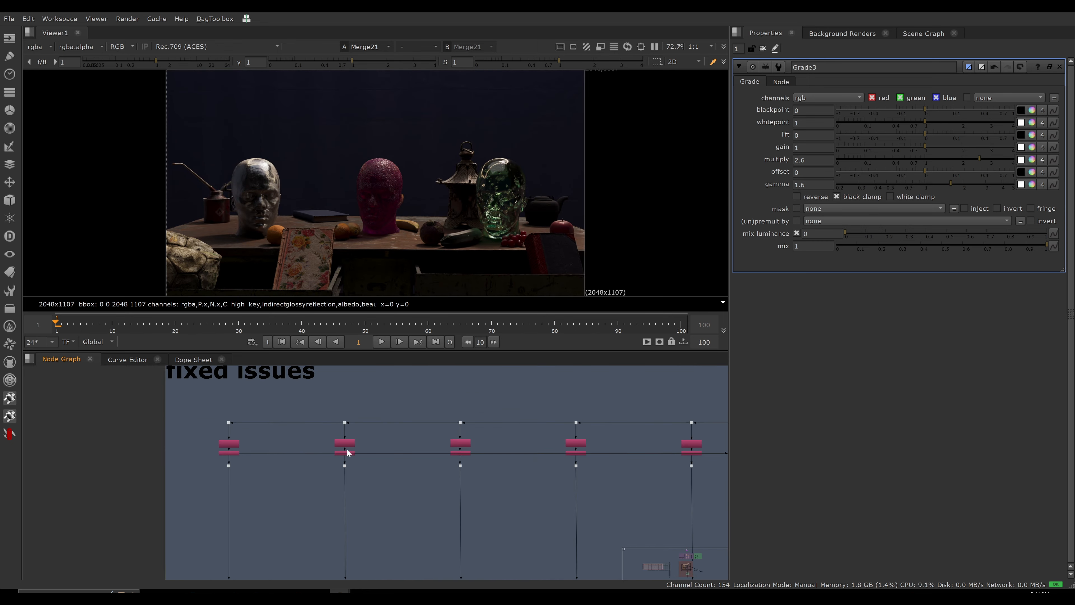
{"action": "scroll", "coordinate": [250, 426], "scroll_direction": "up", "scroll_amount": 8}
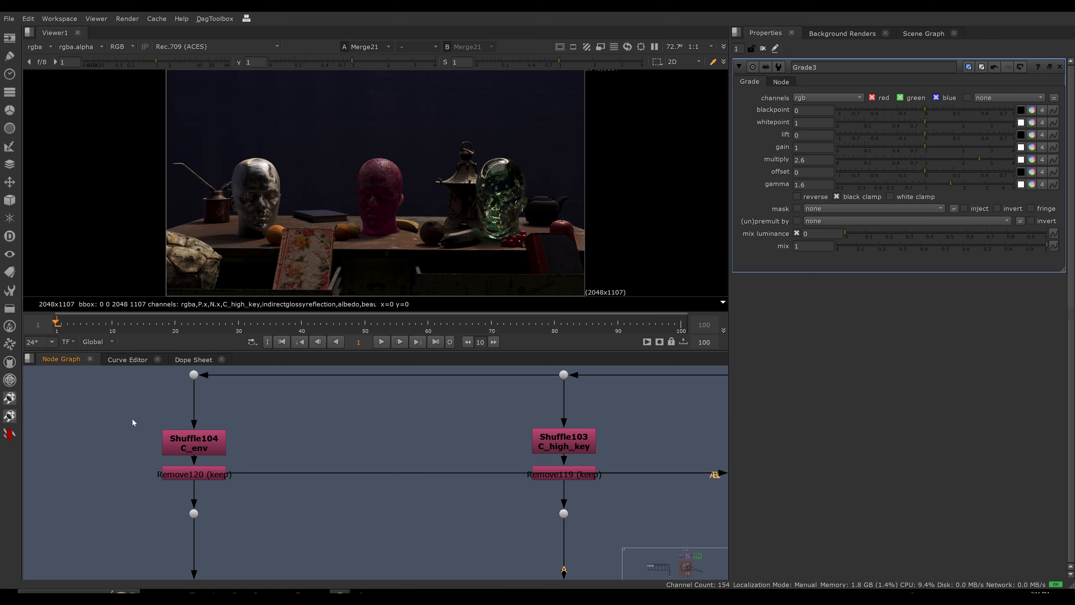
{"action": "left_click_drag", "start_coordinate": [133, 421], "coordinate": [671, 466]}
{"action": "scroll", "coordinate": [565, 452], "scroll_direction": "down", "scroll_amount": 8}
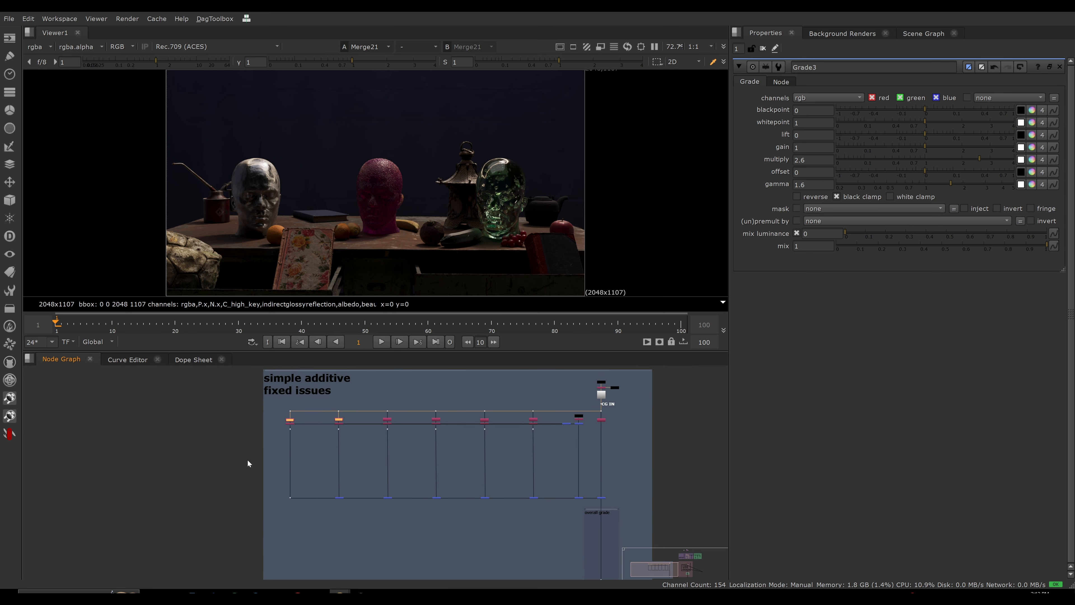
Trace how the simple additive setup's light branches recombine by highlighting its merge chain, final merge and branch nodes
{"action": "mouse_move", "coordinate": [247, 463]}
{"action": "left_mouse_down"}
{"action": "mouse_move", "coordinate": [458, 507]}
{"action": "mouse_move", "coordinate": [551, 512]}
{"action": "left_mouse_up"}
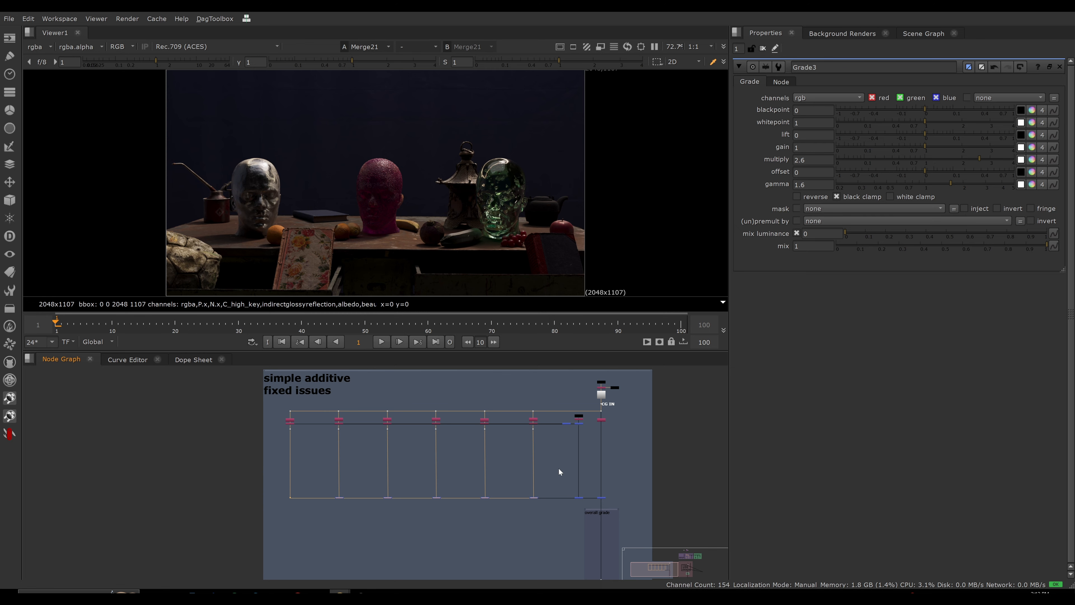
{"action": "scroll", "coordinate": [545, 471], "scroll_direction": "up", "scroll_amount": 2}
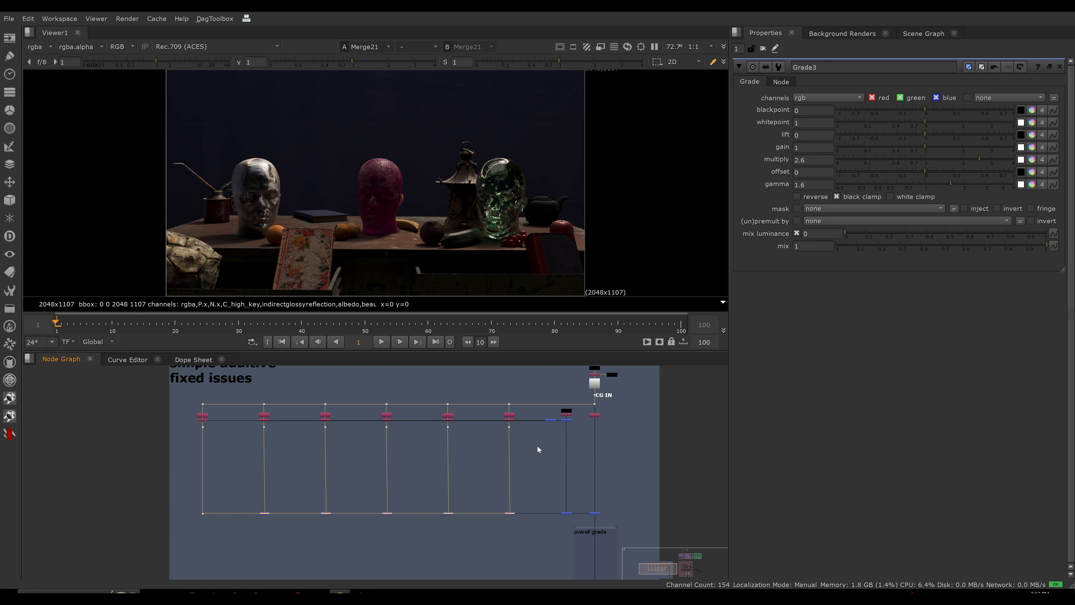
{"action": "left_click_drag", "start_coordinate": [579, 493], "coordinate": [606, 521]}
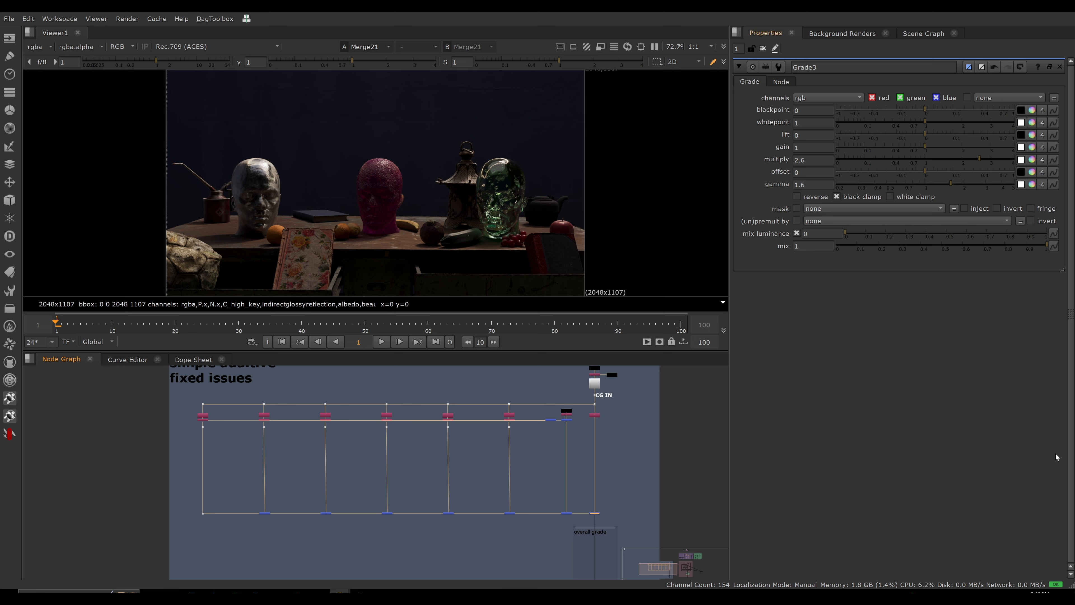
{"action": "left_click", "coordinate": [405, 469]}
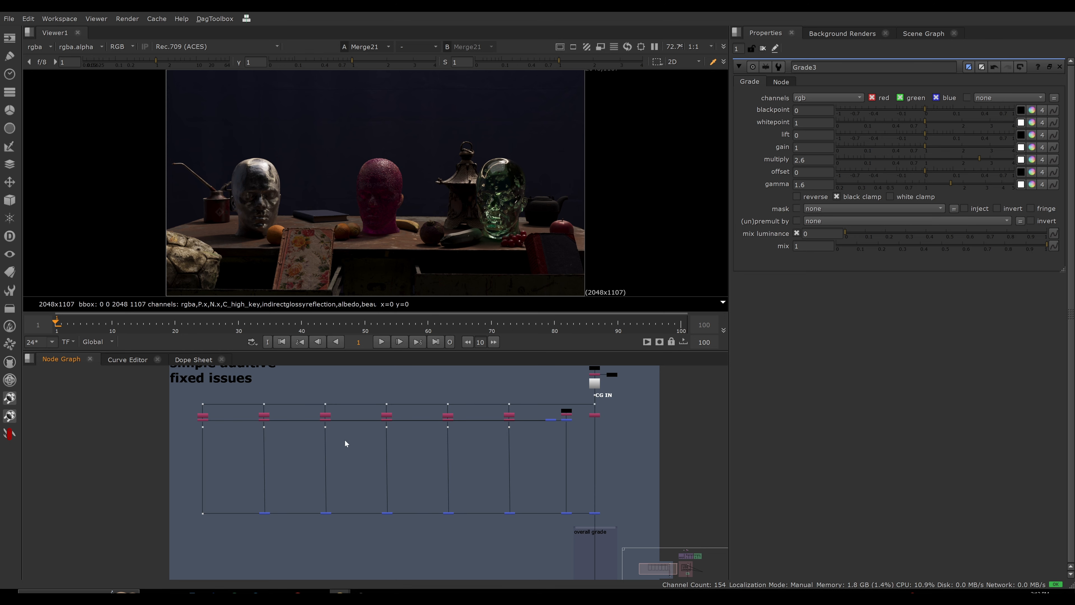
{"action": "middle_click_drag", "start_coordinate": [362, 448], "coordinate": [352, 465]}
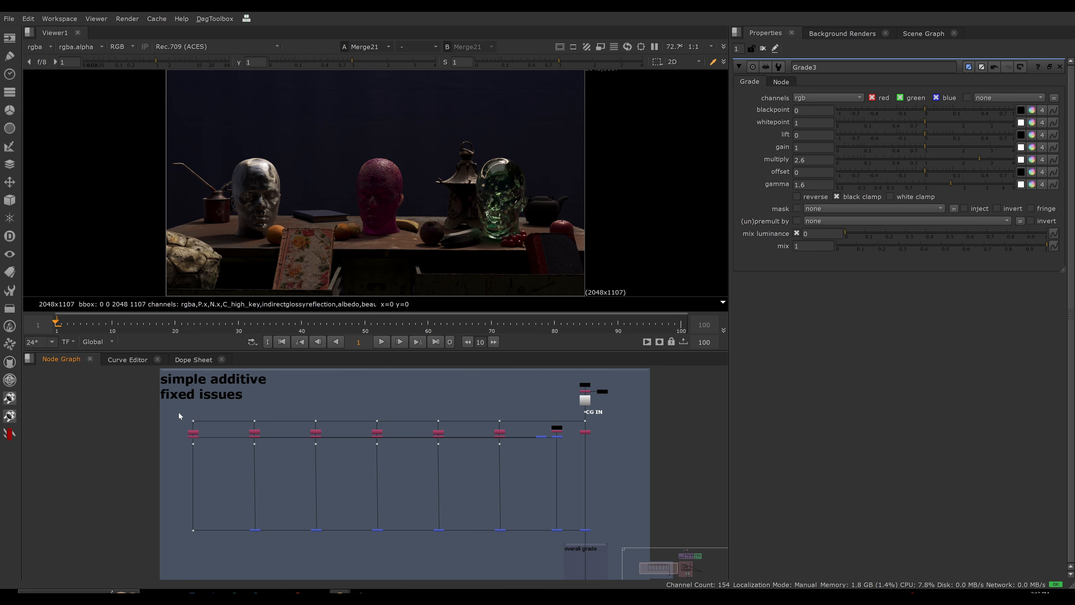
{"action": "left_click_drag", "start_coordinate": [178, 412], "coordinate": [517, 546]}
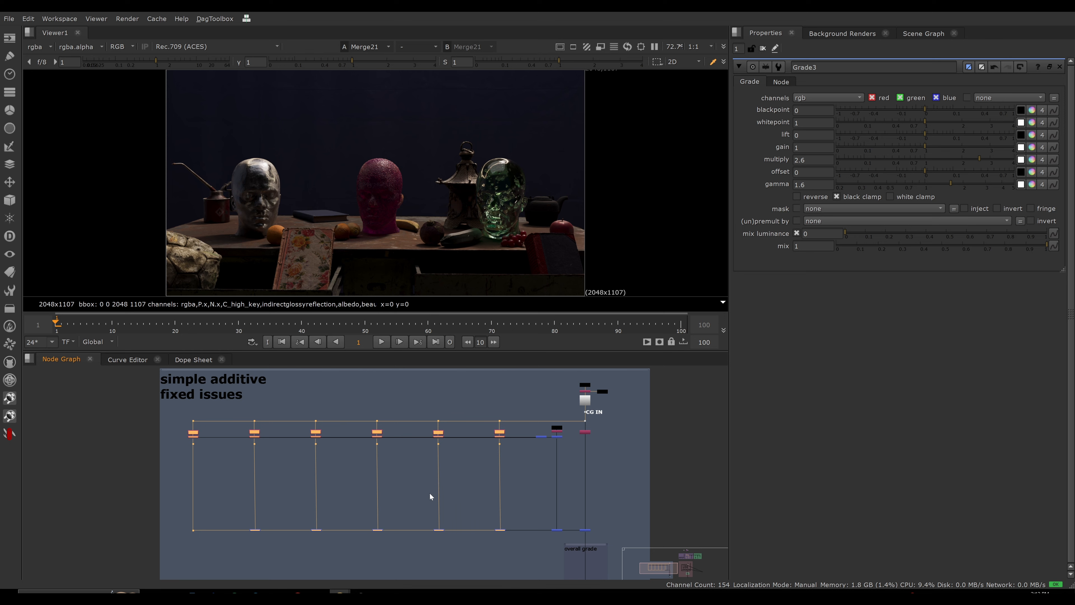
{"action": "left_click", "coordinate": [224, 430]}
View the C_env, C_high_key, C_SL_fill and C_top_fill shuffles of the additive setup one after another
{"action": "scroll", "coordinate": [221, 431], "scroll_direction": "up", "scroll_amount": 5}
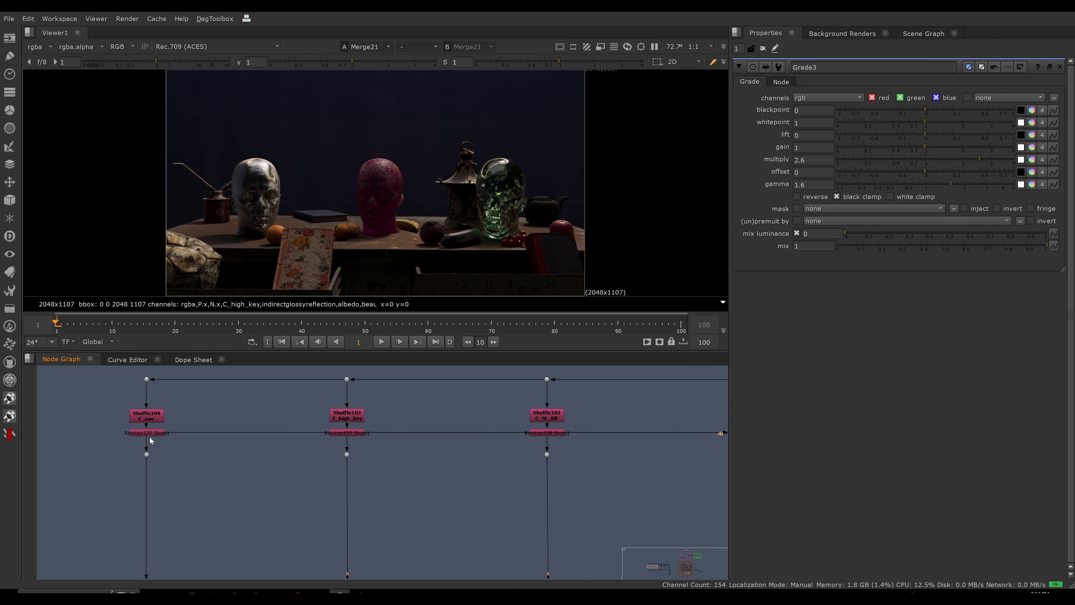
{"action": "left_click_drag", "start_coordinate": [102, 406], "coordinate": [185, 433]}
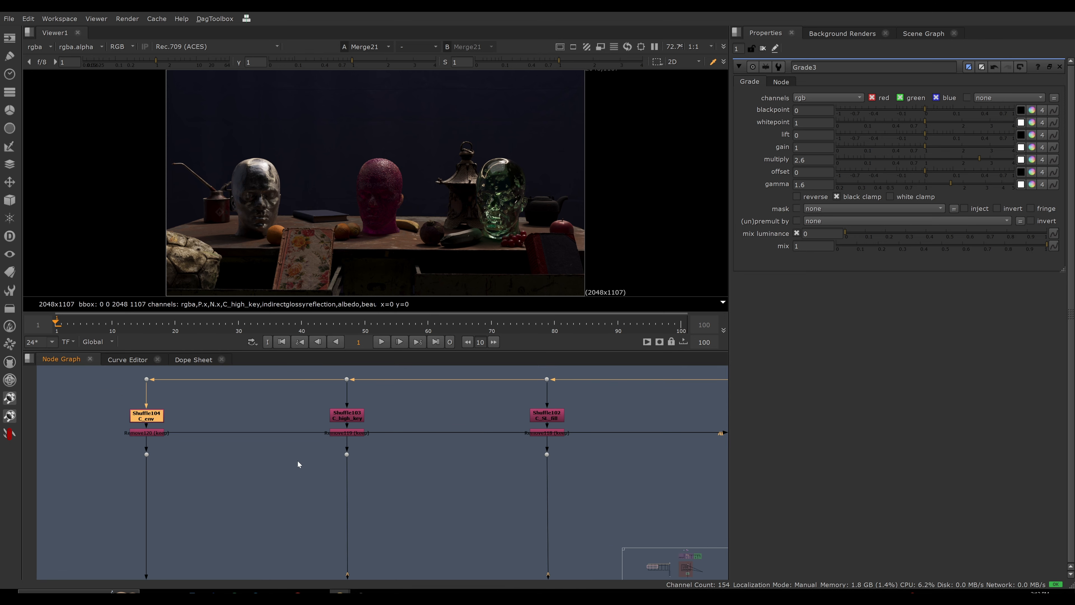
{"action": "left_click_drag", "start_coordinate": [103, 400], "coordinate": [187, 430]}
{"action": "left_click", "coordinate": [261, 429]}
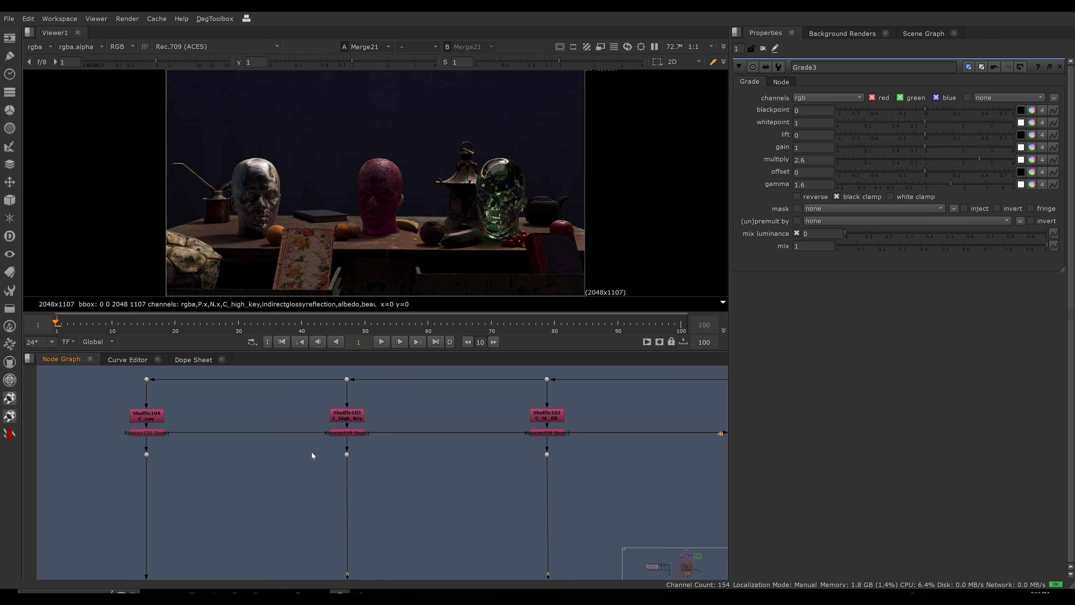
{"action": "left_click_drag", "start_coordinate": [236, 394], "coordinate": [70, 428]}
{"action": "key", "text": "1"}
{"action": "left_click_drag", "start_coordinate": [310, 391], "coordinate": [403, 437]}
{"action": "key", "text": "1"}
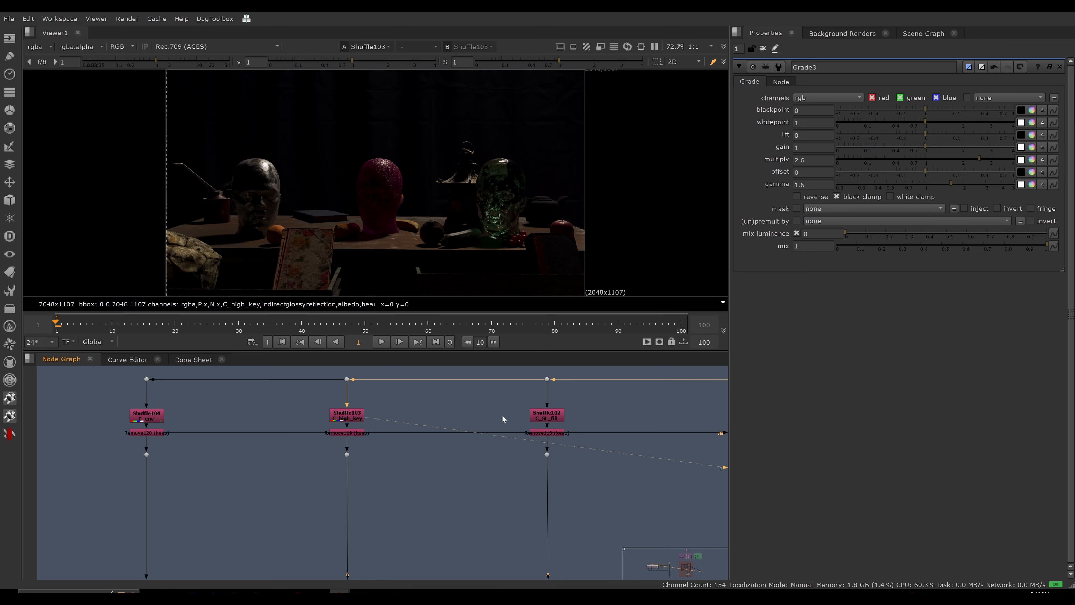
{"action": "middle_click_drag", "start_coordinate": [503, 419], "coordinate": [324, 414]}
{"action": "left_click_drag", "start_coordinate": [321, 397], "coordinate": [482, 426]}
{"action": "key", "text": "1"}
{"action": "left_click_drag", "start_coordinate": [538, 405], "coordinate": [639, 430]}
{"action": "key", "text": "1"}
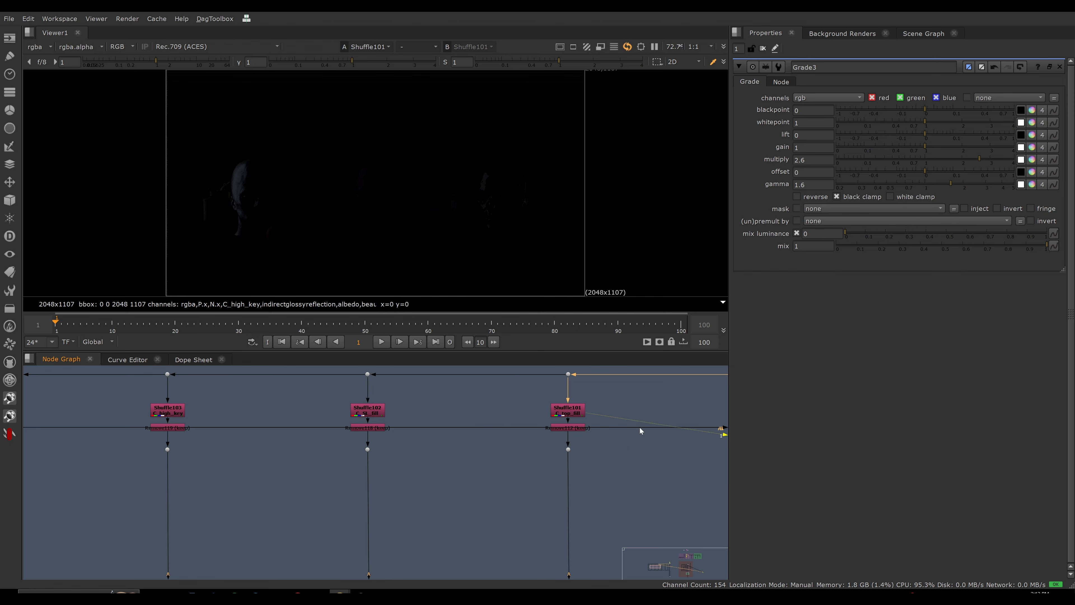
View the output of the final merge in the simple additive setup
{"action": "scroll", "coordinate": [489, 434], "scroll_direction": "down", "scroll_amount": 5}
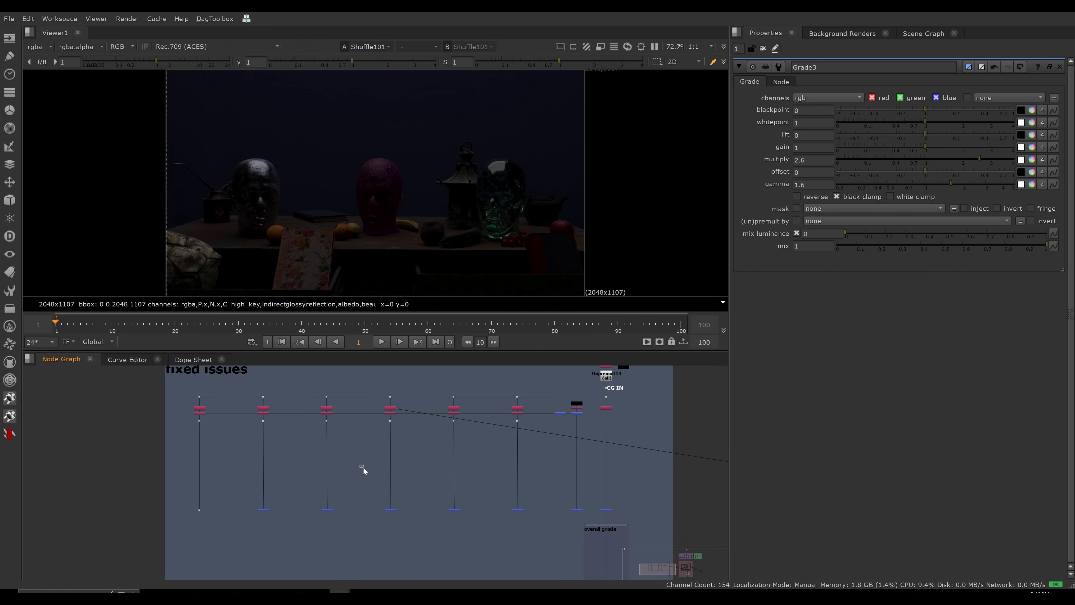
{"action": "mouse_move", "coordinate": [367, 465]}
{"action": "middle_mouse_down"}
{"action": "mouse_move", "coordinate": [353, 469]}
{"action": "mouse_move", "coordinate": [349, 455]}
{"action": "middle_mouse_up"}
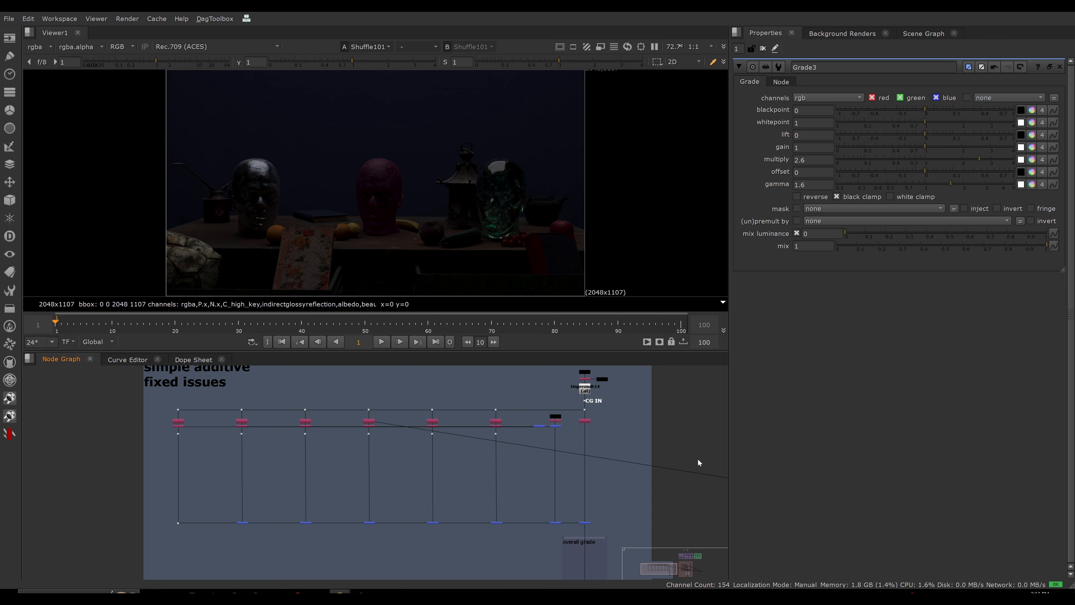
{"action": "left_click", "coordinate": [584, 522]}
{"action": "key", "text": "1"}
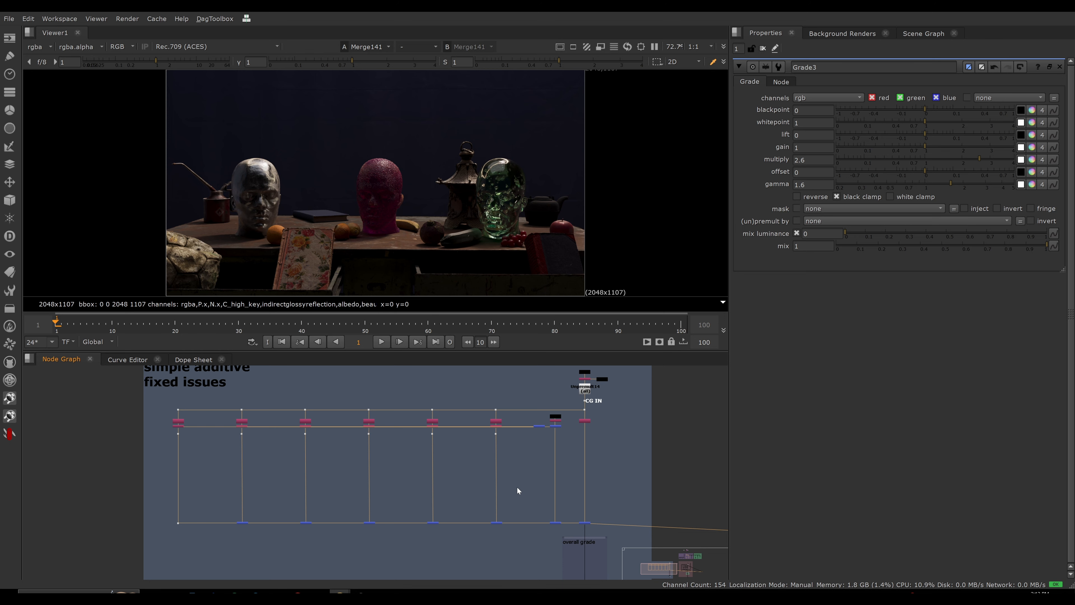
Return to the flawed subtractive setup and highlight its C_high_key and indirectglossyreflection branches together
{"action": "scroll", "coordinate": [521, 454], "scroll_direction": "down", "scroll_amount": 2}
{"action": "middle_click_drag", "start_coordinate": [502, 455], "coordinate": [175, 449]}
{"action": "scroll", "coordinate": [431, 465], "scroll_direction": "up", "scroll_amount": 5}
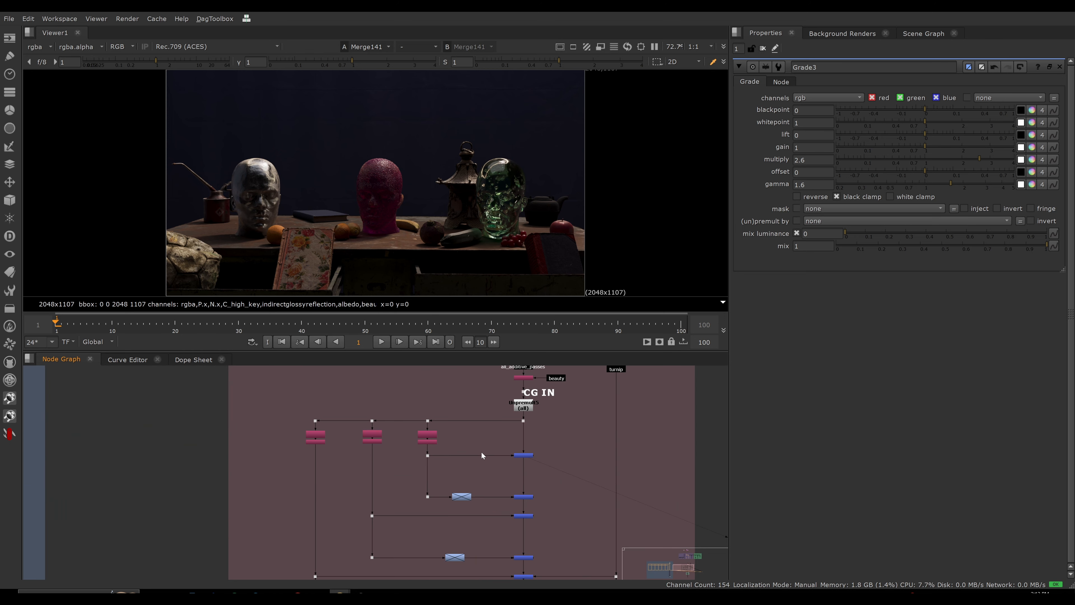
{"action": "scroll", "coordinate": [383, 457], "scroll_direction": "down", "scroll_amount": 3}
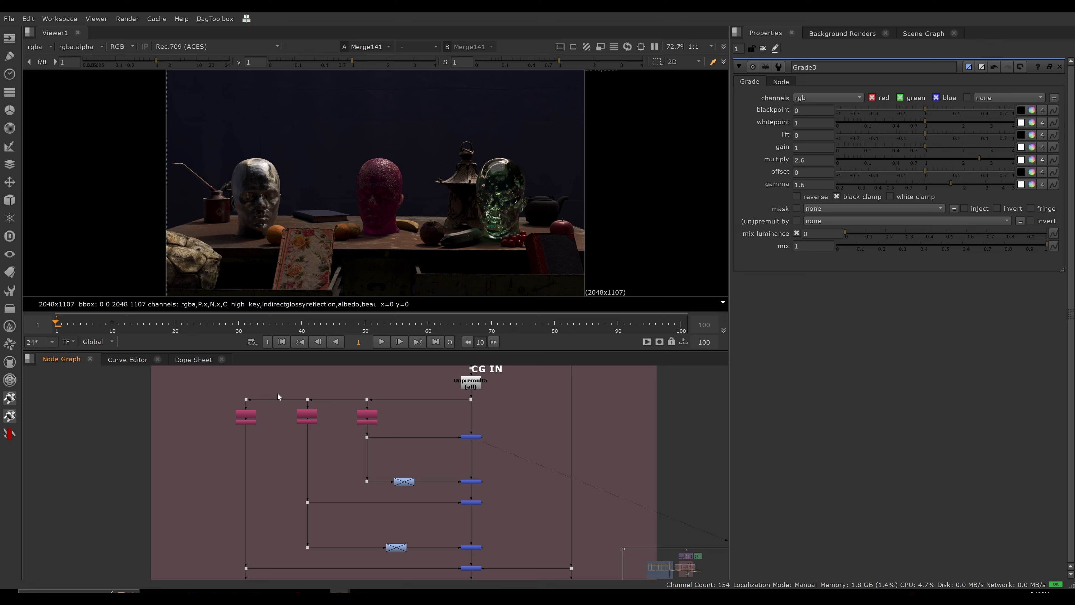
{"action": "left_click_drag", "start_coordinate": [284, 392], "coordinate": [504, 550]}
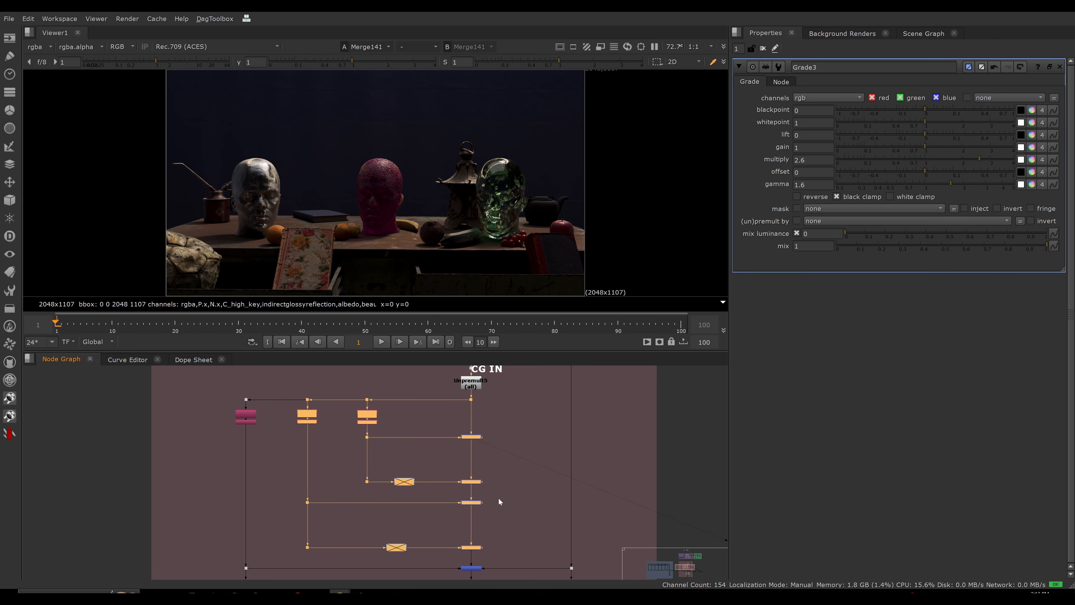
{"action": "left_click", "coordinate": [498, 481]}
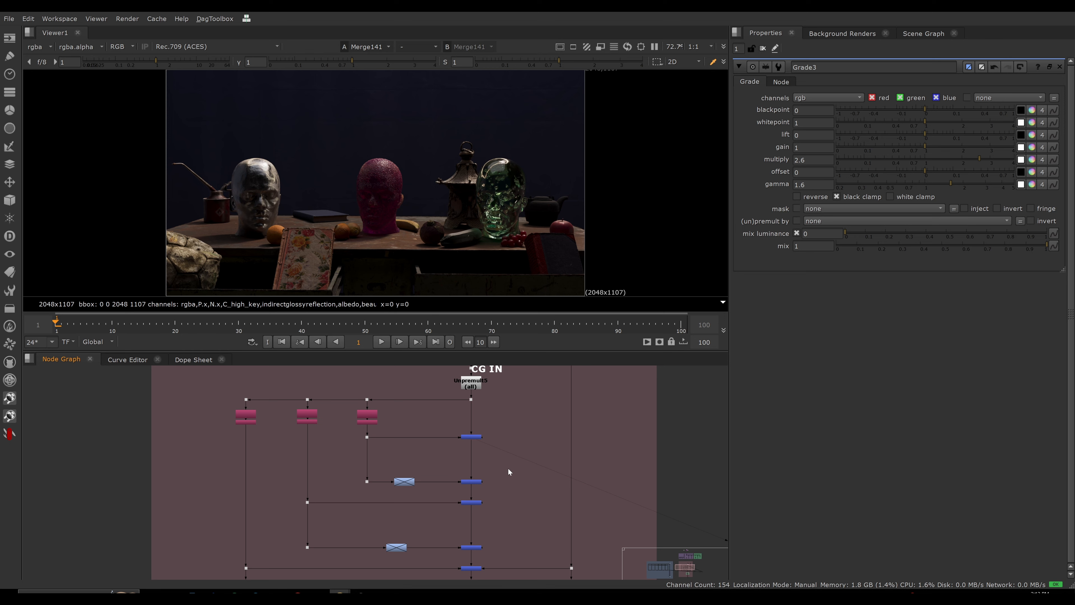
Inspect the subtractive setup's AOV shuffles and highlight the disabled grades on the C_high_key and indirectglossyreflection branches
{"action": "scroll", "coordinate": [423, 457], "scroll_direction": "down", "scroll_amount": 2}
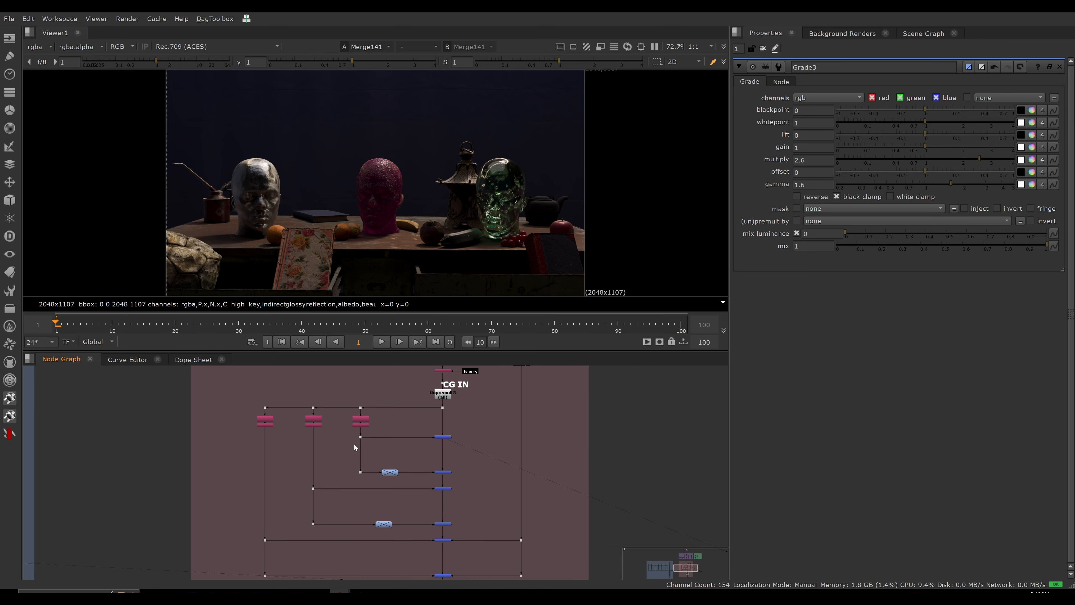
{"action": "scroll", "coordinate": [349, 456], "scroll_direction": "up", "scroll_amount": 5}
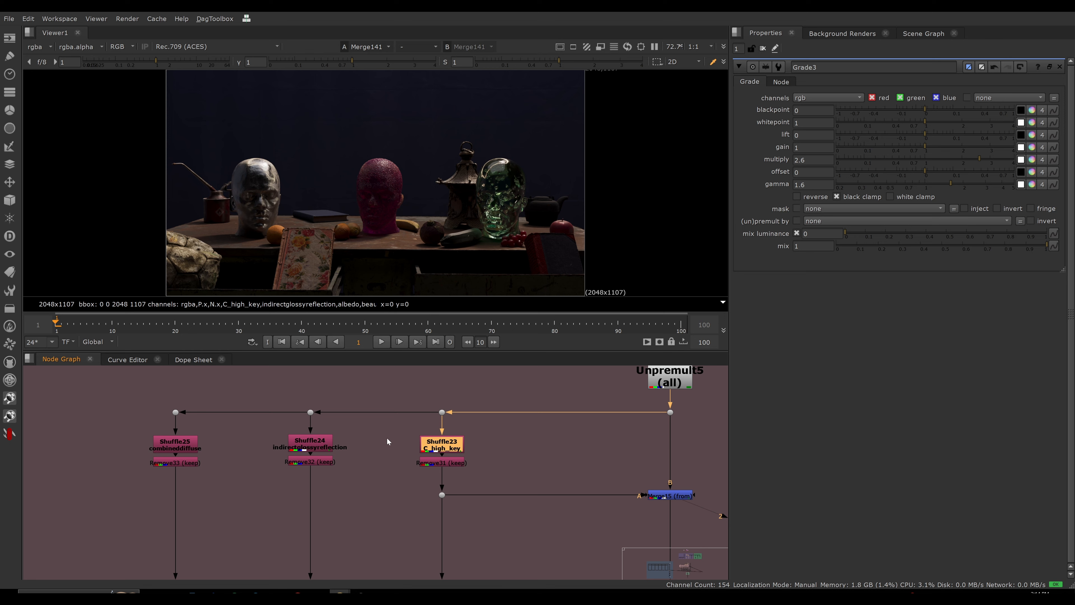
{"action": "scroll", "coordinate": [383, 436], "scroll_direction": "down", "scroll_amount": 6}
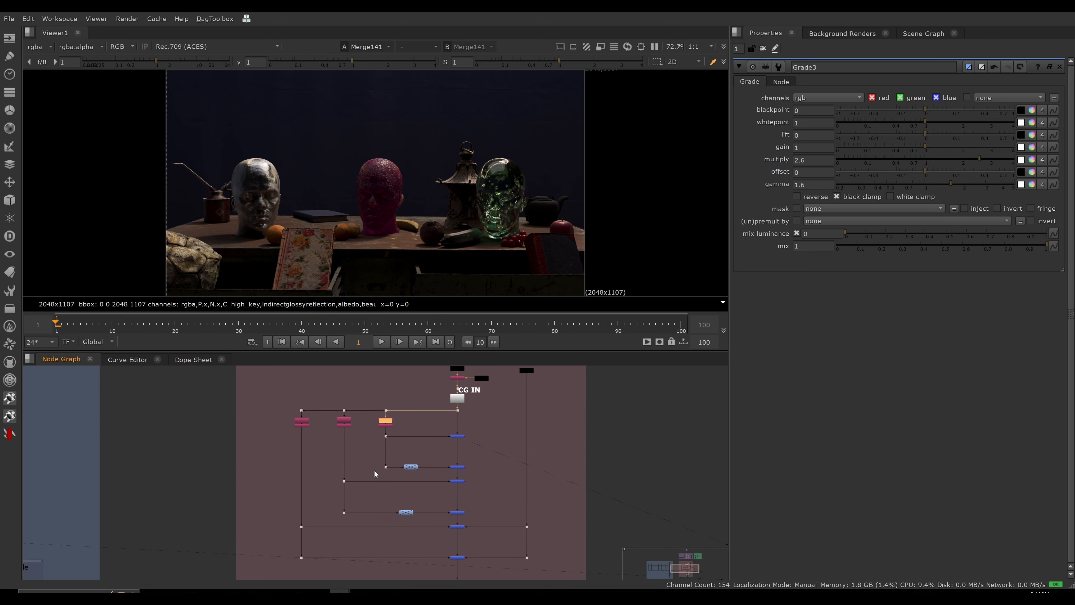
{"action": "left_click_drag", "start_coordinate": [408, 511], "coordinate": [411, 511]}
{"action": "left_click_drag", "start_coordinate": [434, 457], "coordinate": [419, 512]}
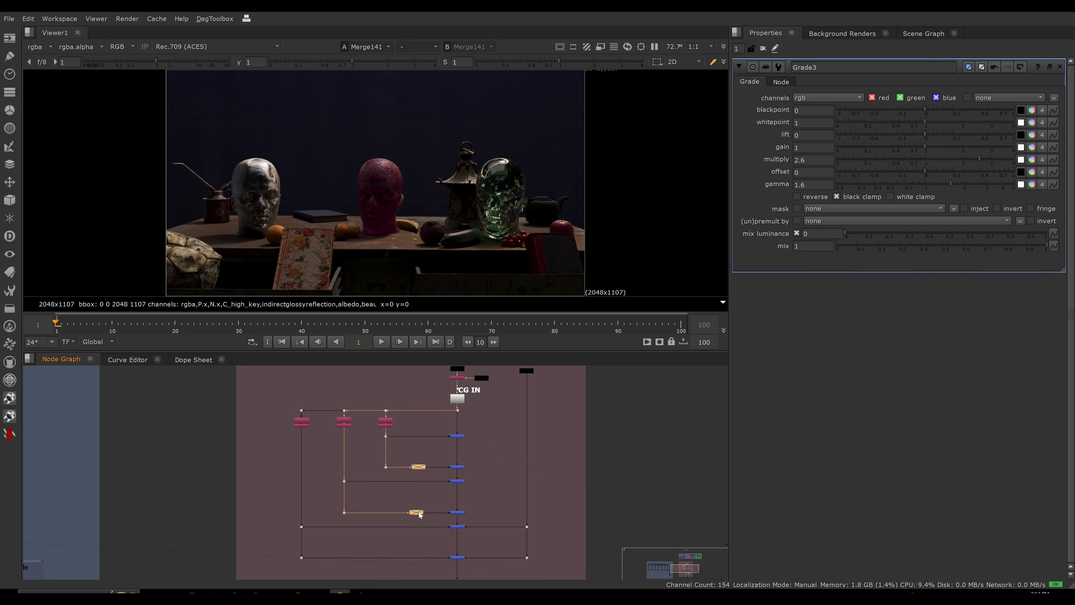
{"action": "left_click", "coordinate": [434, 499]}
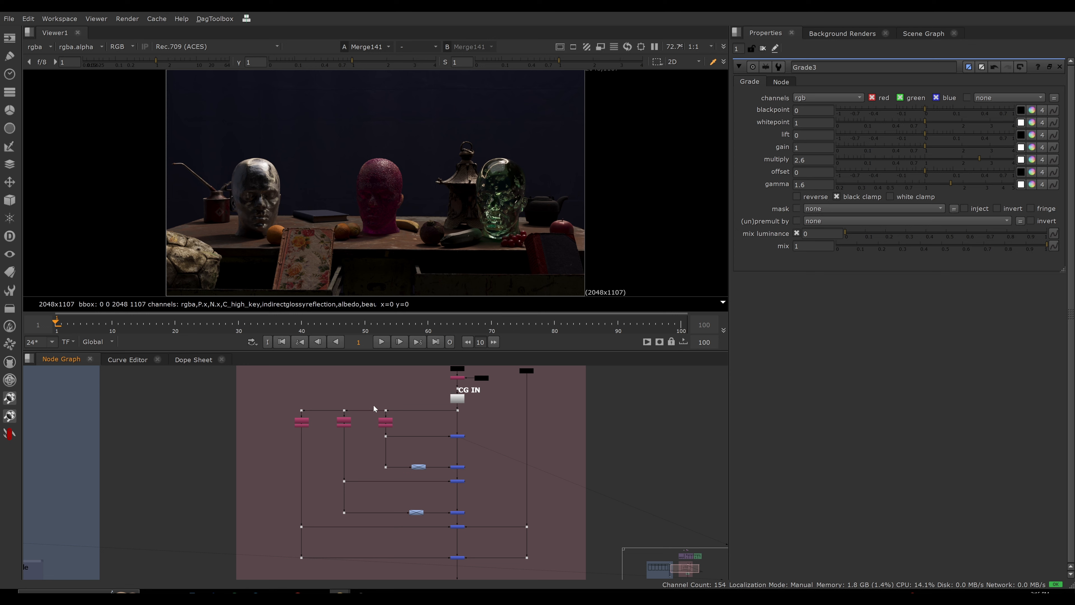
Highlight the C_high_key subtract-and-add branch, followed by all branches of the flawed subtractive setup, to review its structure
{"action": "left_click_drag", "start_coordinate": [372, 404], "coordinate": [474, 470]}
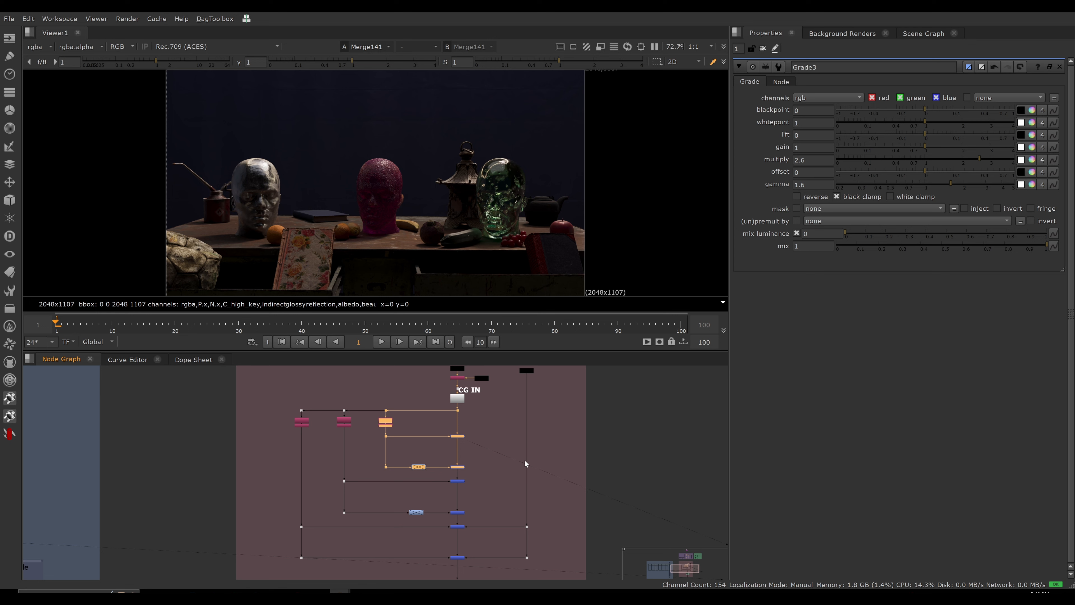
{"action": "left_click", "coordinate": [493, 463]}
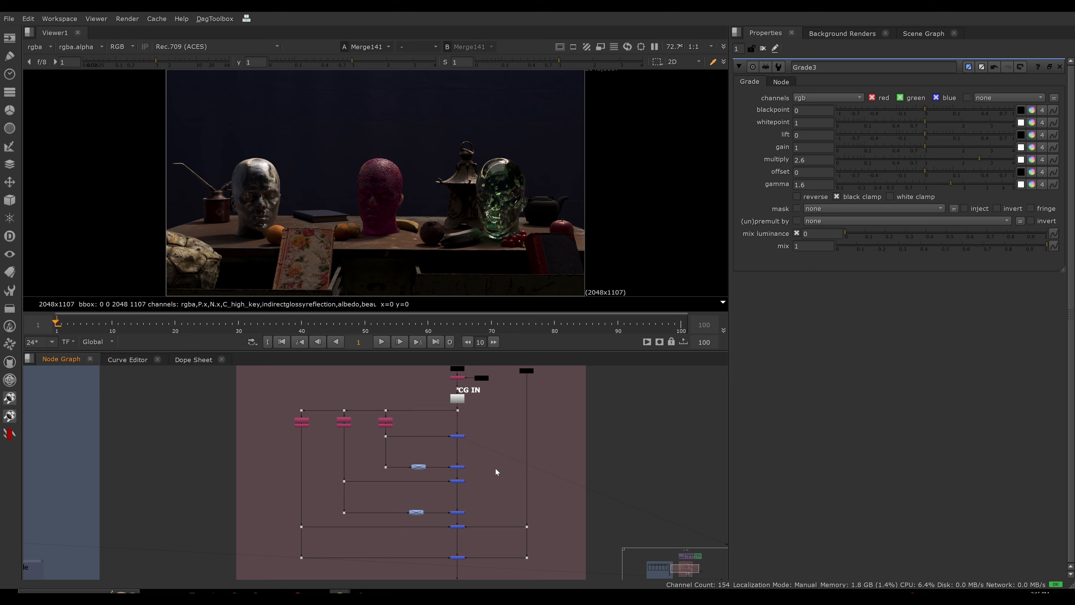
{"action": "left_click_drag", "start_coordinate": [373, 405], "coordinate": [472, 466]}
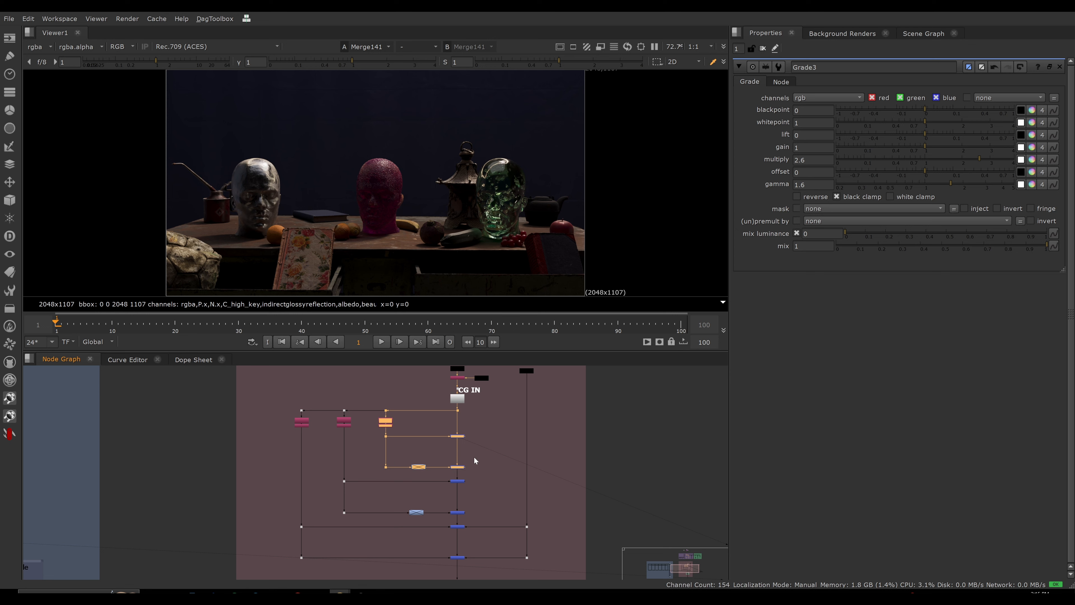
{"action": "left_click", "coordinate": [482, 470]}
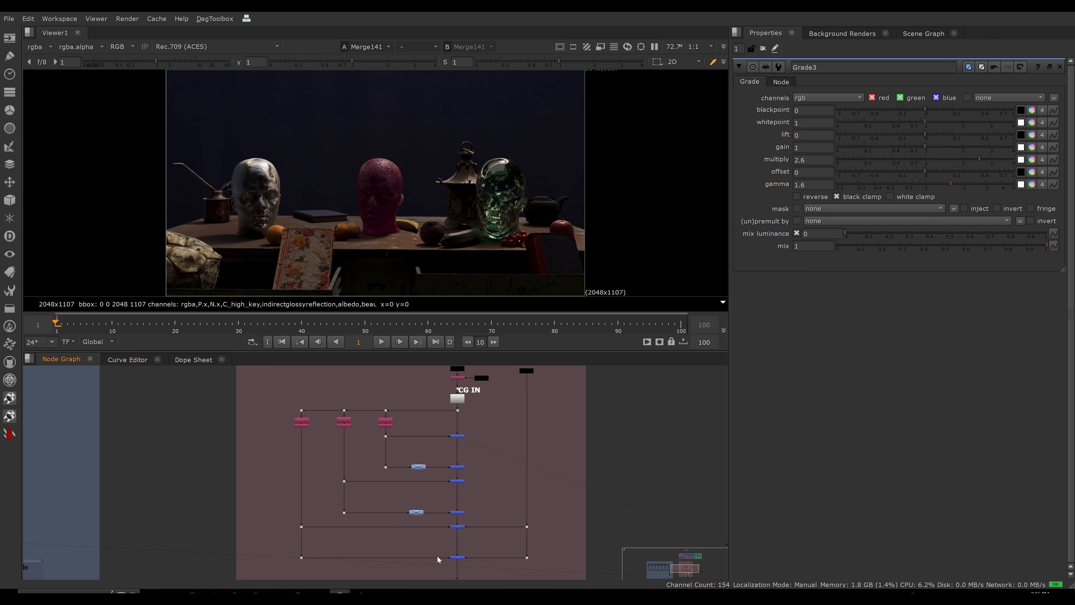
{"action": "left_click_drag", "start_coordinate": [152, 410], "coordinate": [473, 560]}
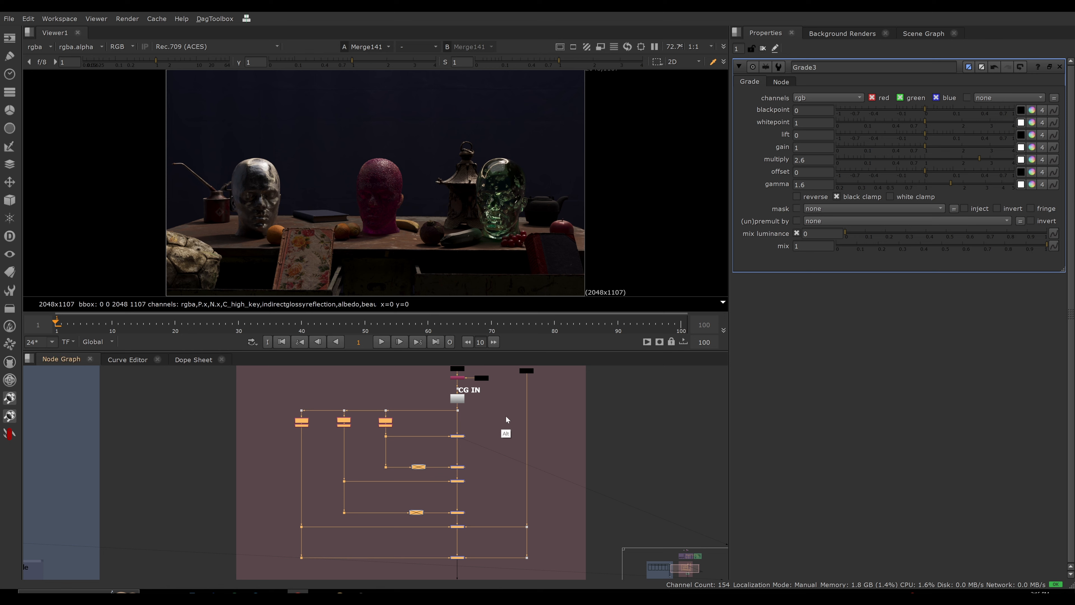
{"action": "middle_click_drag", "start_coordinate": [422, 402], "coordinate": [430, 434]}
{"action": "scroll", "coordinate": [415, 439], "scroll_direction": "down", "scroll_amount": 2}
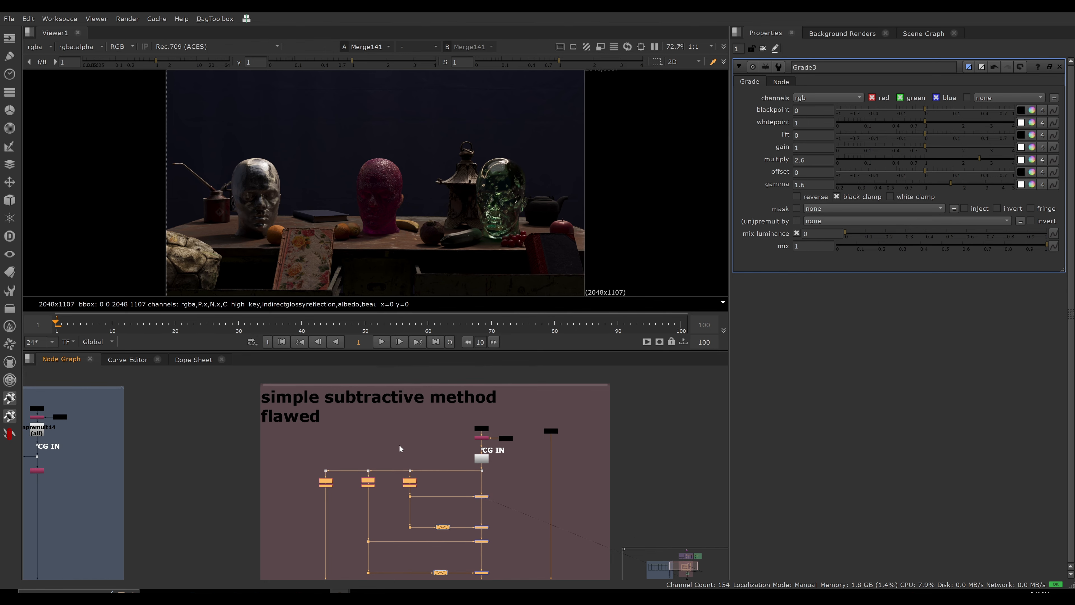
{"action": "left_click", "coordinate": [248, 431]}
Delete the C_high_key and indirectglossyreflection grades from the flawed subtractive setup
{"action": "scroll", "coordinate": [292, 447], "scroll_direction": "down", "scroll_amount": 3}
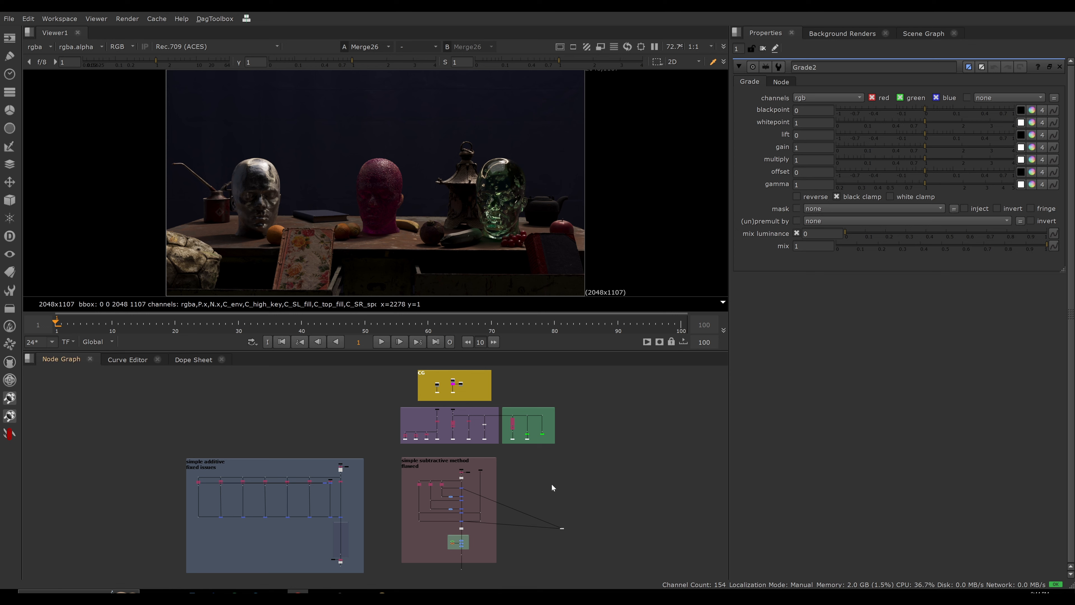
{"action": "middle_click_drag", "start_coordinate": [450, 507], "coordinate": [482, 491], "text": "alt"}
{"action": "mouse_move", "coordinate": [465, 495]}
{"action": "left_mouse_down", "text": "alt"}
{"action": "mouse_move", "coordinate": [481, 456]}
{"action": "mouse_move", "coordinate": [459, 481]}
{"action": "left_mouse_up", "text": "alt"}
{"action": "key", "text": "Delete"}
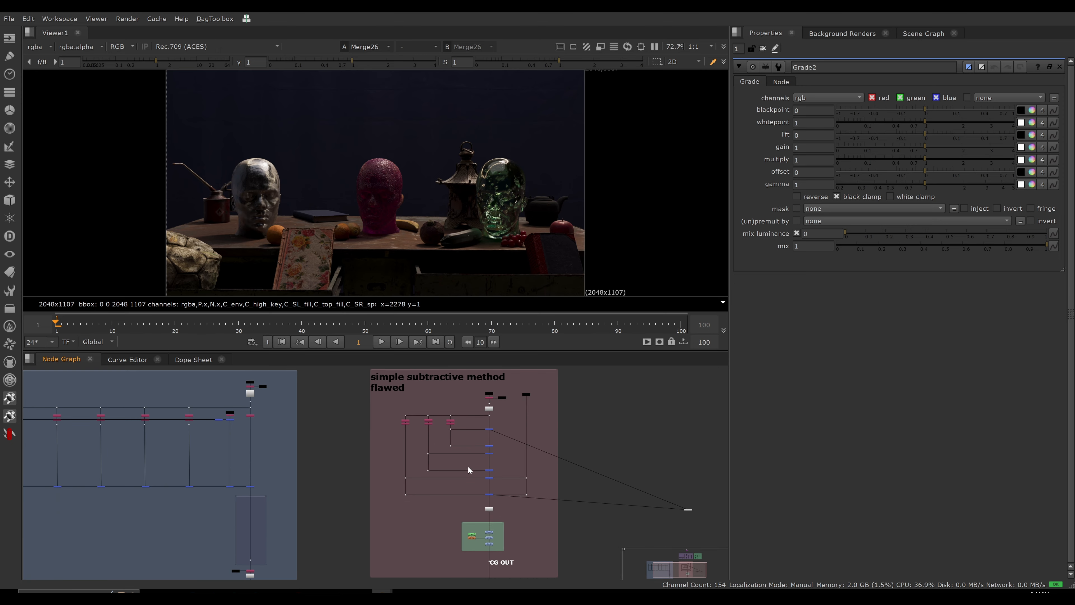
Highlight the subtract-and-add merges of the C_high_key and indirectglossyreflection branches in the flawed subtractive setup
{"action": "middle_click_drag", "start_coordinate": [468, 467], "coordinate": [470, 475], "text": "alt"}
{"action": "left_click_drag", "start_coordinate": [472, 474], "coordinate": [474, 476], "text": "alt"}
{"action": "middle_click_drag", "start_coordinate": [463, 448], "coordinate": [481, 460], "text": "alt"}
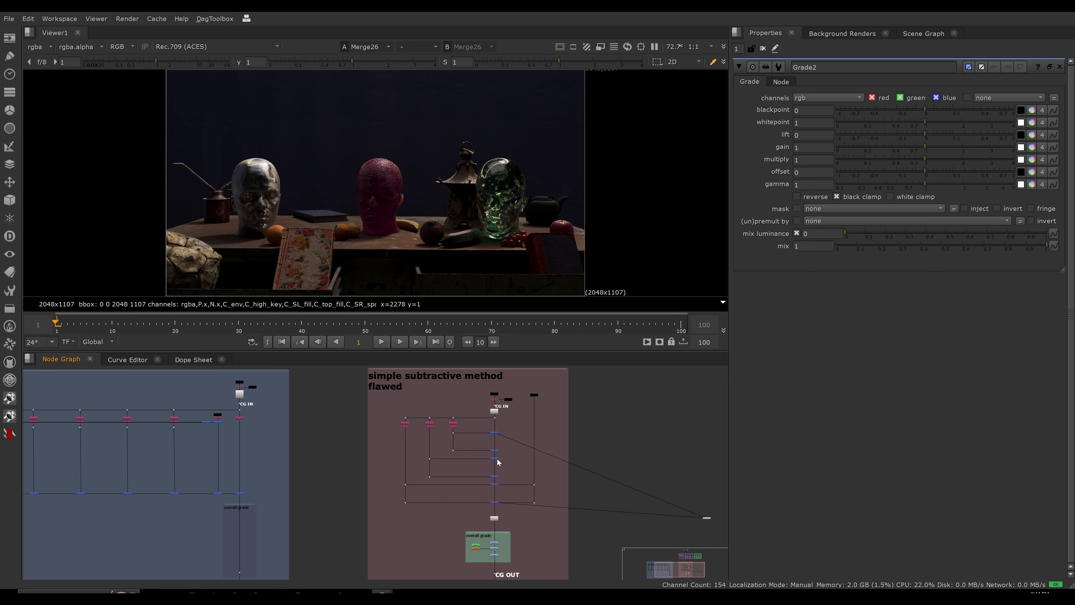
{"action": "left_click_drag", "start_coordinate": [486, 446], "coordinate": [501, 453]}
{"action": "left_click_drag", "start_coordinate": [445, 420], "coordinate": [483, 481]}
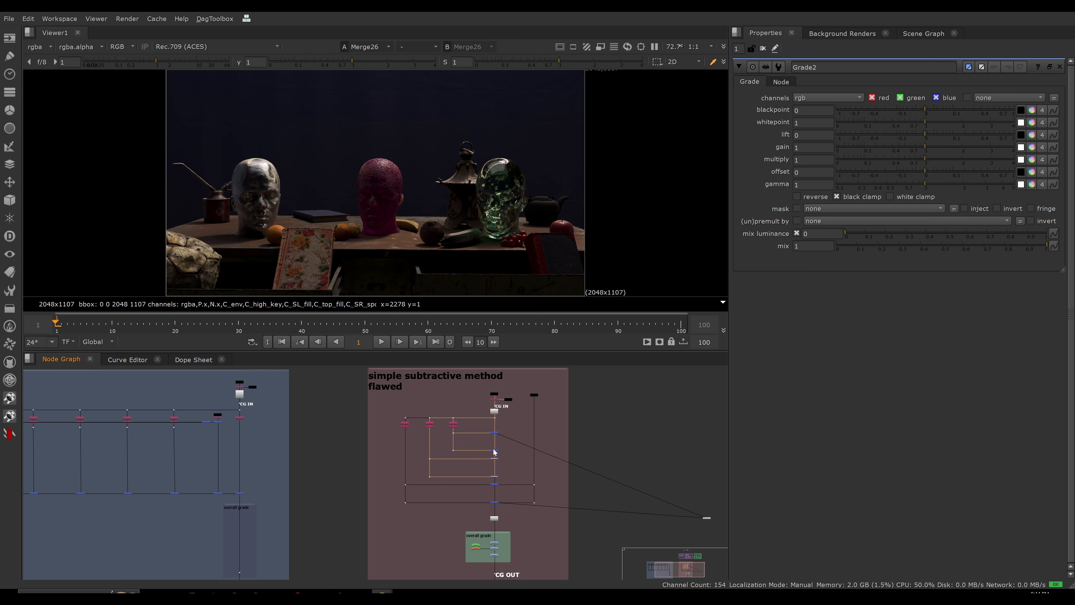
{"action": "left_click_drag", "start_coordinate": [480, 441], "coordinate": [504, 478]}
{"action": "middle_click_drag", "start_coordinate": [492, 471], "coordinate": [492, 467]}
{"action": "scroll", "coordinate": [492, 468], "scroll_direction": "up", "scroll_amount": 2}
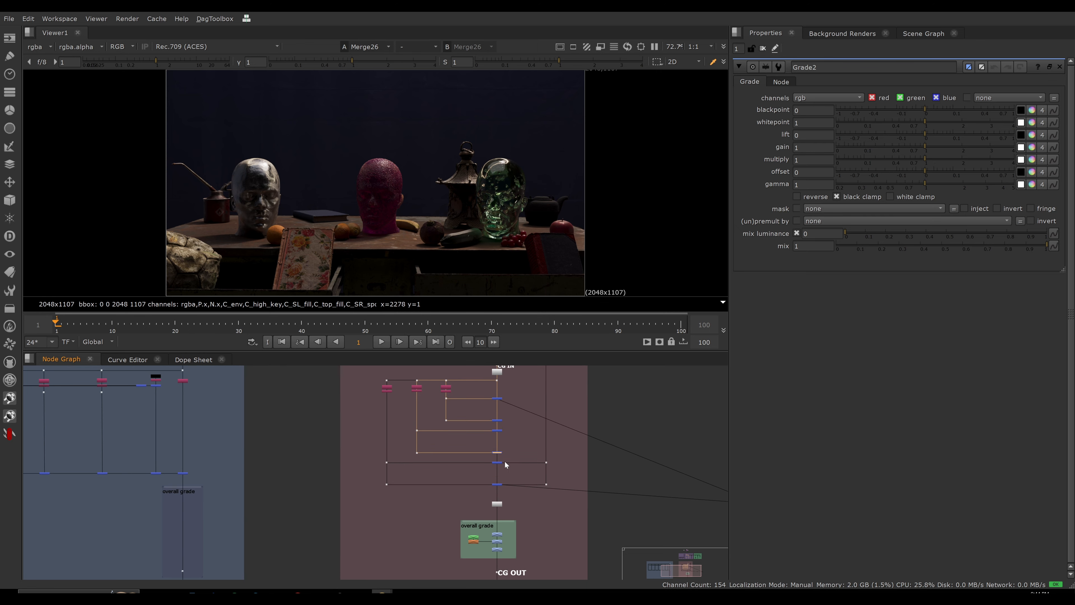
Highlight the outermost branch's masked subtract and add merges, along with the mask connection they share
{"action": "left_click_drag", "start_coordinate": [477, 472], "coordinate": [510, 491]}
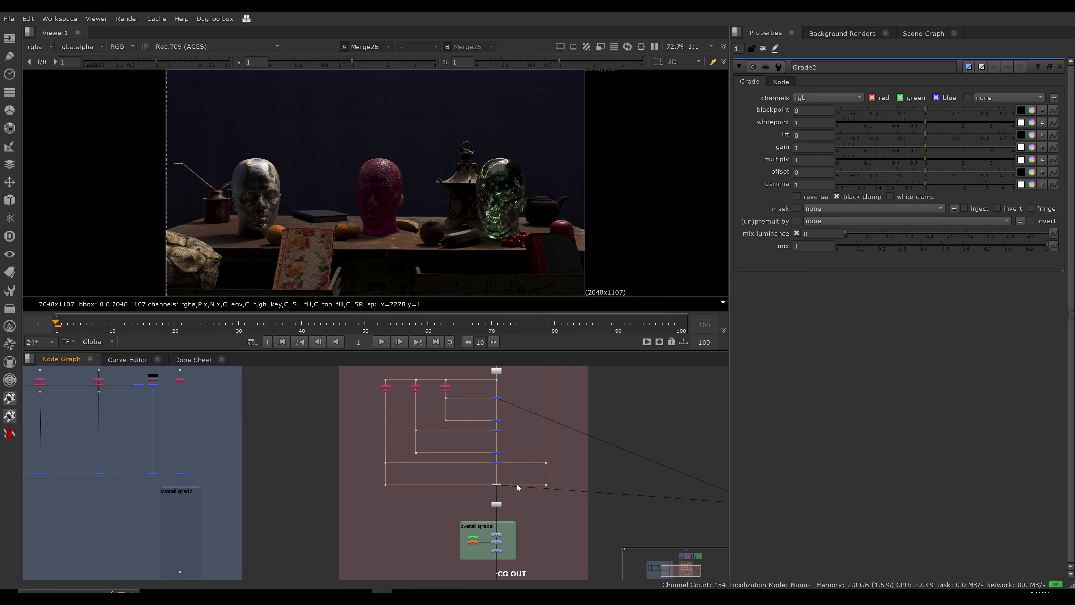
{"action": "scroll", "coordinate": [502, 466], "scroll_direction": "down", "scroll_amount": 1}
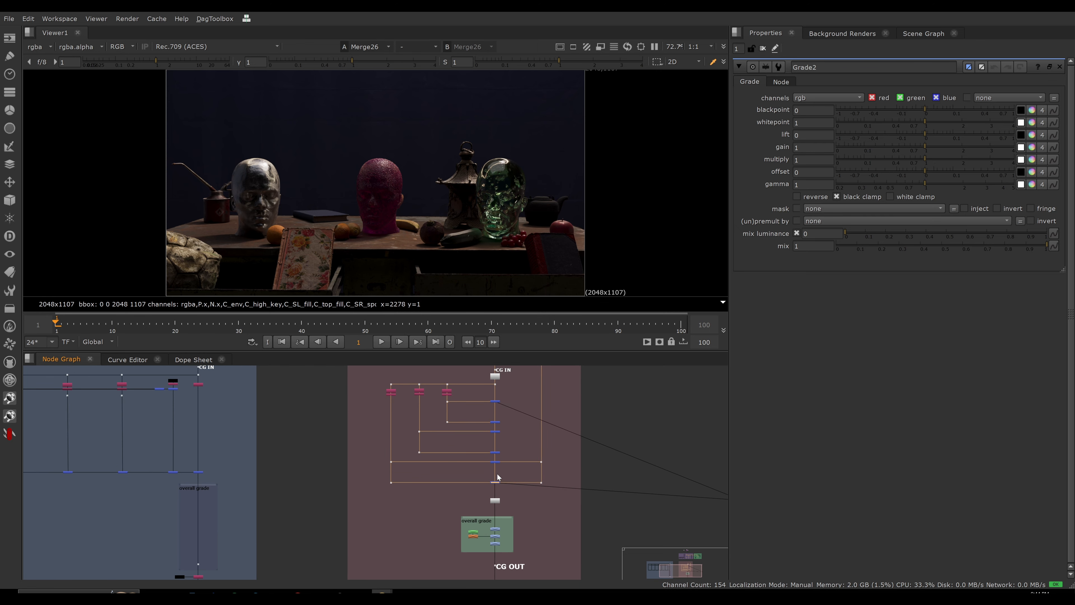
{"action": "left_click_drag", "start_coordinate": [553, 456], "coordinate": [488, 490]}
{"action": "left_click_drag", "start_coordinate": [566, 453], "coordinate": [528, 490]}
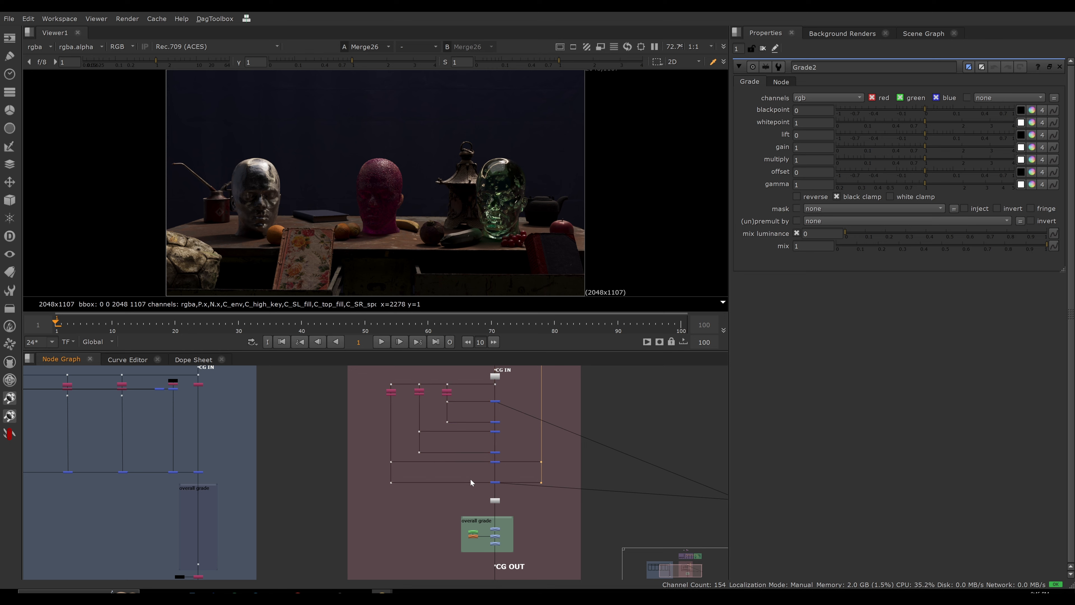
{"action": "left_click", "coordinate": [510, 491]}
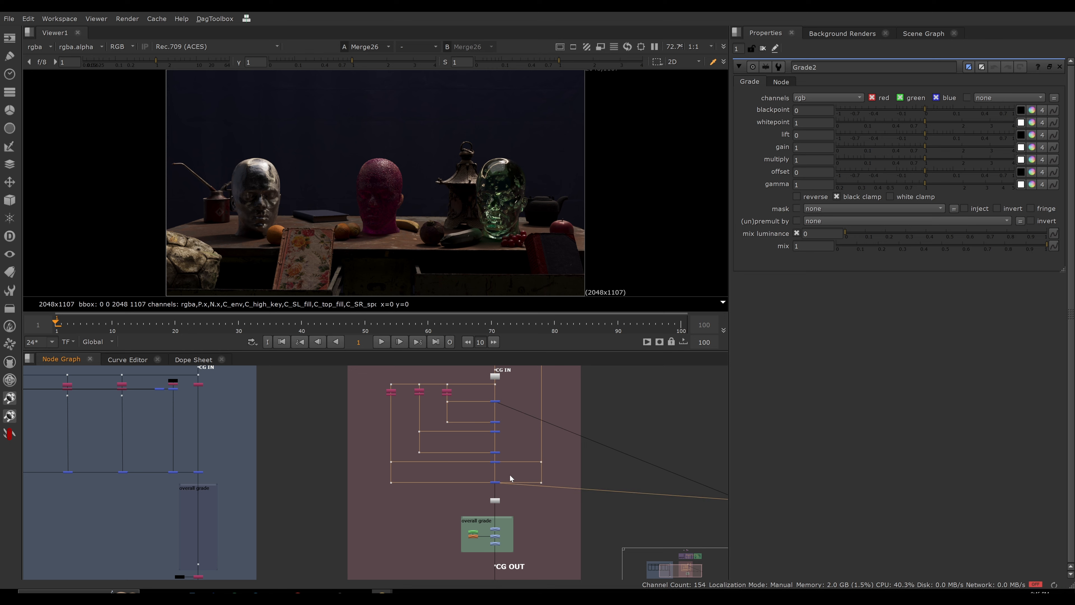
View the outermost branch's diffuse AOV on its own and inspect the shuffle that extracts it
{"action": "middle_click_drag", "start_coordinate": [480, 466], "coordinate": [495, 473]}
{"action": "left_click", "coordinate": [406, 469], "text": "ctrl+shift"}
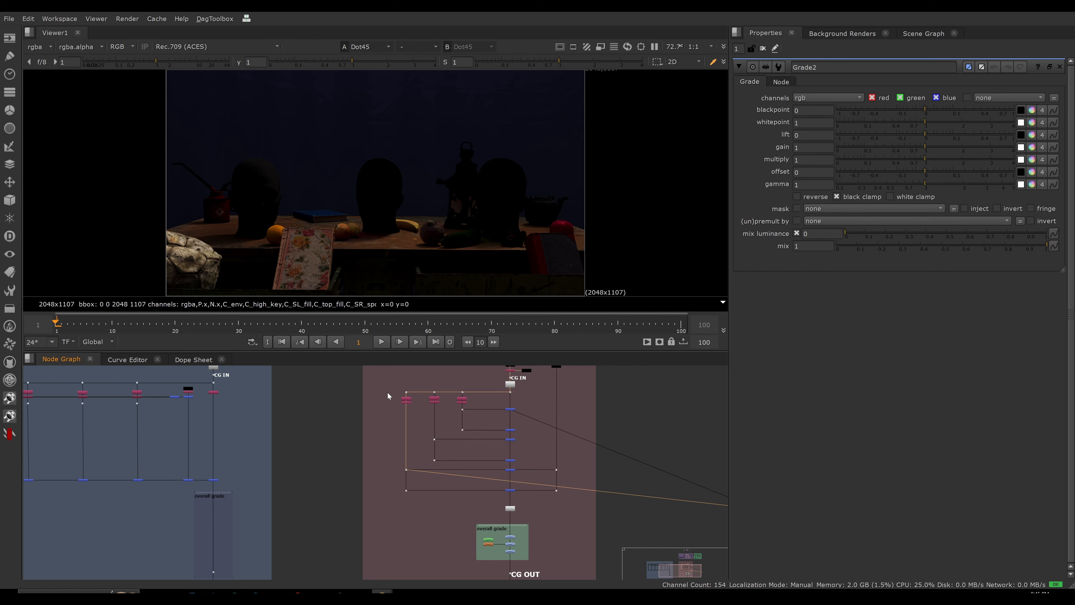
{"action": "scroll", "coordinate": [402, 398], "scroll_direction": "up", "scroll_amount": 6}
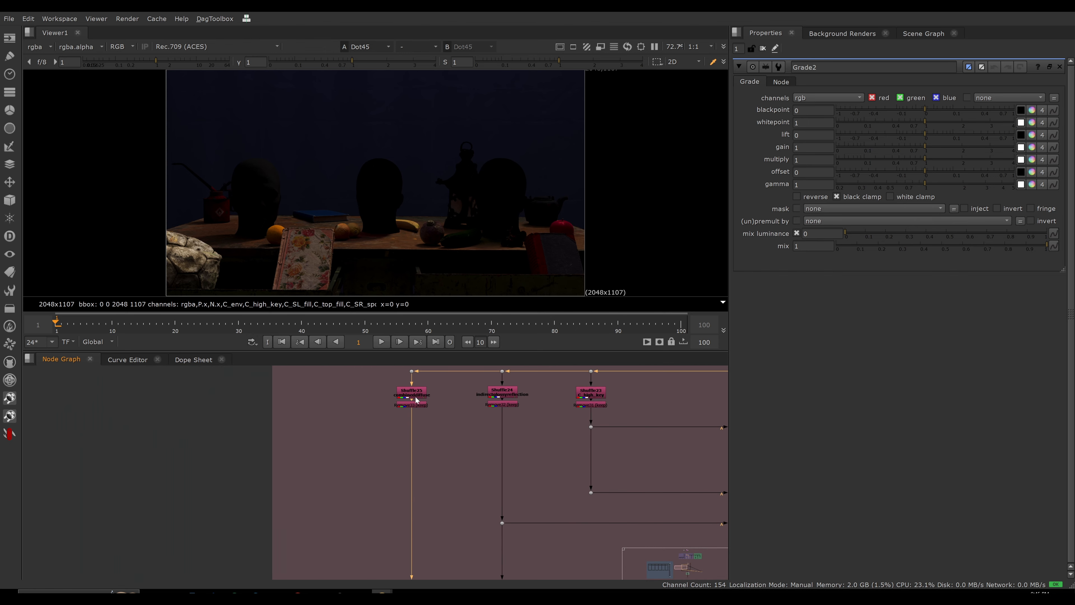
{"action": "scroll", "coordinate": [410, 399], "scroll_direction": "down", "scroll_amount": 5}
{"action": "middle_click_drag", "start_coordinate": [529, 478], "coordinate": [470, 447]}
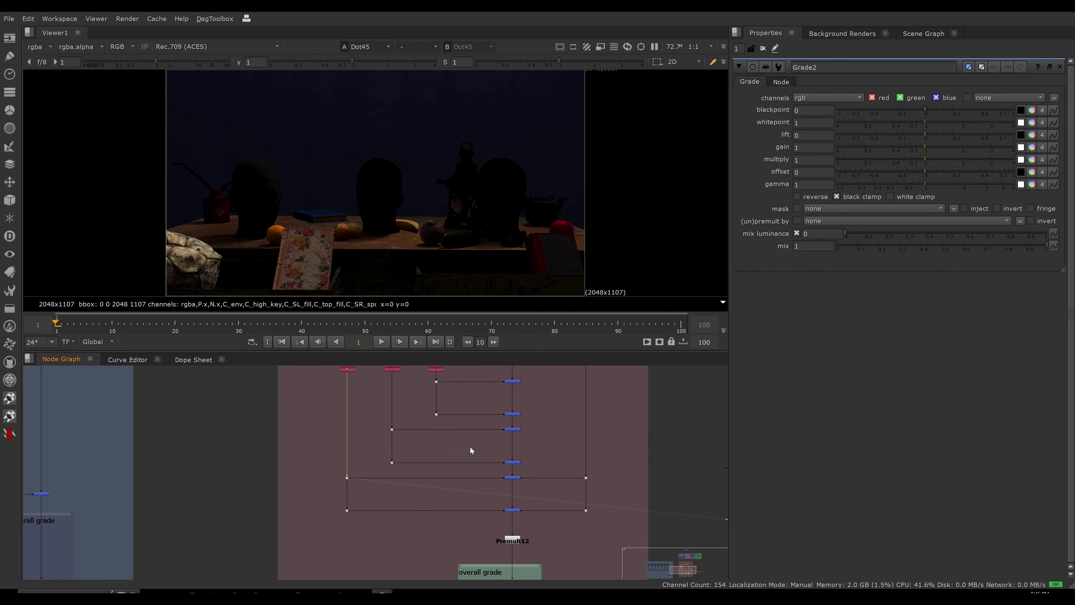
Compare the viewer output before and after the masked diffuse subtraction, viewing Merge21, Merge25 and the isolated diffuse AOV
{"action": "scroll", "coordinate": [523, 456], "scroll_direction": "up", "scroll_amount": 3}
{"action": "left_click_drag", "start_coordinate": [549, 449], "coordinate": [492, 470]}
{"action": "key", "text": "1"}
{"action": "left_click", "coordinate": [492, 469]}
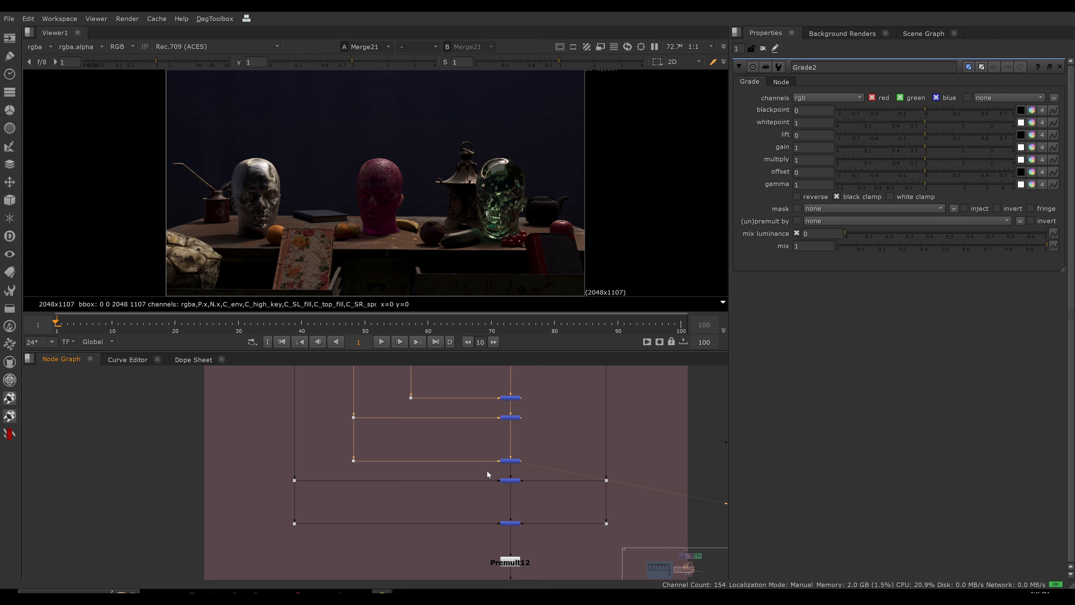
{"action": "left_click_drag", "start_coordinate": [487, 469], "coordinate": [538, 488]}
{"action": "key", "text": "1"}
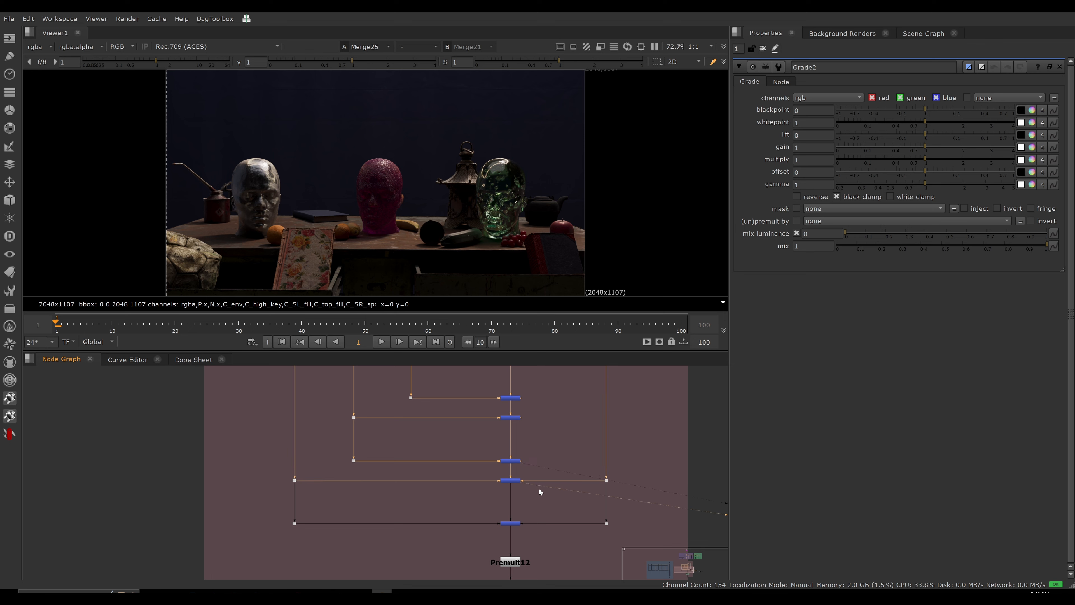
{"action": "left_click", "coordinate": [294, 480]}
{"action": "key", "text": "1"}
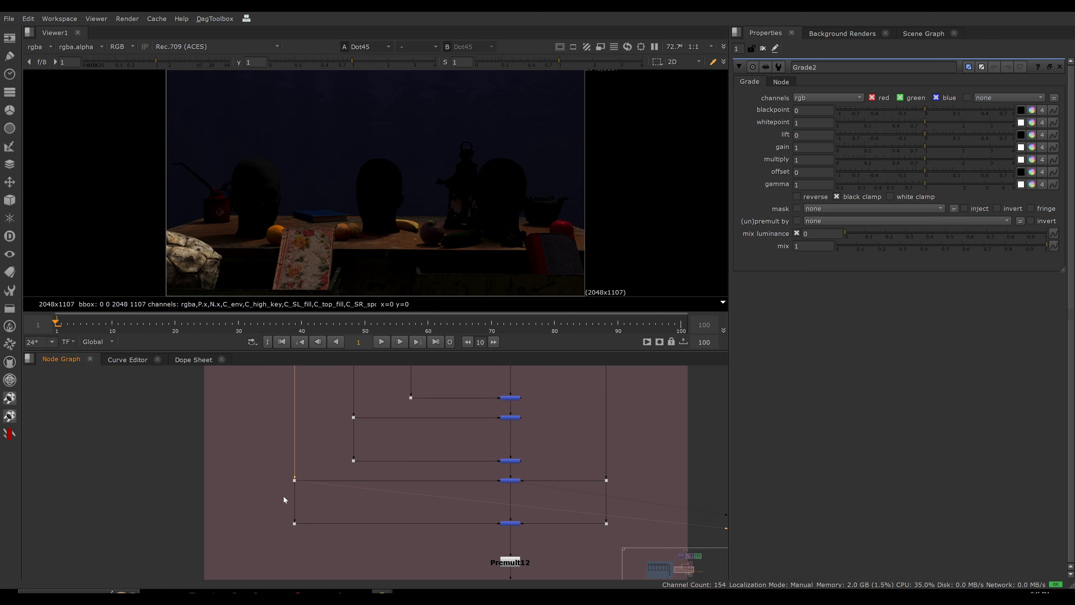
{"action": "key", "text": "1"}
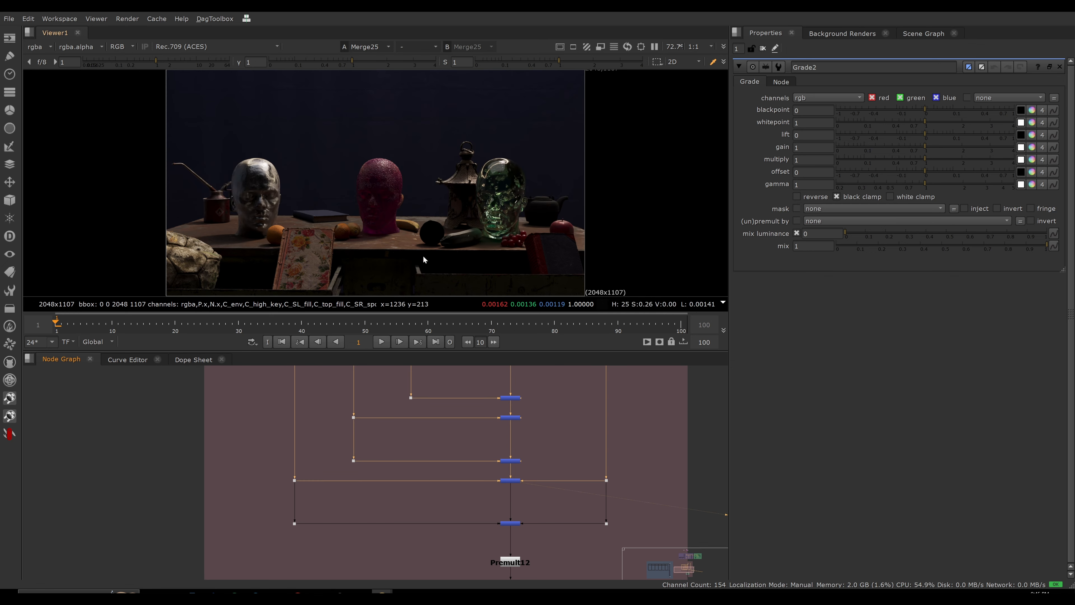
View the result of the plus merge that adds the masked diffuse AOV back, and highlight that merge
{"action": "scroll", "coordinate": [525, 486], "scroll_direction": "up", "scroll_amount": 3}
{"action": "middle_click_drag", "start_coordinate": [531, 500], "coordinate": [470, 432]}
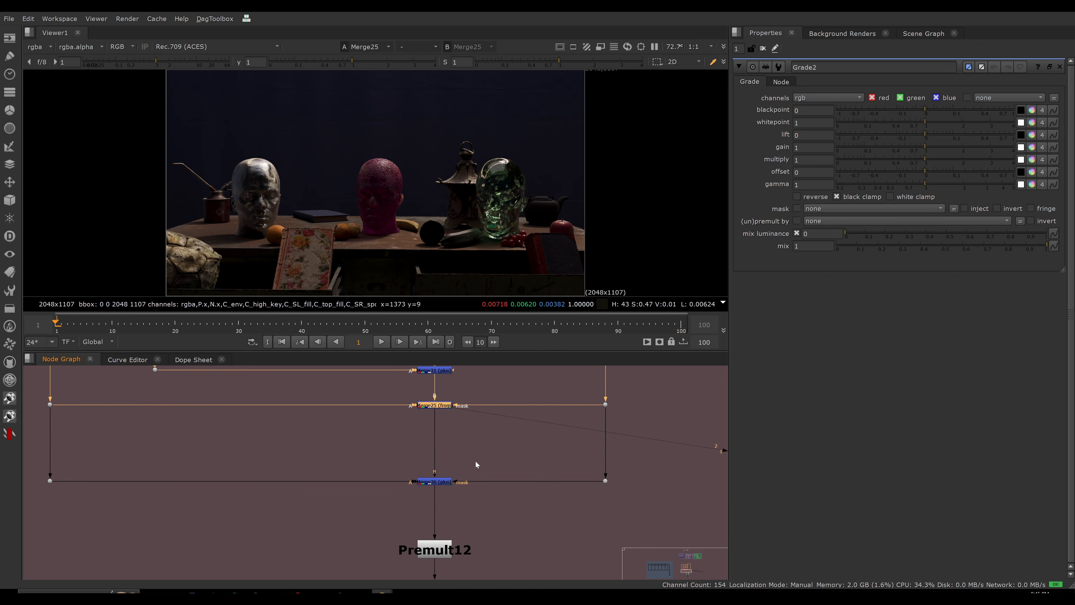
{"action": "left_click_drag", "start_coordinate": [483, 461], "coordinate": [402, 498]}
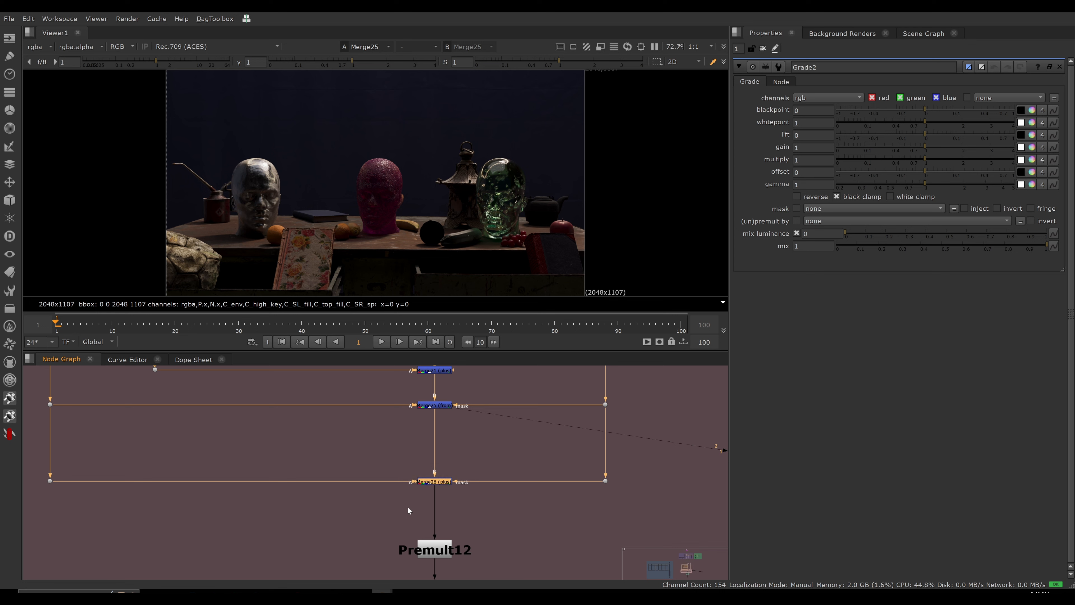
{"action": "key", "text": "1"}
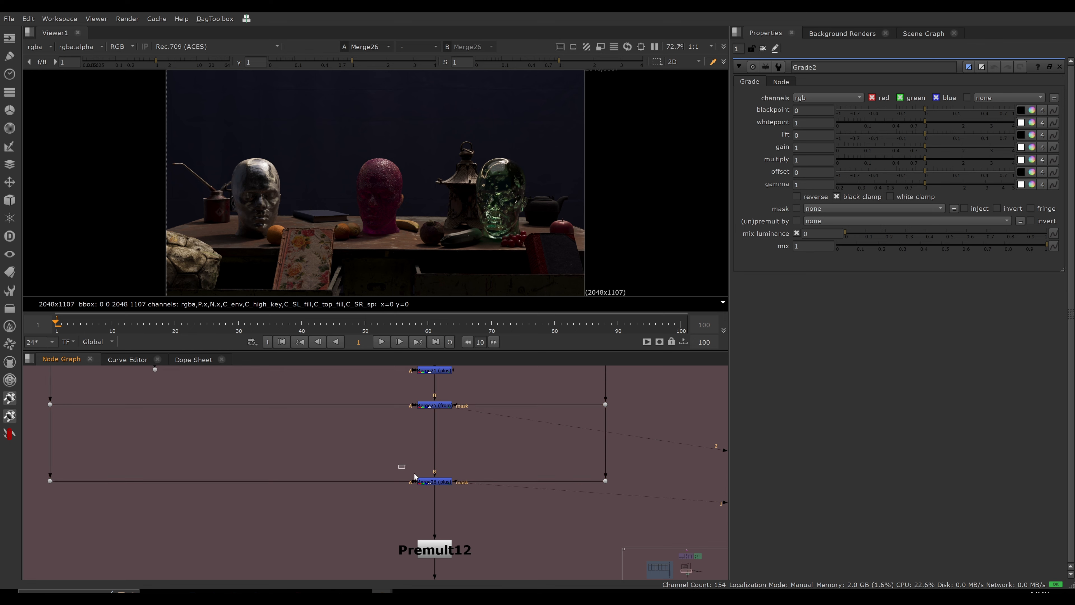
{"action": "left_click_drag", "start_coordinate": [398, 464], "coordinate": [463, 496]}
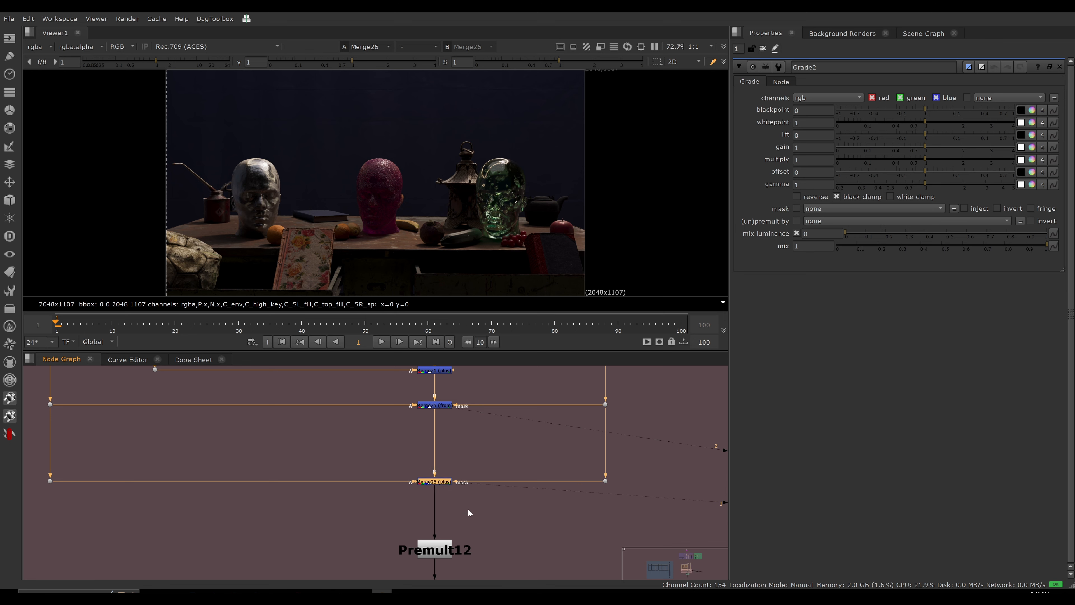
Highlight the whole column of subtract and add merges in the flawed setup, and clear the selection
{"action": "scroll", "coordinate": [491, 498], "scroll_direction": "down", "scroll_amount": 2}
{"action": "mouse_move", "coordinate": [484, 505]}
{"action": "middle_mouse_down"}
{"action": "mouse_move", "coordinate": [480, 497]}
{"action": "mouse_move", "coordinate": [489, 519]}
{"action": "middle_mouse_up"}
{"action": "scroll", "coordinate": [455, 473], "scroll_direction": "up", "scroll_amount": 2}
{"action": "middle_click_drag", "start_coordinate": [472, 464], "coordinate": [502, 470]}
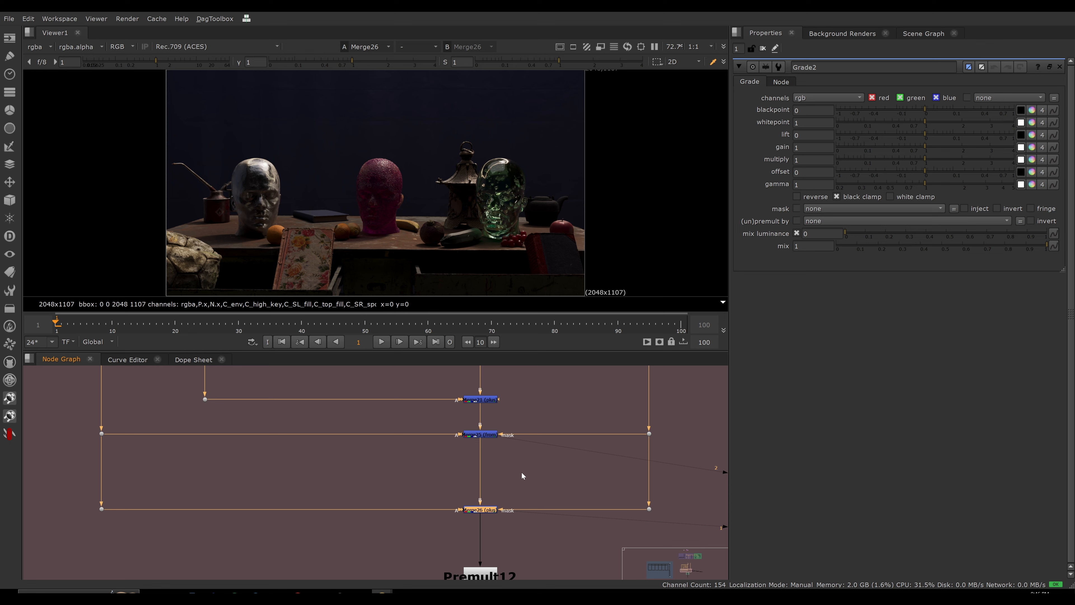
{"action": "middle_click_drag", "start_coordinate": [511, 467], "coordinate": [522, 467]}
{"action": "scroll", "coordinate": [522, 461], "scroll_direction": "down", "scroll_amount": 5}
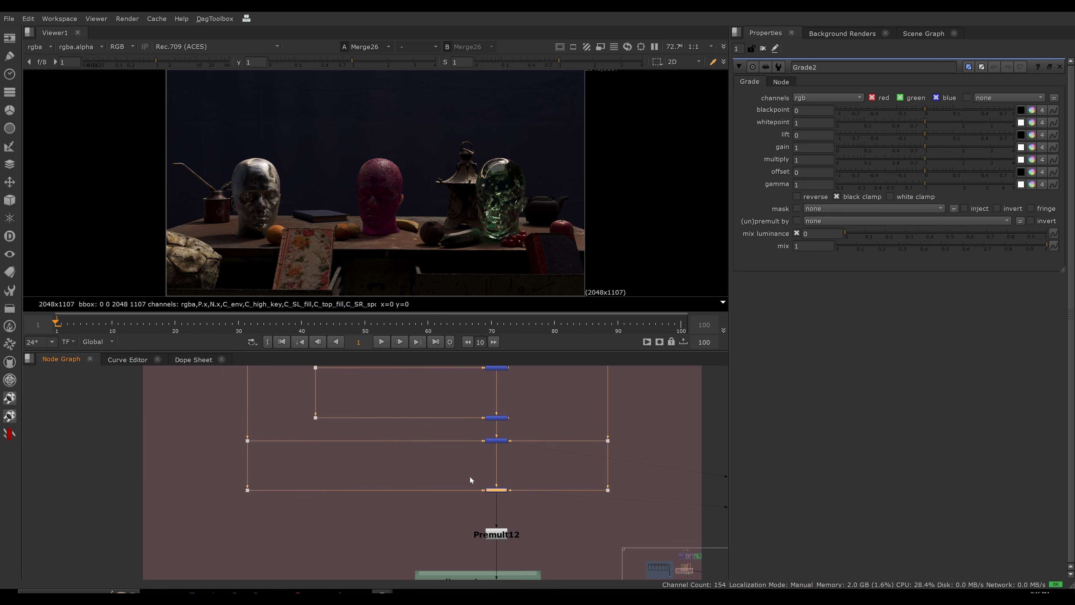
{"action": "left_click_drag", "start_coordinate": [477, 381], "coordinate": [511, 510]}
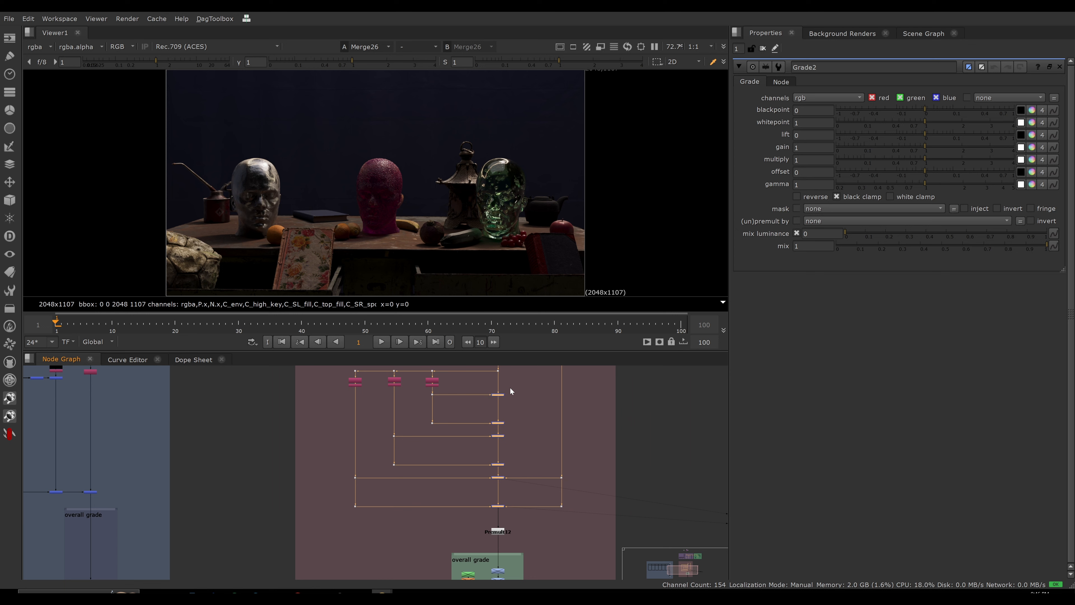
{"action": "left_click_drag", "start_coordinate": [516, 386], "coordinate": [491, 514]}
{"action": "left_click", "coordinate": [527, 459]}
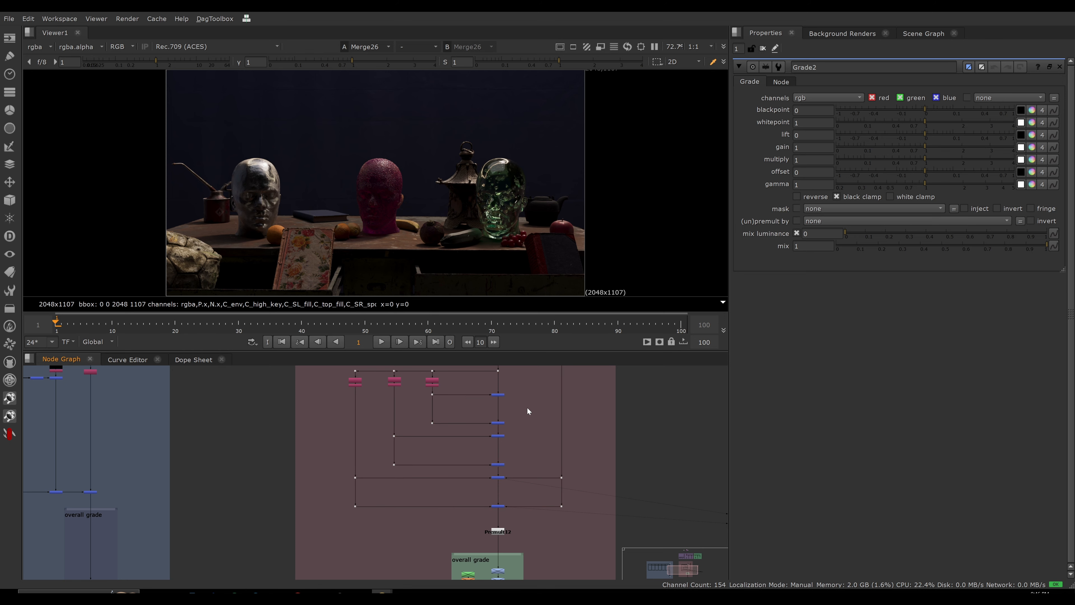
Add a Grade between the diffuse AOV and its final plus merge, set multiply to 2.75, and disable it
{"action": "scroll", "coordinate": [508, 491], "scroll_direction": "up", "scroll_amount": 5}
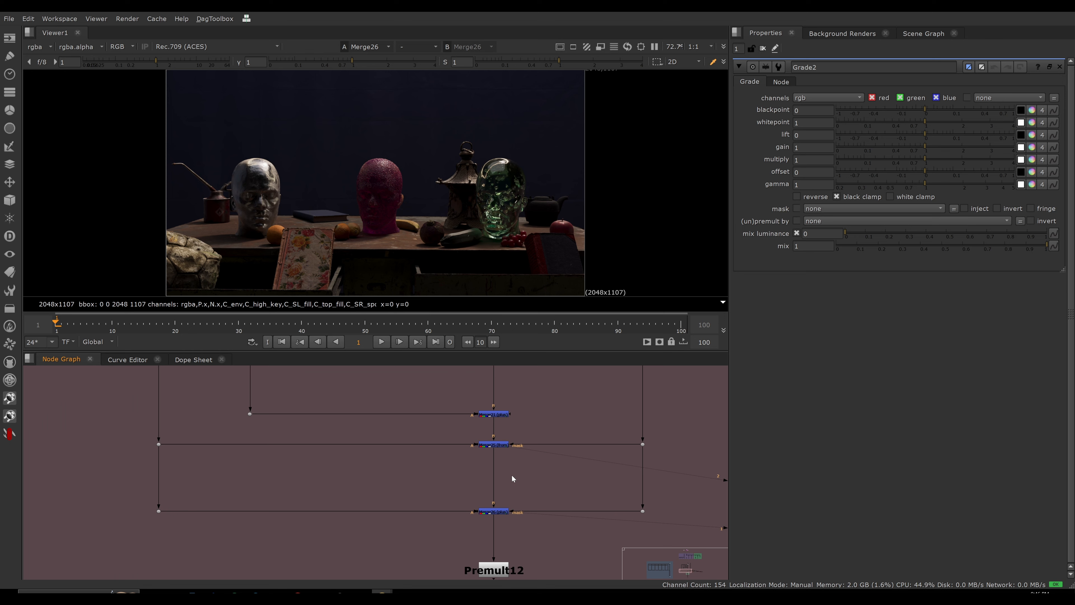
{"action": "scroll", "coordinate": [511, 474], "scroll_direction": "down", "scroll_amount": 3}
{"action": "scroll", "coordinate": [479, 467], "scroll_direction": "down", "scroll_amount": 5}
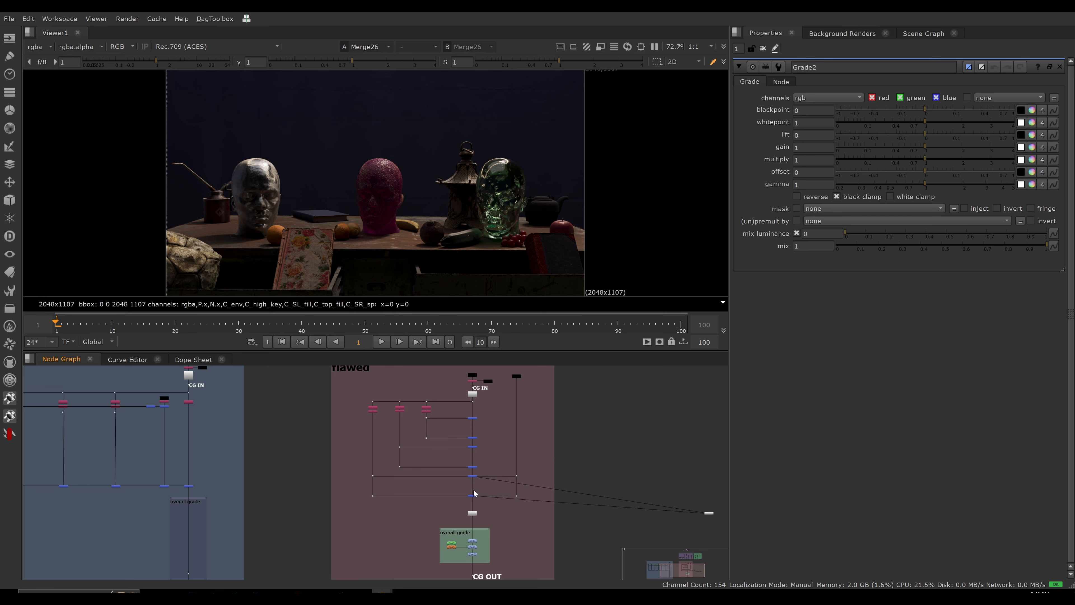
{"action": "scroll", "coordinate": [474, 493], "scroll_direction": "up", "scroll_amount": 8}
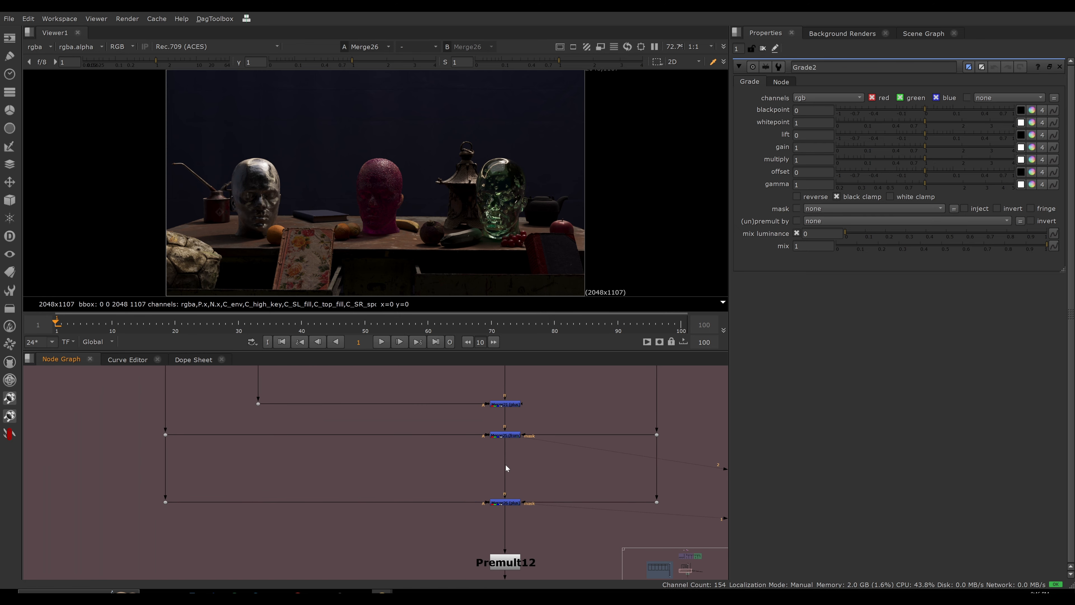
{"action": "scroll", "coordinate": [506, 467], "scroll_direction": "up", "scroll_amount": 2}
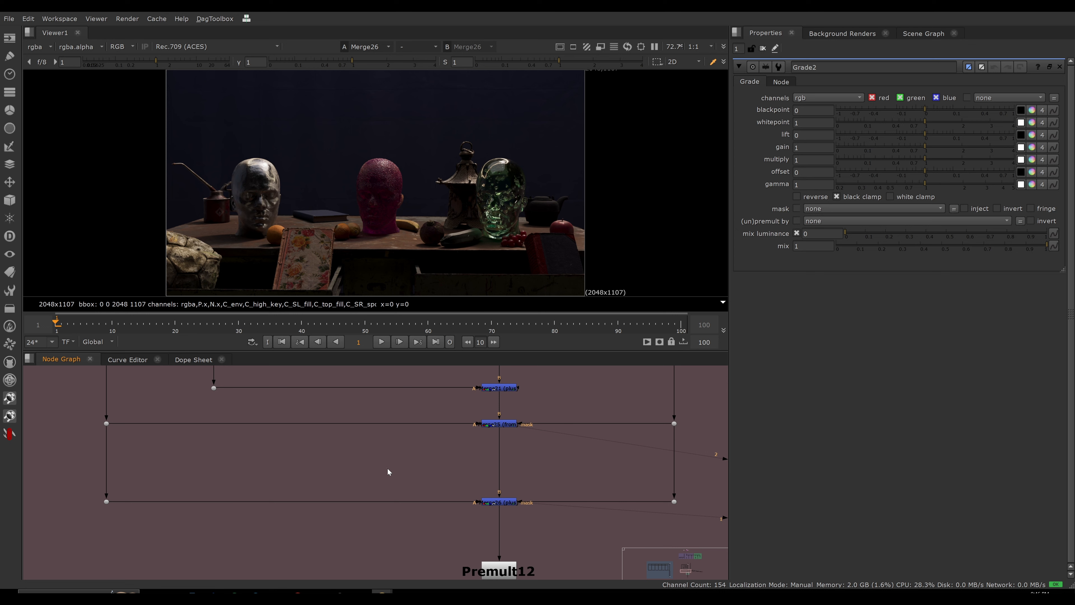
{"action": "key", "text": "g"}
{"action": "left_click_drag", "start_coordinate": [389, 468], "coordinate": [365, 503]}
{"action": "left_click_drag", "start_coordinate": [929, 165], "coordinate": [981, 159]}
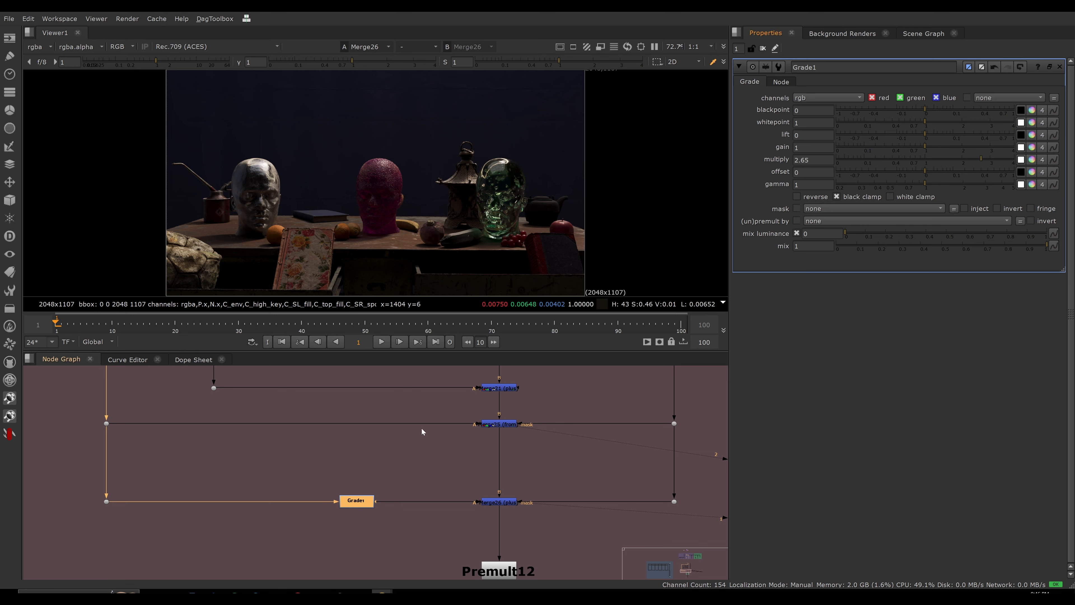
{"action": "left_click_drag", "start_coordinate": [354, 506], "coordinate": [349, 506]}
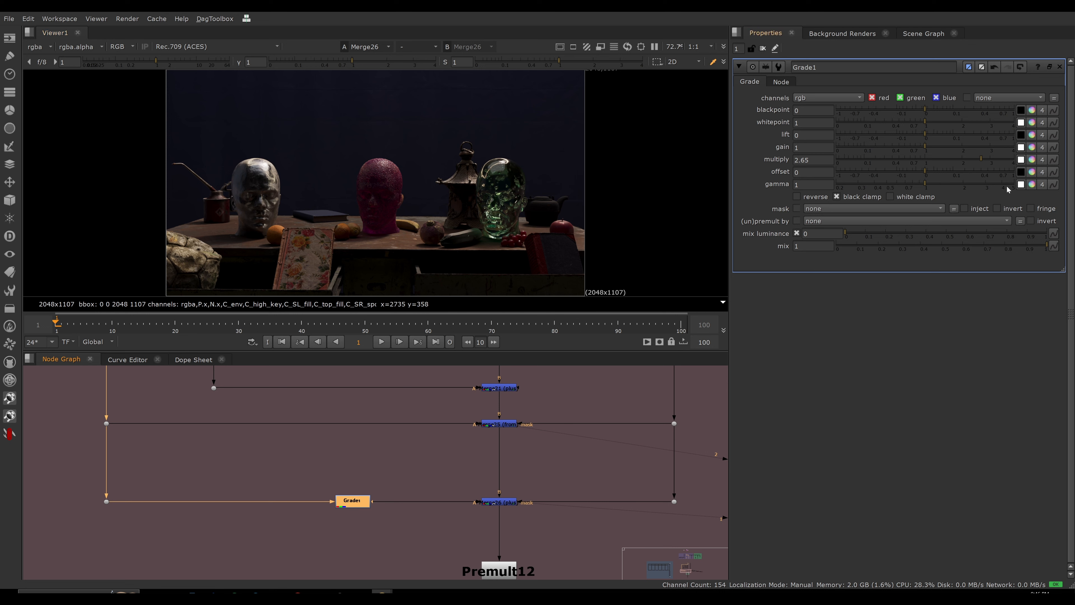
{"action": "left_click", "coordinate": [983, 163]}
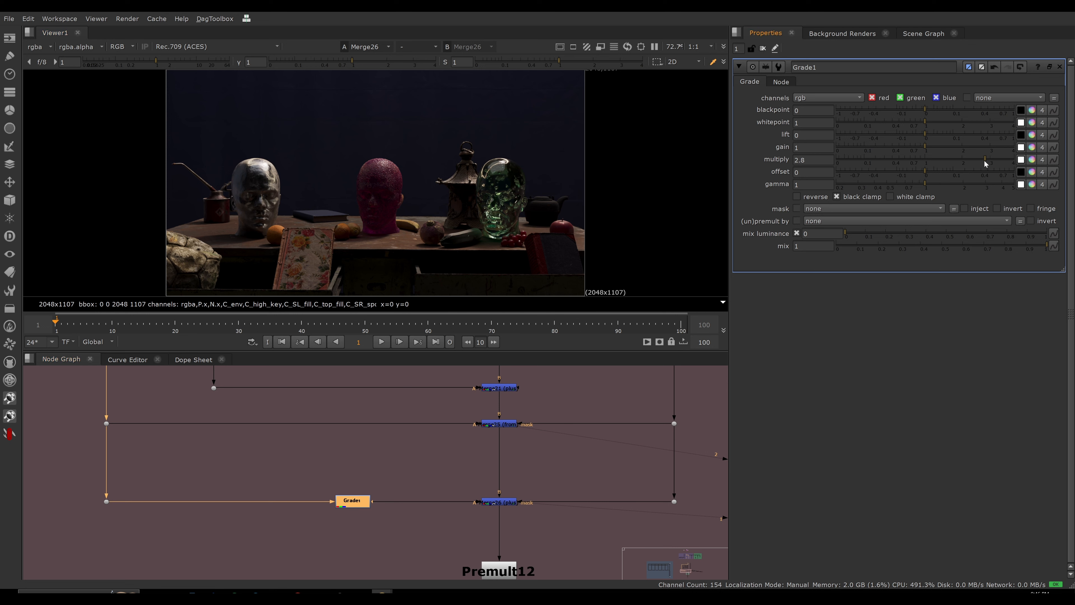
{"action": "key", "text": "d"}
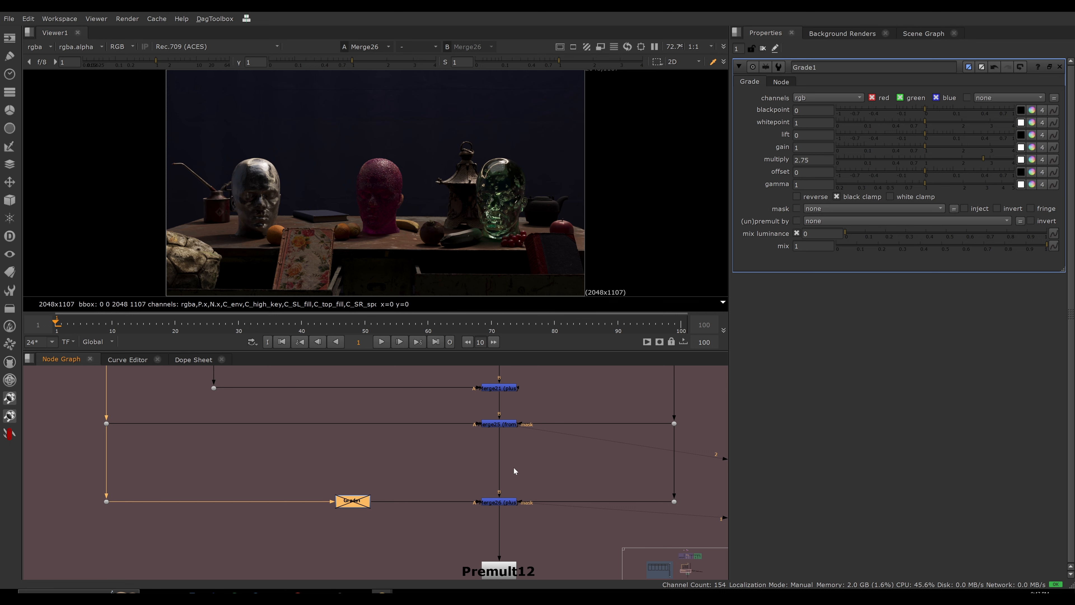
Disconnect the mask inputs of Merge25 and Merge26, and inspect the now unmasked subtract-and-add pair
{"action": "scroll", "coordinate": [512, 464], "scroll_direction": "down", "scroll_amount": 2}
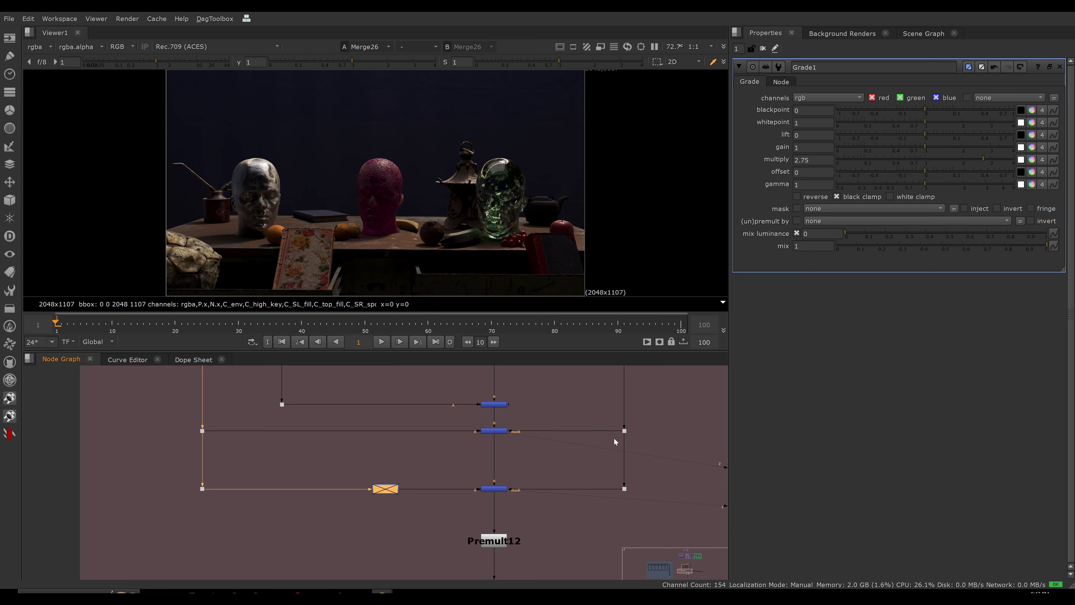
{"action": "left_click_drag", "start_coordinate": [618, 430], "coordinate": [601, 512]}
{"action": "left_click_drag", "start_coordinate": [545, 471], "coordinate": [479, 508]}
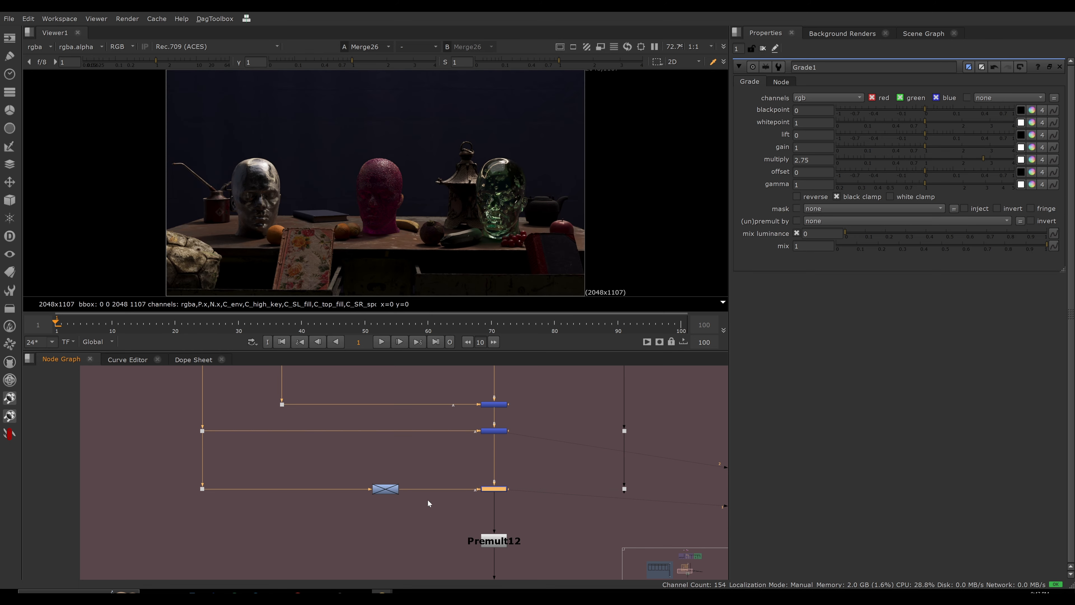
{"action": "scroll", "coordinate": [521, 440], "scroll_direction": "up", "scroll_amount": 3}
{"action": "scroll", "coordinate": [482, 441], "scroll_direction": "down", "scroll_amount": 1}
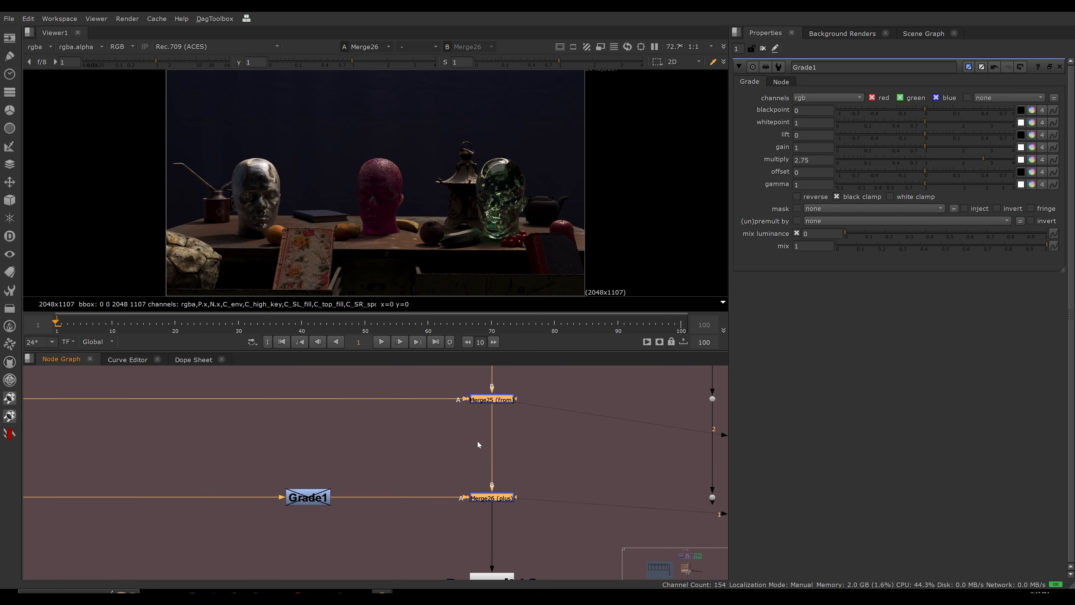
{"action": "scroll", "coordinate": [431, 498], "scroll_direction": "down", "scroll_amount": 2}
{"action": "left_click", "coordinate": [417, 486]}
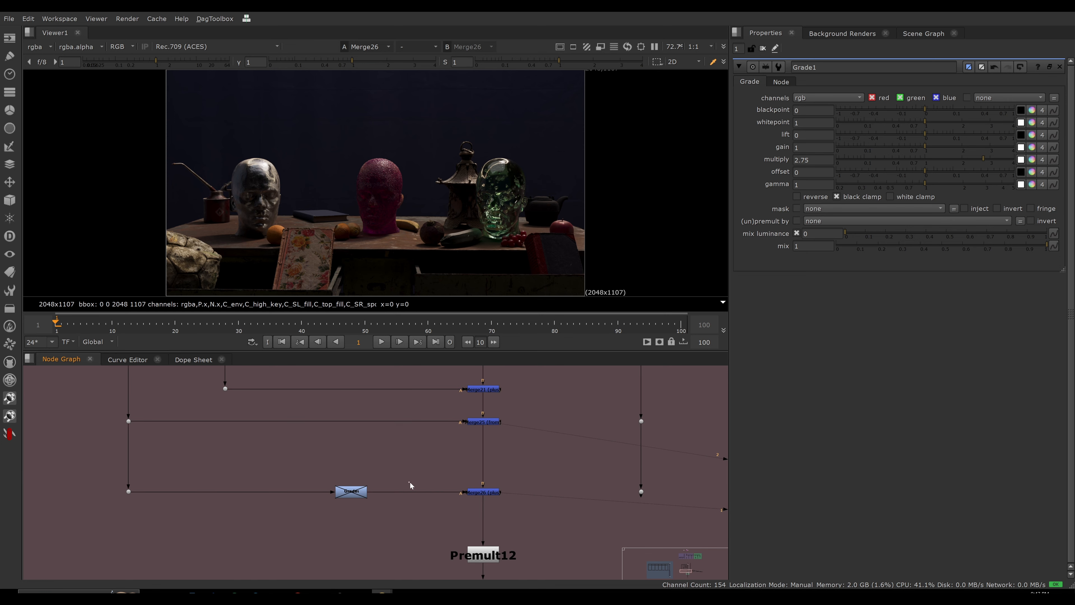
Connect the diffuse grade's mask input to the turnip matte line, and trace it back to the crypto_object source
{"action": "left_click_drag", "start_coordinate": [353, 490], "coordinate": [641, 421]}
{"action": "scroll", "coordinate": [467, 433], "scroll_direction": "down", "scroll_amount": 8}
{"action": "middle_click_drag", "start_coordinate": [504, 372], "coordinate": [426, 500]}
{"action": "scroll", "coordinate": [503, 428], "scroll_direction": "up", "scroll_amount": 4}
{"action": "left_click", "coordinate": [483, 469]}
{"action": "scroll", "coordinate": [502, 474], "scroll_direction": "down", "scroll_amount": 4}
{"action": "scroll", "coordinate": [555, 408], "scroll_direction": "up", "scroll_amount": 6}
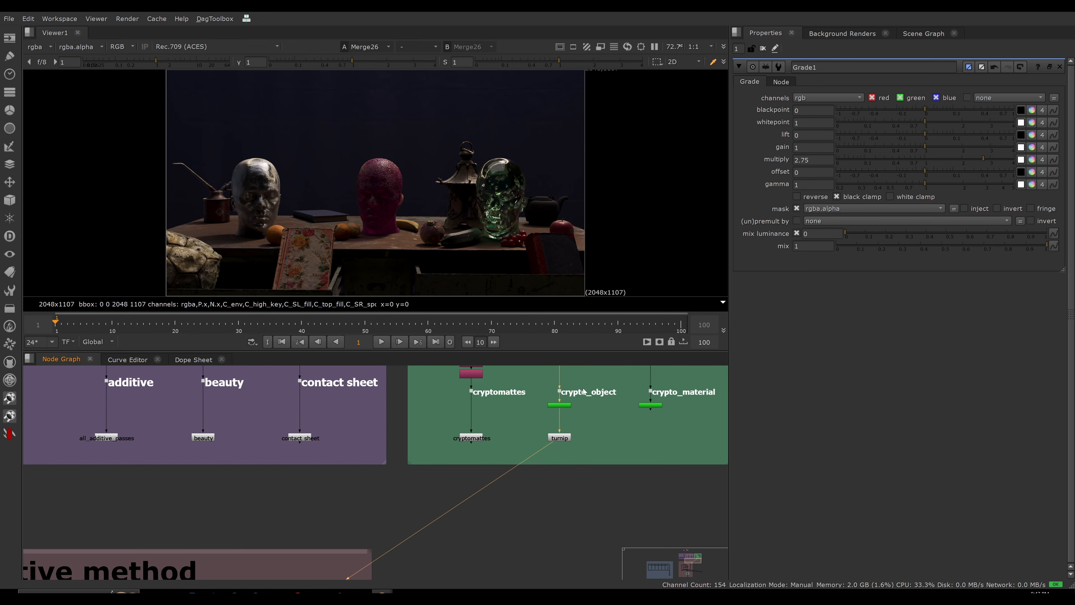
View the turnip matte stamp, check its alpha channel, and restore the colour display
{"action": "left_click_drag", "start_coordinate": [598, 389], "coordinate": [556, 433]}
{"action": "scroll", "coordinate": [518, 443], "scroll_direction": "down", "scroll_amount": 4}
{"action": "middle_click_drag", "start_coordinate": [518, 443], "coordinate": [561, 390]}
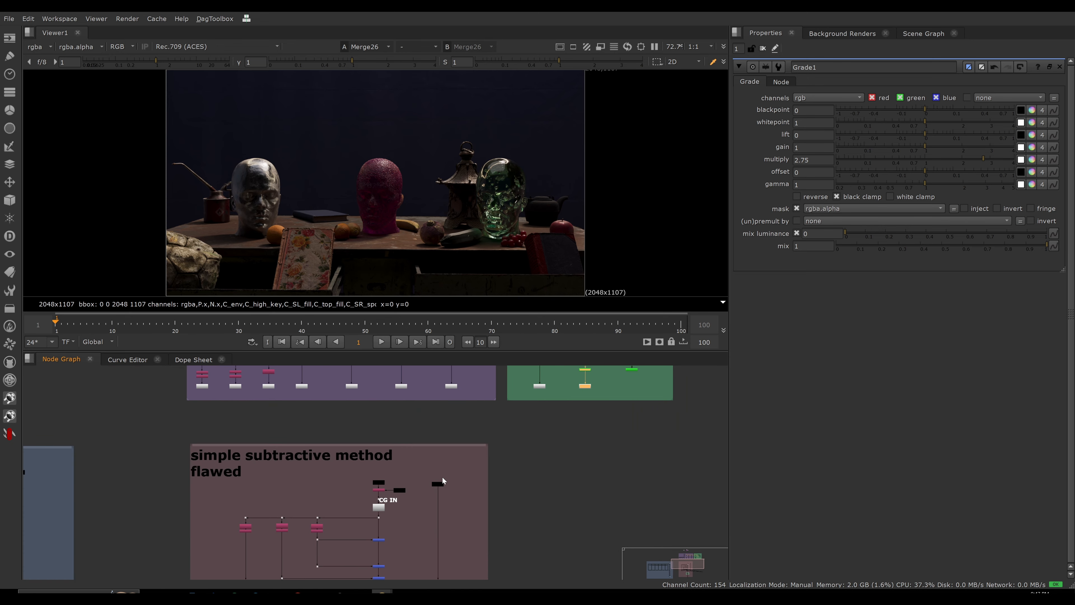
{"action": "key", "text": "1"}
{"action": "key", "text": "a"}
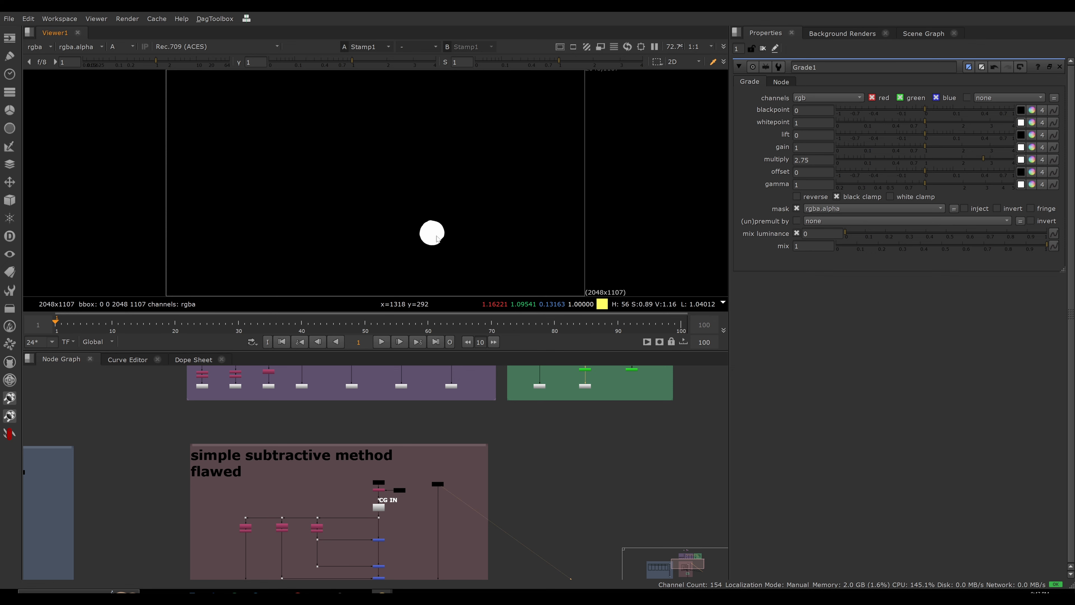
{"action": "key", "text": "a"}
{"action": "scroll", "coordinate": [458, 458], "scroll_direction": "down", "scroll_amount": 3}
{"action": "scroll", "coordinate": [482, 464], "scroll_direction": "up", "scroll_amount": 4}
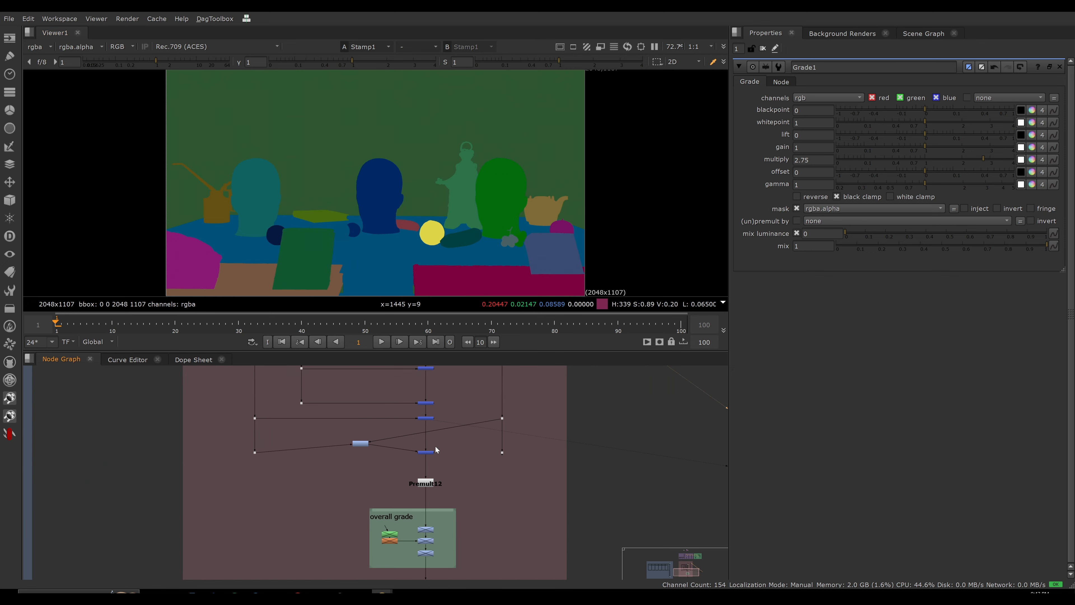
View the masked diffuse Grade1, and switch the view to the Merge26 plus result
{"action": "scroll", "coordinate": [381, 464], "scroll_direction": "up", "scroll_amount": 3}
{"action": "left_click_drag", "start_coordinate": [343, 437], "coordinate": [329, 449]}
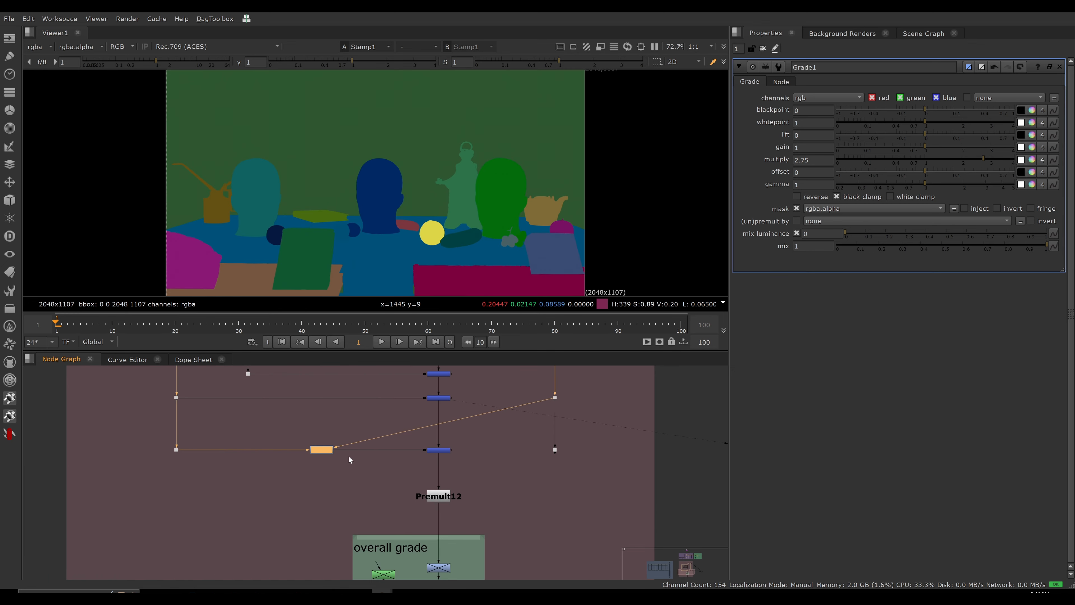
{"action": "key", "text": "1"}
{"action": "left_click", "coordinate": [392, 445]}
{"action": "left_click", "coordinate": [432, 450]}
{"action": "key", "text": "1"}
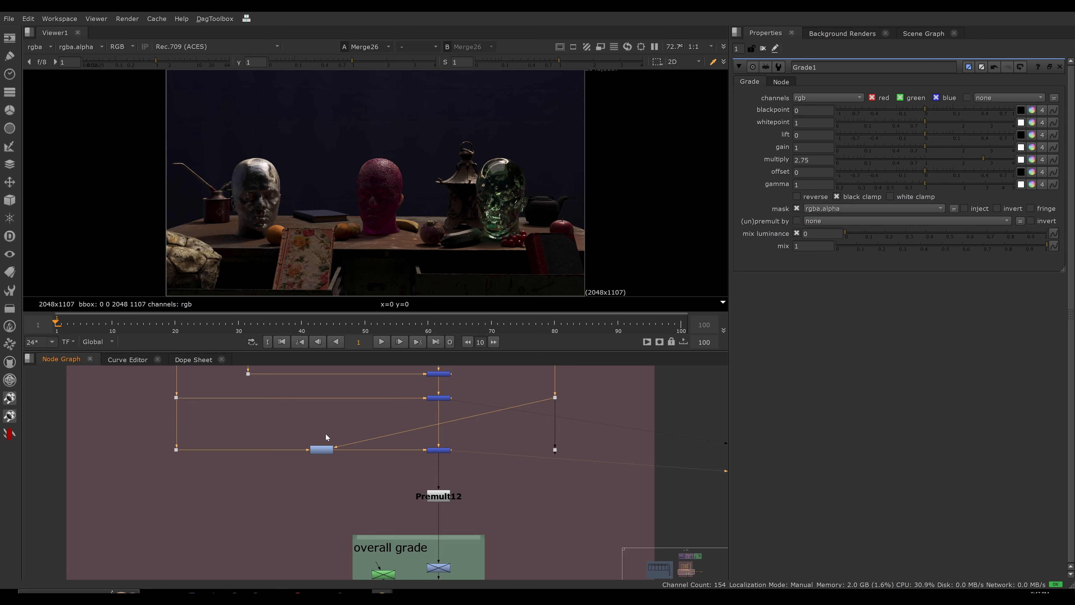
Set the multiply of the masked diffuse Grade1 to 2.8
{"action": "left_click", "coordinate": [327, 448]}
{"action": "left_click_drag", "start_coordinate": [934, 159], "coordinate": [984, 158]}
{"action": "scroll", "coordinate": [440, 405], "scroll_direction": "up", "scroll_amount": 3}
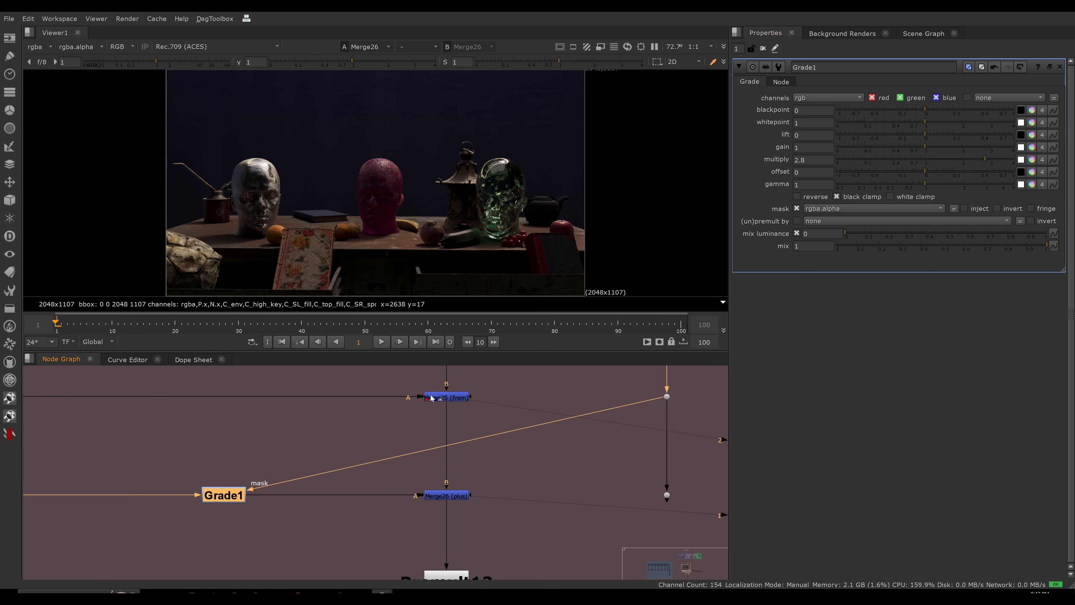
Highlight the Merge25 and Merge26 subtract-and-add pair, and toggle the disabled state of the diffuse grade
{"action": "scroll", "coordinate": [440, 405], "scroll_direction": "down", "scroll_amount": 2}
{"action": "left_click_drag", "start_coordinate": [398, 386], "coordinate": [485, 487]}
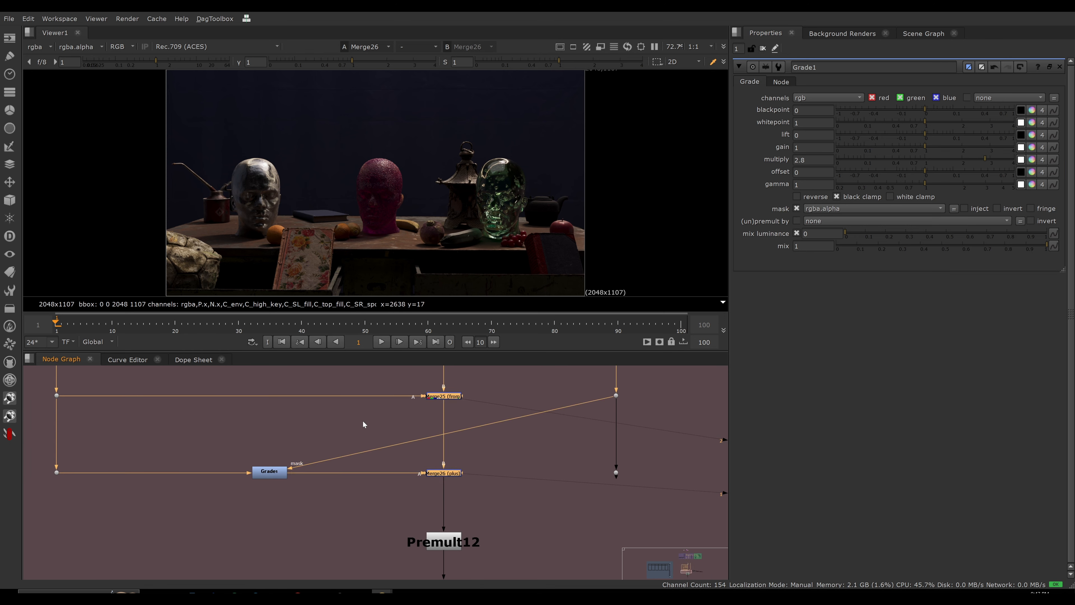
{"action": "scroll", "coordinate": [354, 422], "scroll_direction": "down", "scroll_amount": 2}
{"action": "left_click_drag", "start_coordinate": [328, 440], "coordinate": [278, 468]}
{"action": "key", "text": "d"}
{"action": "scroll", "coordinate": [348, 432], "scroll_direction": "down", "scroll_amount": 2}
{"action": "scroll", "coordinate": [355, 433], "scroll_direction": "down", "scroll_amount": 2}
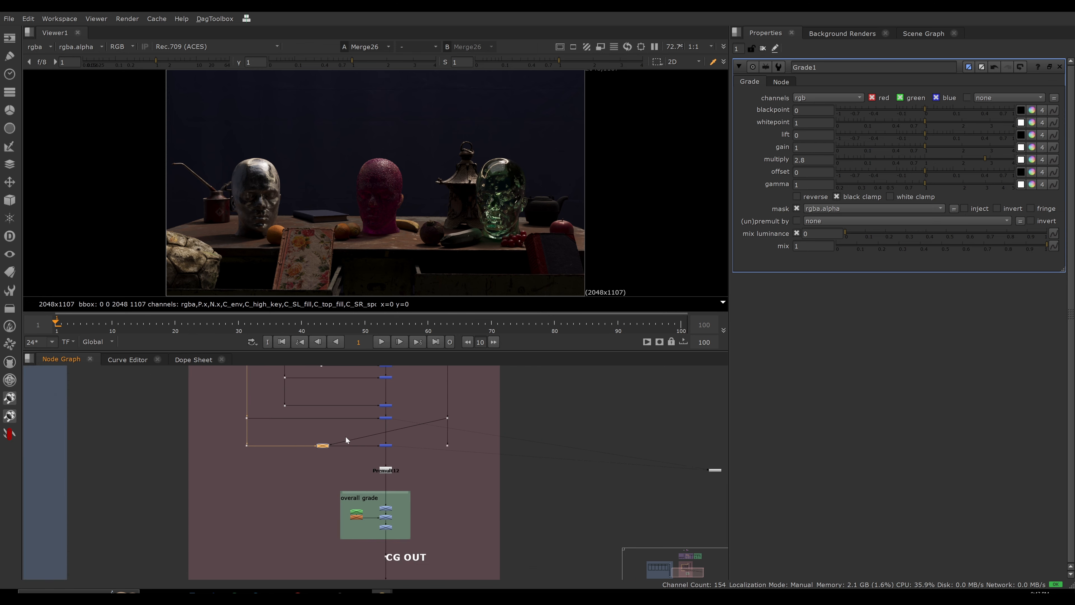
Delete the masked grade from the diffuse AOV line feeding Merge26
{"action": "middle_click_drag", "start_coordinate": [347, 437], "coordinate": [390, 447]}
{"action": "scroll", "coordinate": [449, 439], "scroll_direction": "up", "scroll_amount": 2}
{"action": "scroll", "coordinate": [449, 442], "scroll_direction": "down", "scroll_amount": 2}
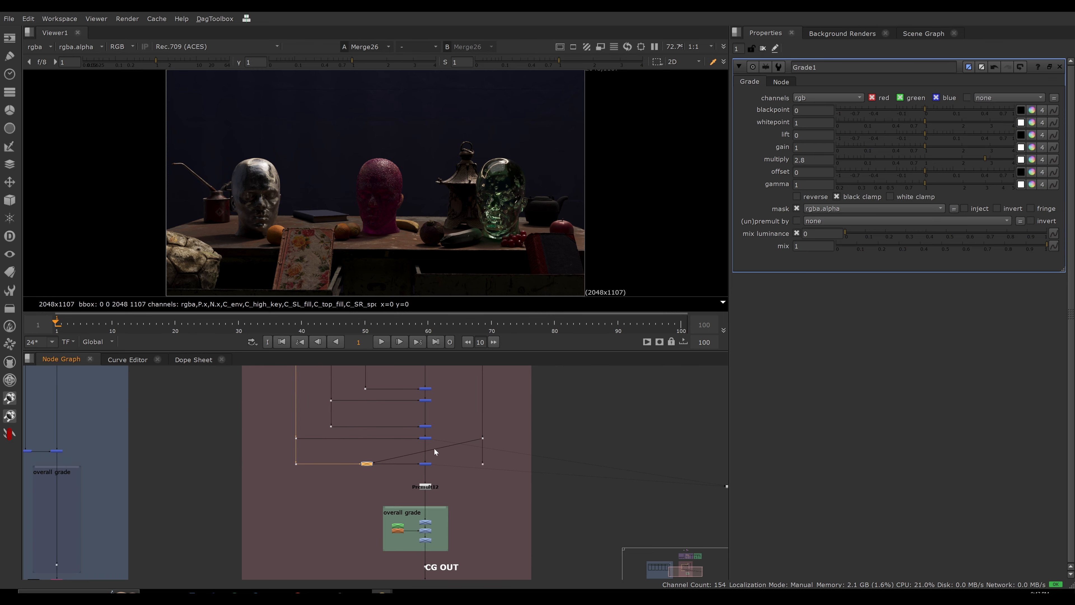
{"action": "middle_click_drag", "start_coordinate": [396, 447], "coordinate": [397, 455]}
{"action": "left_click_drag", "start_coordinate": [354, 459], "coordinate": [391, 473]}
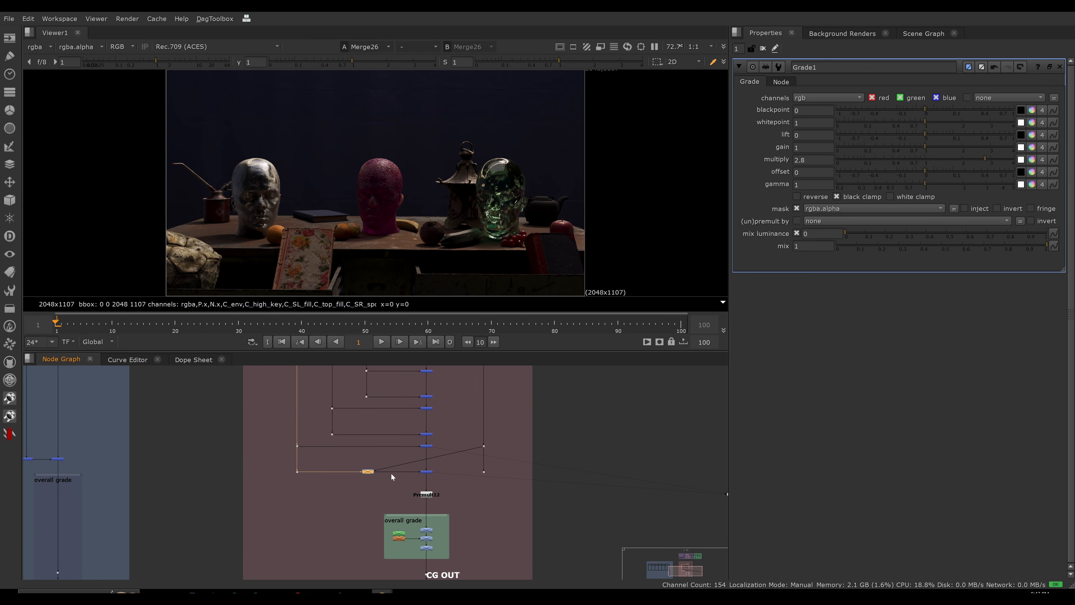
{"action": "key", "text": "Delete"}
Reconnect the mask inputs of Merge25 and Merge26 to the turnip matte line
{"action": "scroll", "coordinate": [445, 446], "scroll_direction": "up", "scroll_amount": 5}
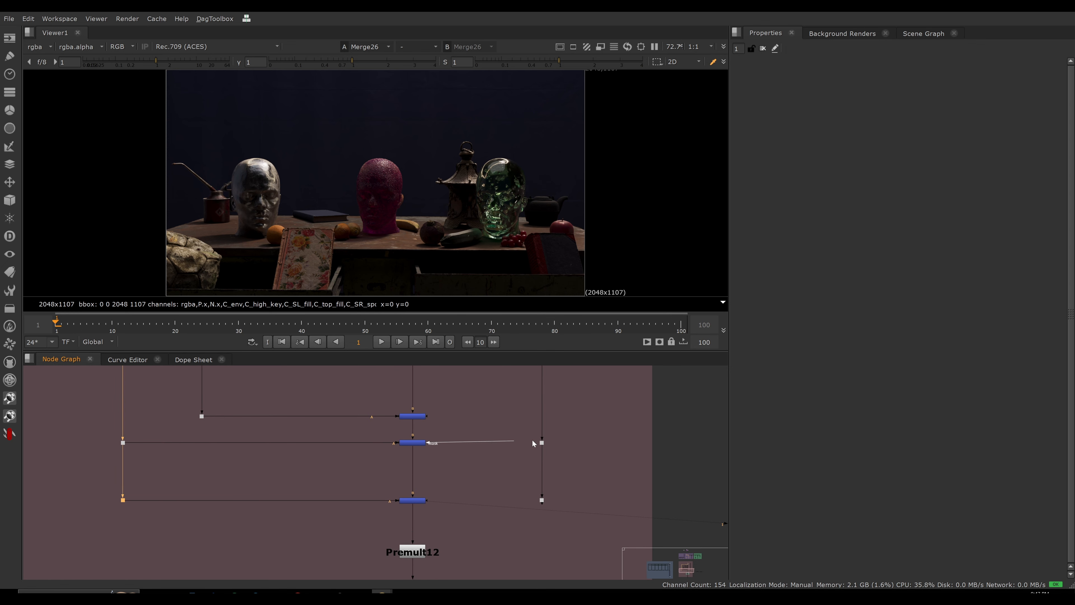
{"action": "left_click_drag", "start_coordinate": [533, 441], "coordinate": [538, 442]}
{"action": "left_click_drag", "start_coordinate": [427, 500], "coordinate": [443, 504]}
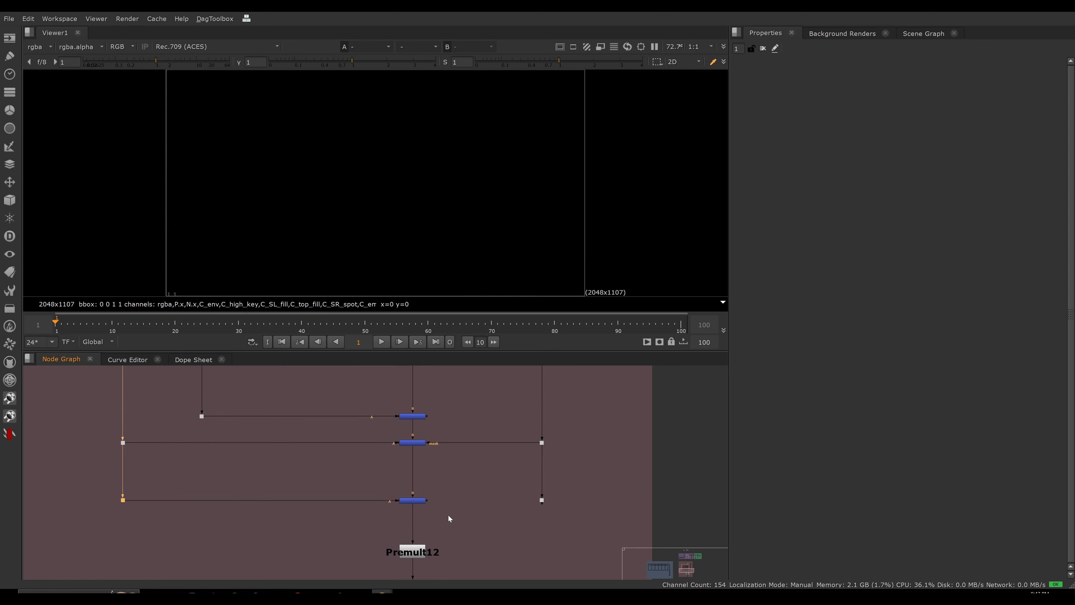
{"action": "left_click_drag", "start_coordinate": [527, 498], "coordinate": [542, 501]}
{"action": "scroll", "coordinate": [444, 445], "scroll_direction": "down", "scroll_amount": 3}
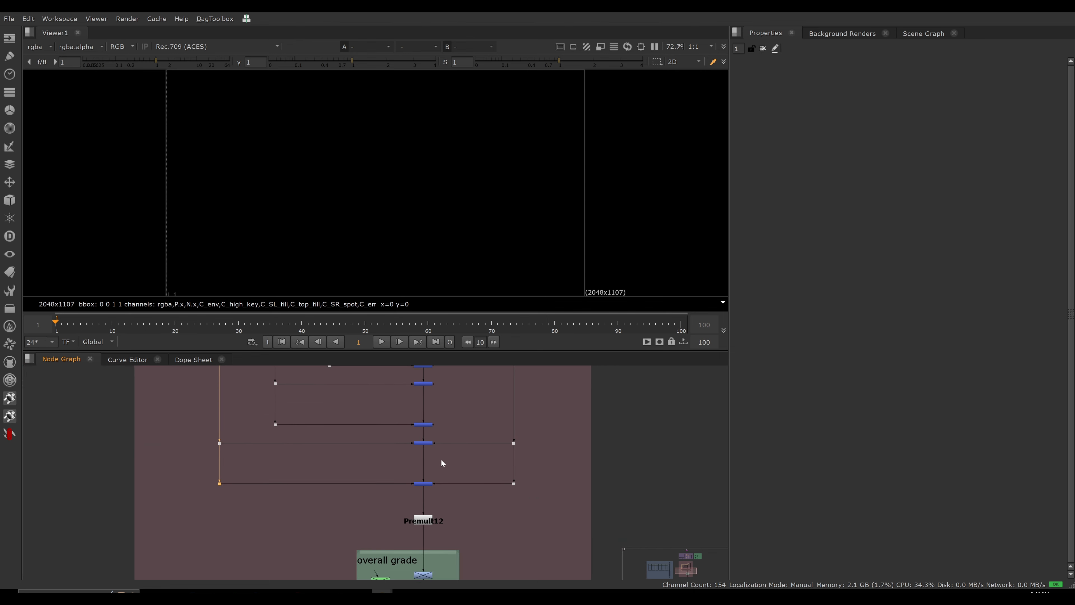
View the outputs of Merge26 and Premult12, and follow the flawed setup back up to its CG IN
{"action": "middle_click_drag", "start_coordinate": [441, 458], "coordinate": [448, 467]}
{"action": "left_click", "coordinate": [435, 491], "text": "ctrl+shift"}
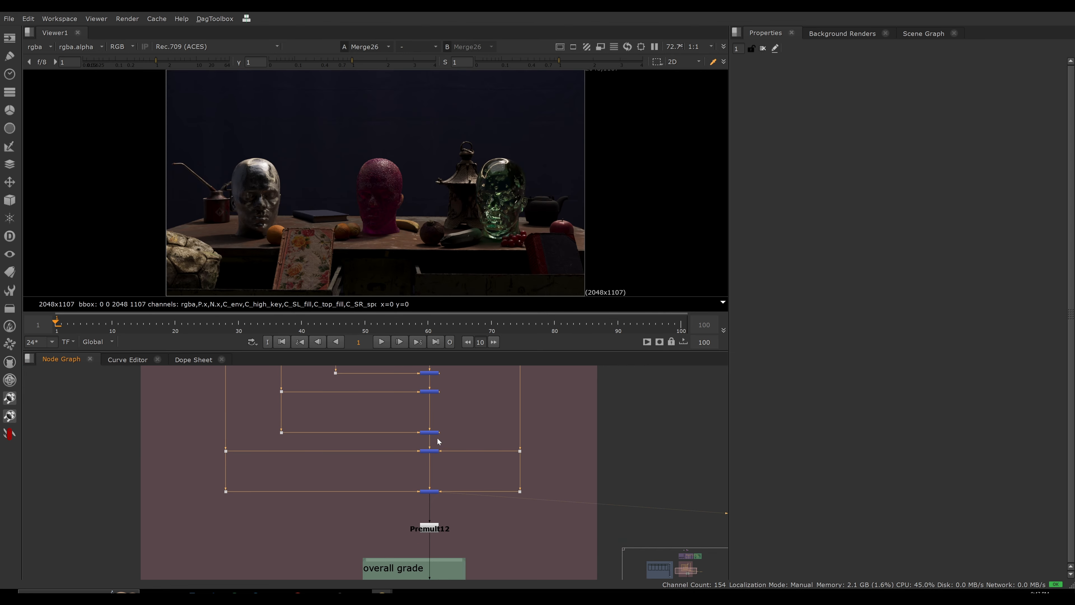
{"action": "middle_click_drag", "start_coordinate": [451, 505], "coordinate": [477, 538]}
{"action": "scroll", "coordinate": [436, 497], "scroll_direction": "down", "scroll_amount": 3}
{"action": "scroll", "coordinate": [444, 523], "scroll_direction": "up", "scroll_amount": 3}
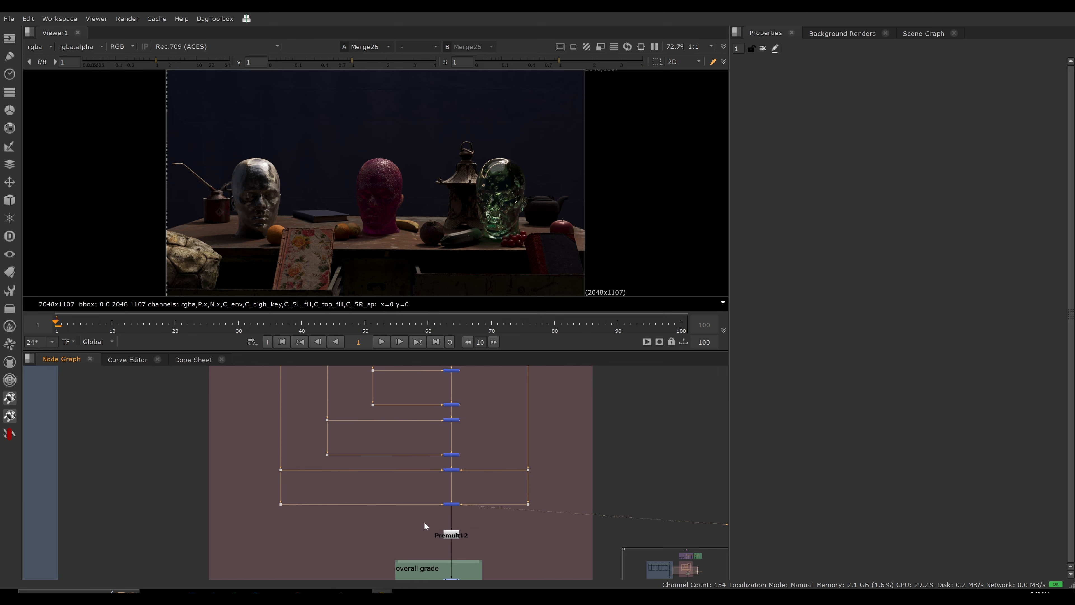
{"action": "left_click", "coordinate": [448, 533], "text": "ctrl+shift"}
{"action": "middle_click_drag", "start_coordinate": [469, 431], "coordinate": [452, 451]}
{"action": "scroll", "coordinate": [477, 458], "scroll_direction": "up", "scroll_amount": 4}
{"action": "scroll", "coordinate": [454, 444], "scroll_direction": "down", "scroll_amount": 4}
{"action": "scroll", "coordinate": [452, 452], "scroll_direction": "down", "scroll_amount": 2}
{"action": "scroll", "coordinate": [453, 455], "scroll_direction": "up", "scroll_amount": 4}
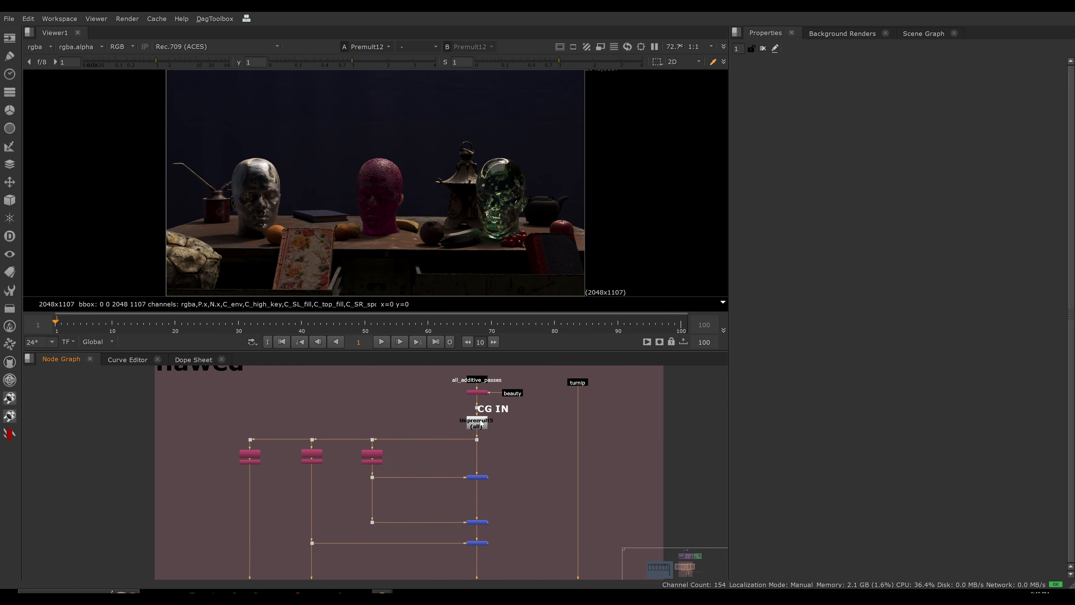
Compare the unpremultiplied image at the flawed setup's CG IN with the output of Premult12
{"action": "left_click", "coordinate": [482, 427]}
{"action": "key", "text": "1"}
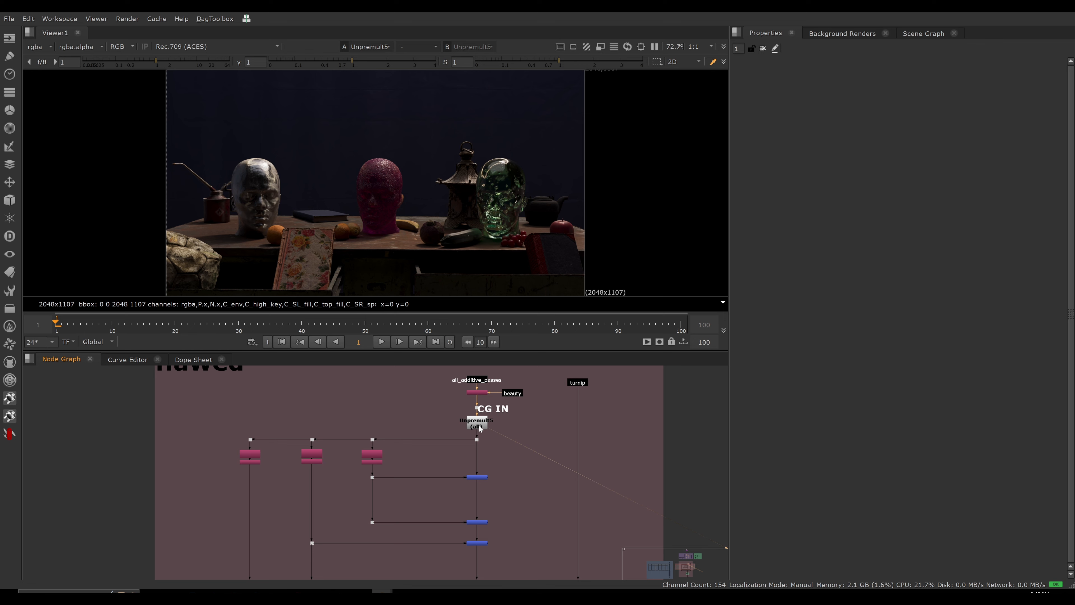
{"action": "middle_click_drag", "start_coordinate": [426, 473], "coordinate": [446, 433]}
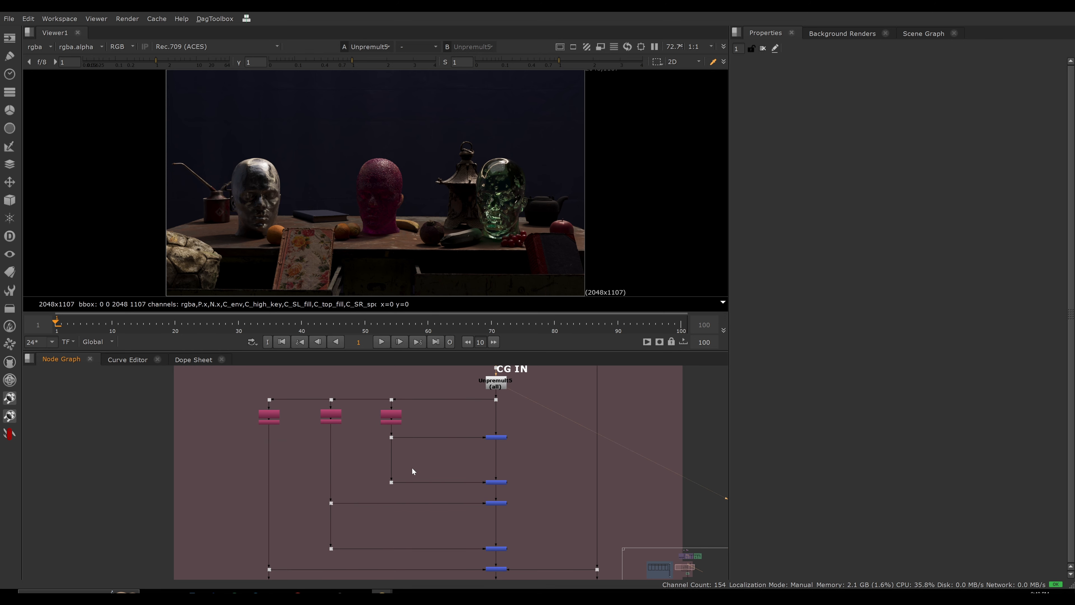
{"action": "scroll", "coordinate": [389, 491], "scroll_direction": "down", "scroll_amount": 3}
{"action": "middle_click_drag", "start_coordinate": [415, 539], "coordinate": [382, 452]}
{"action": "scroll", "coordinate": [424, 464], "scroll_direction": "up", "scroll_amount": 6}
{"action": "middle_click_drag", "start_coordinate": [446, 522], "coordinate": [434, 480]}
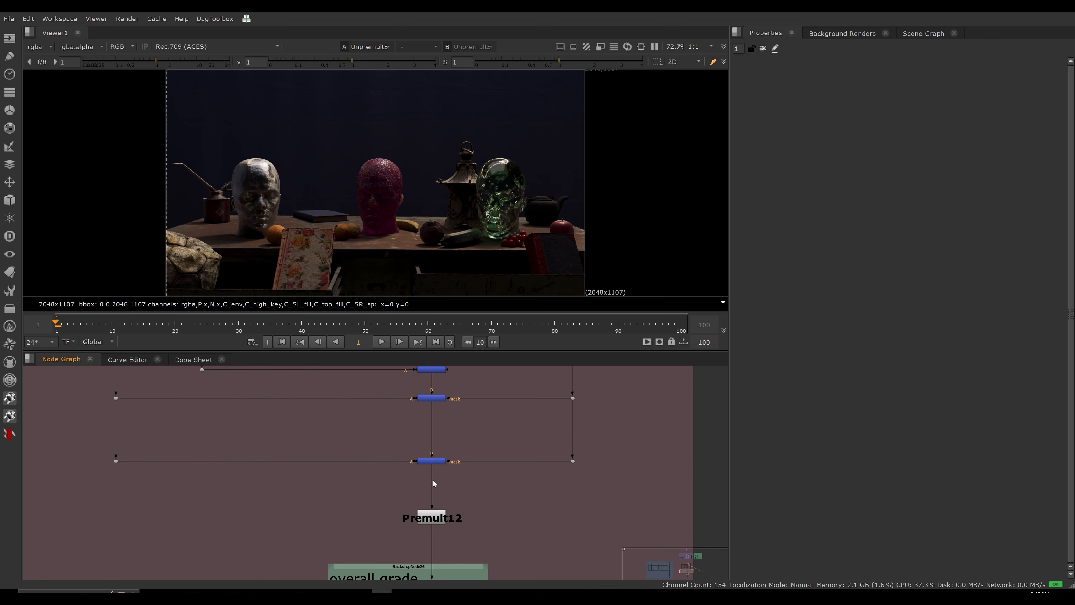
{"action": "left_click_drag", "start_coordinate": [387, 478], "coordinate": [487, 541]}
{"action": "key", "text": "1"}
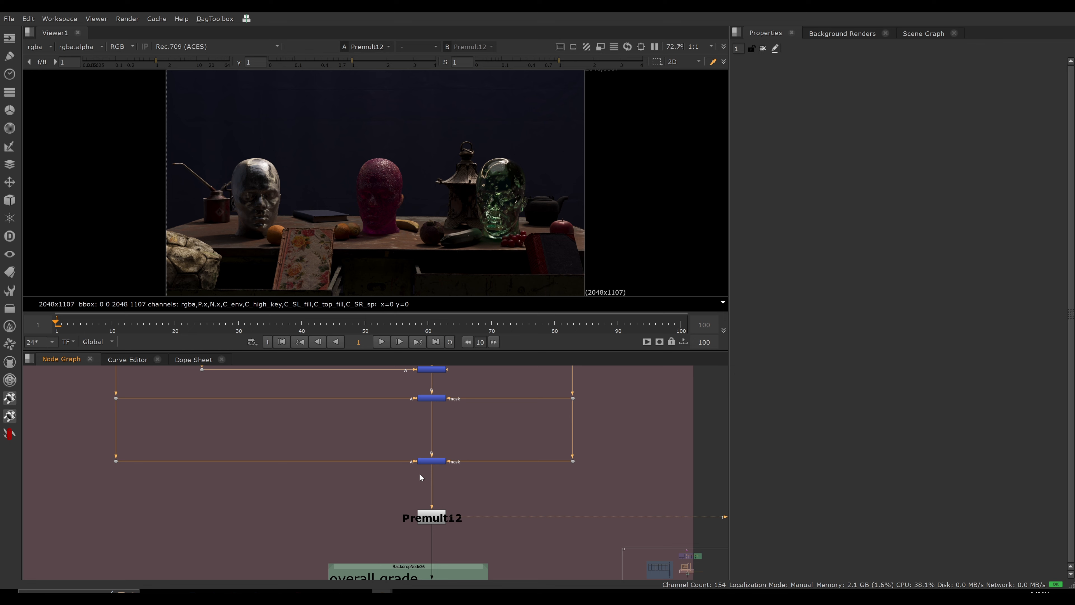
{"action": "left_click", "coordinate": [437, 519]}
Enable all the overall grade nodes below Premult12, and view the result of the last ColorCorrect
{"action": "scroll", "coordinate": [388, 484], "scroll_direction": "down", "scroll_amount": 4}
{"action": "middle_click_drag", "start_coordinate": [389, 485], "coordinate": [398, 456]}
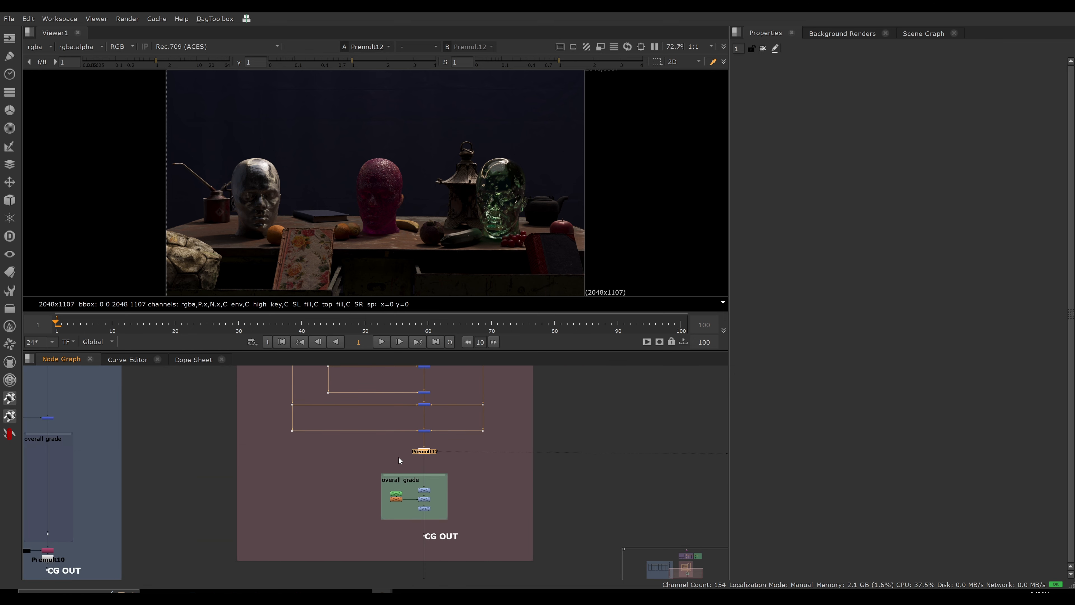
{"action": "scroll", "coordinate": [406, 458], "scroll_direction": "up", "scroll_amount": 2}
{"action": "left_click_drag", "start_coordinate": [461, 440], "coordinate": [407, 463]}
{"action": "middle_click_drag", "start_coordinate": [424, 467], "coordinate": [423, 421]}
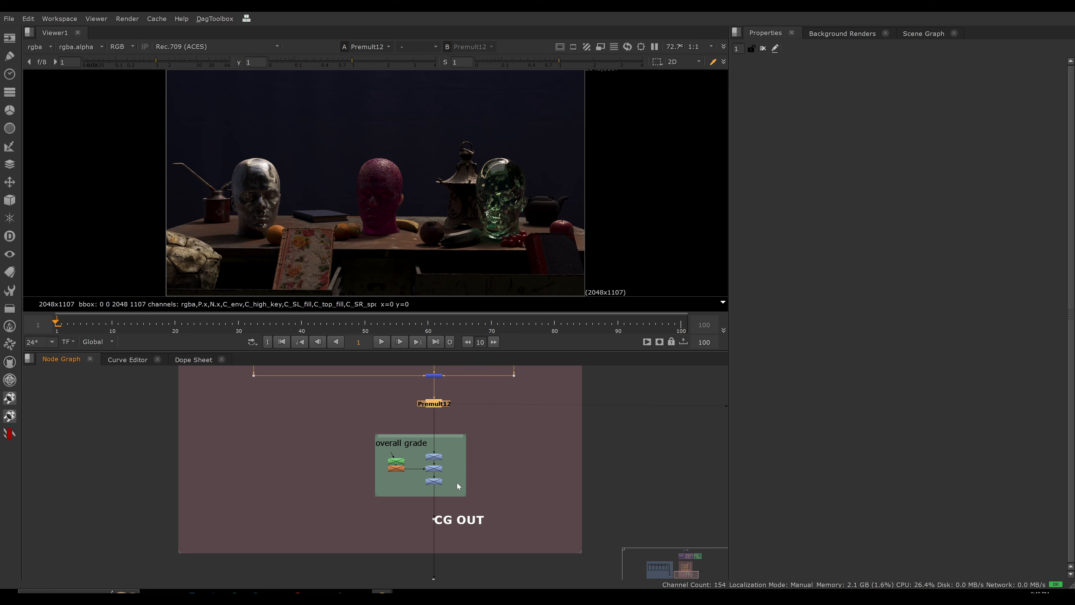
{"action": "left_click_drag", "start_coordinate": [367, 444], "coordinate": [445, 483]}
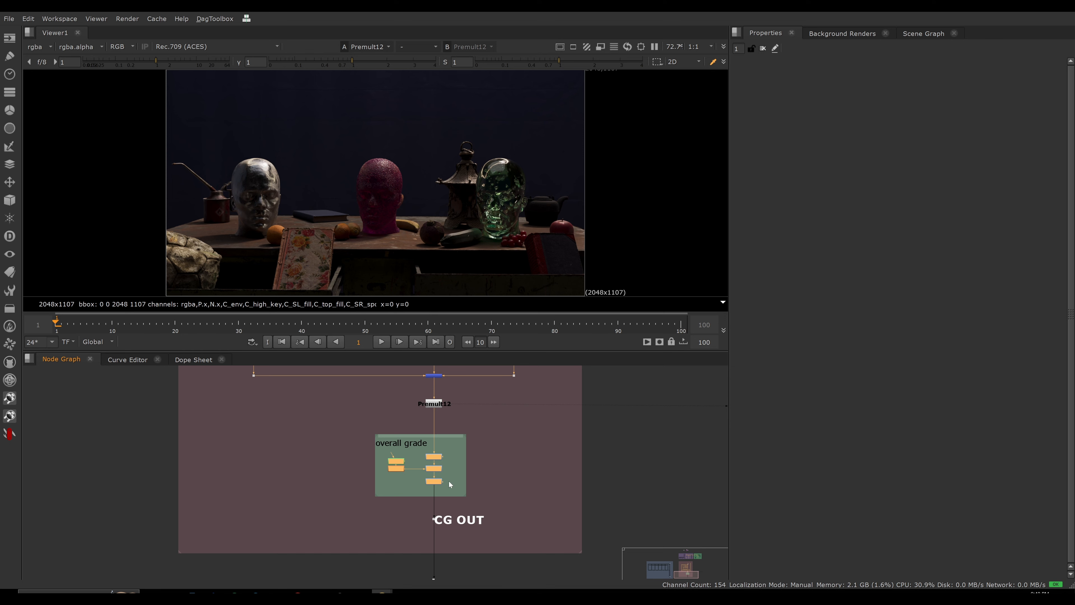
{"action": "middle_click_drag", "start_coordinate": [449, 481], "coordinate": [449, 455]}
{"action": "left_click_drag", "start_coordinate": [462, 445], "coordinate": [404, 464]}
{"action": "key", "text": "1"}
{"action": "left_click", "coordinate": [420, 400]}
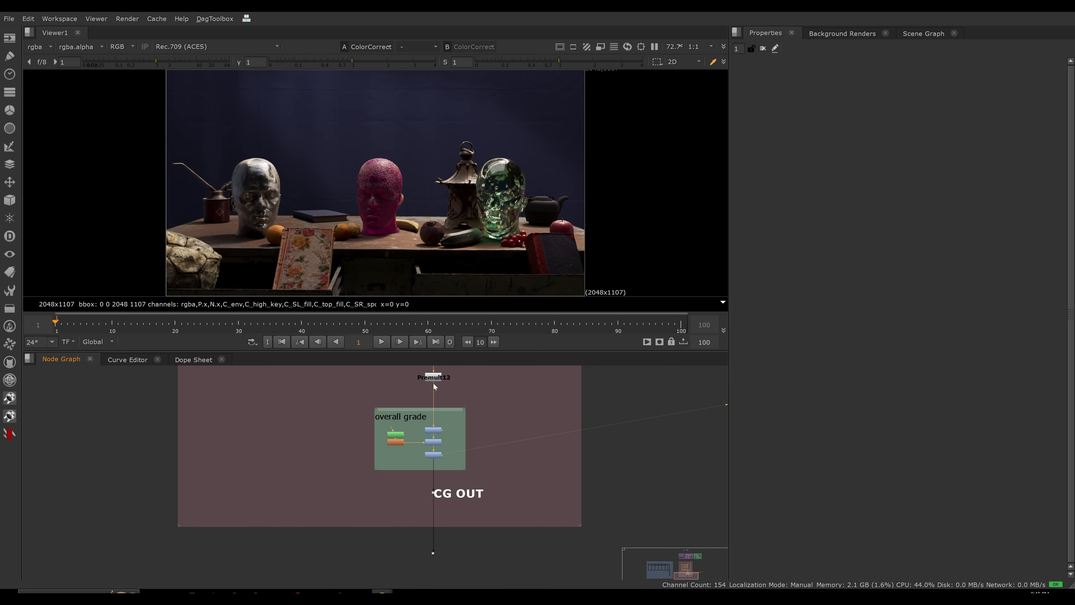
{"action": "scroll", "coordinate": [440, 384], "scroll_direction": "up", "scroll_amount": 2}
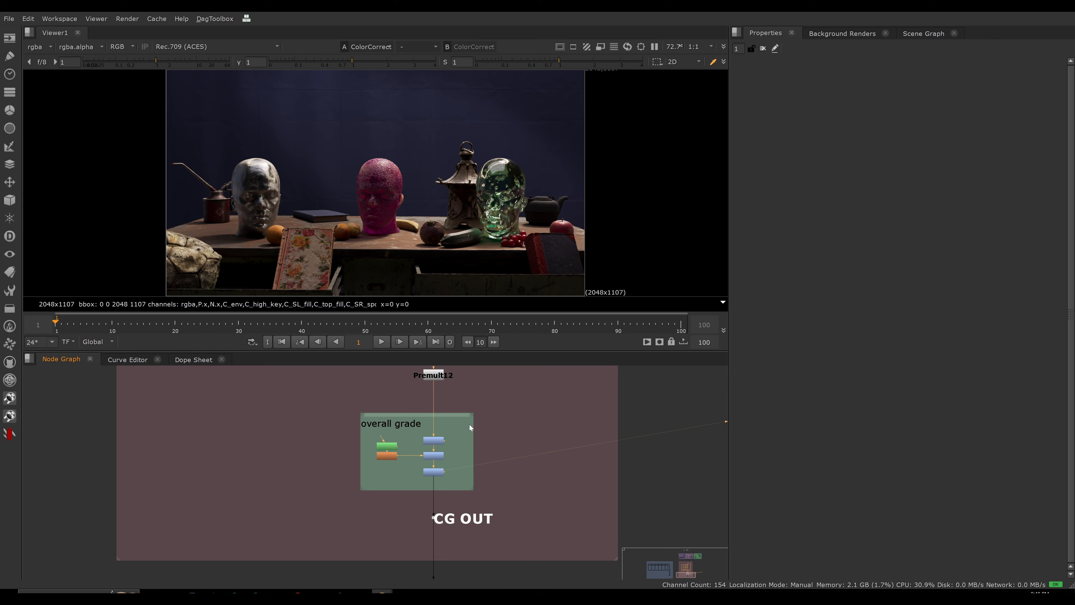
Disable all the nodes in the overall grade group again, and clear the selection
{"action": "left_click_drag", "start_coordinate": [469, 424], "coordinate": [363, 485]}
{"action": "key", "text": "d"}
{"action": "scroll", "coordinate": [428, 478], "scroll_direction": "down", "scroll_amount": 2}
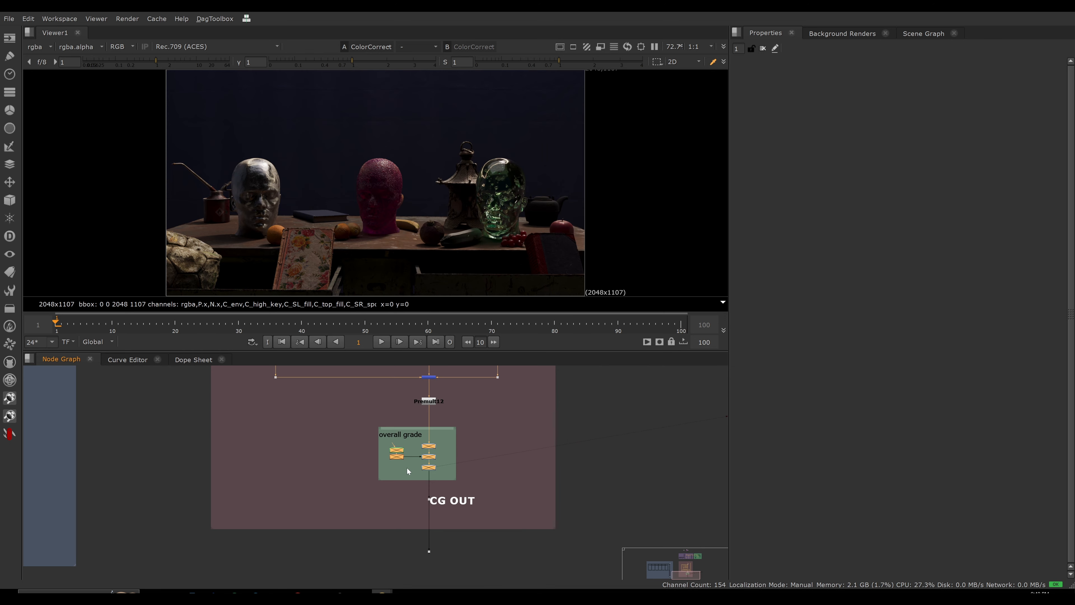
{"action": "left_click_drag", "start_coordinate": [477, 432], "coordinate": [368, 476]}
Examine where the simple additive setup unpremultiplies and premultiplies, compared with the flawed subtractive setup
{"action": "scroll", "coordinate": [420, 404], "scroll_direction": "down", "scroll_amount": 5}
{"action": "middle_click_drag", "start_coordinate": [349, 442], "coordinate": [443, 506]}
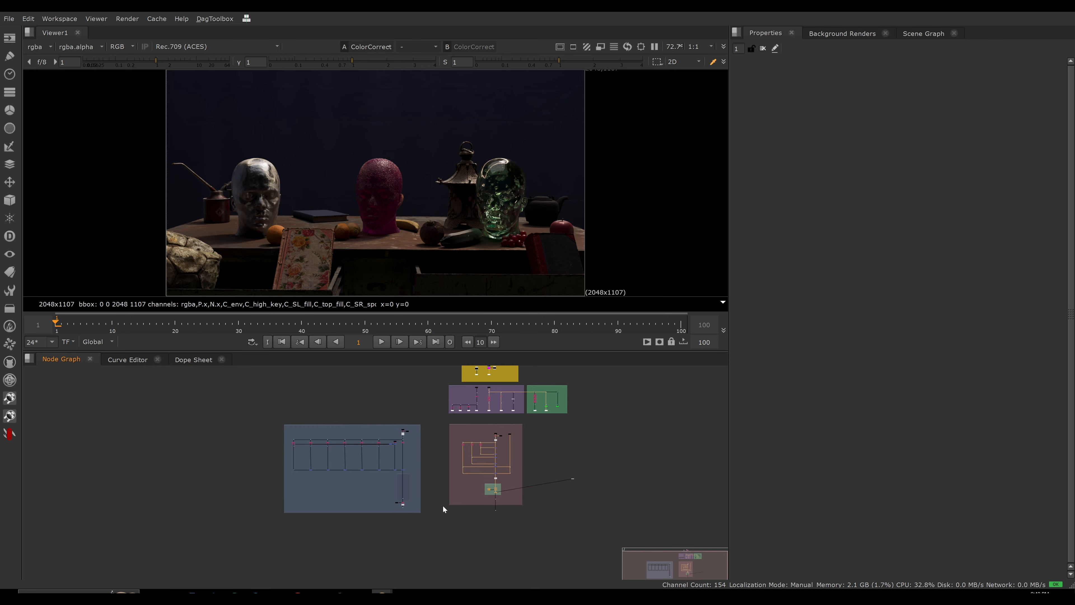
{"action": "scroll", "coordinate": [405, 437], "scroll_direction": "up", "scroll_amount": 4}
{"action": "scroll", "coordinate": [402, 433], "scroll_direction": "down", "scroll_amount": 2}
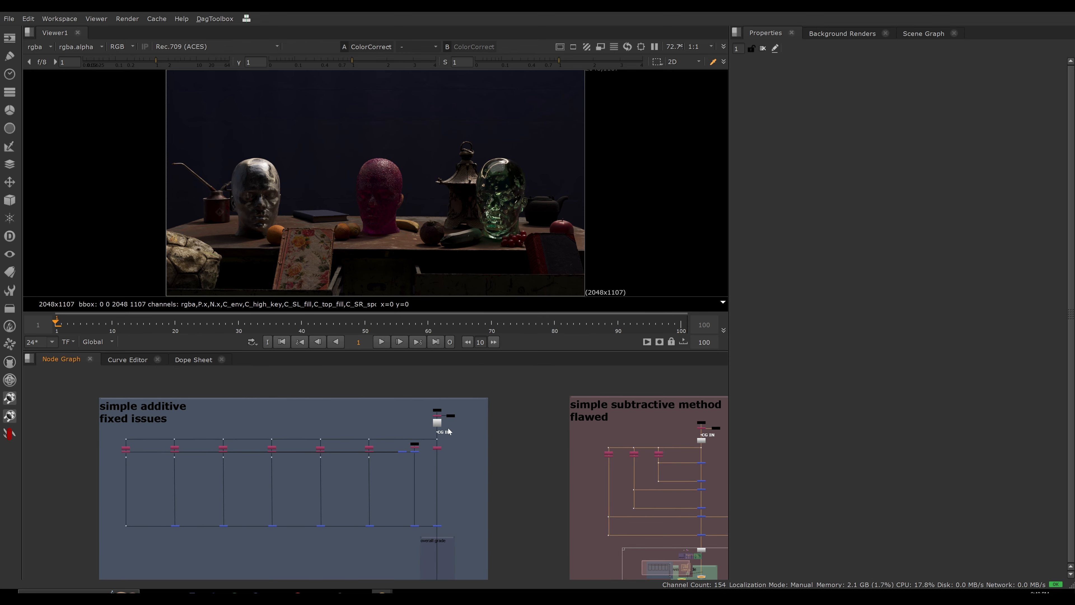
{"action": "scroll", "coordinate": [449, 432], "scroll_direction": "up", "scroll_amount": 5}
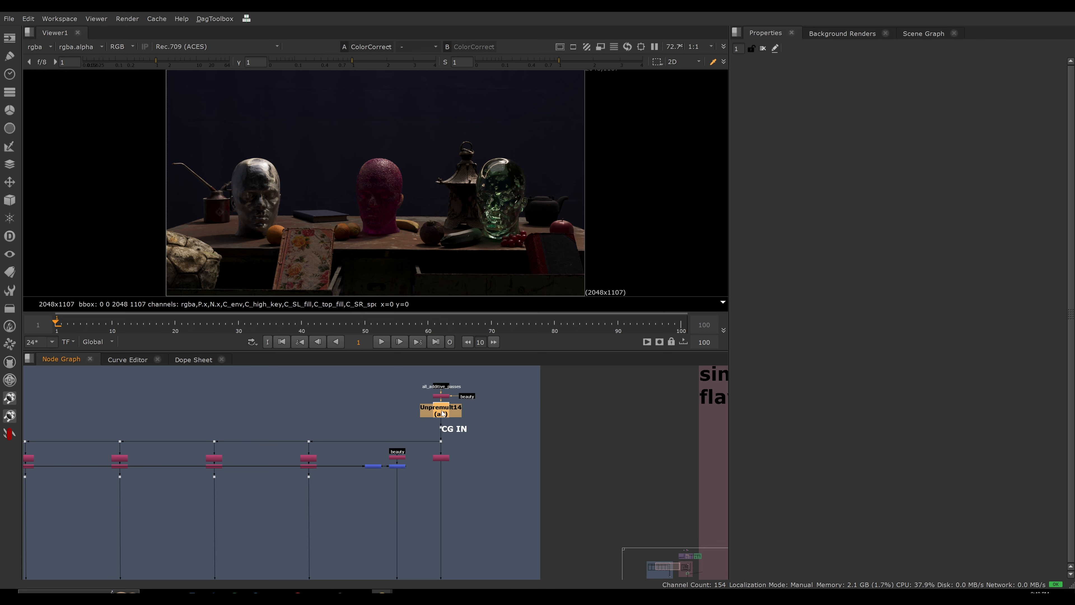
{"action": "scroll", "coordinate": [440, 421], "scroll_direction": "down", "scroll_amount": 5}
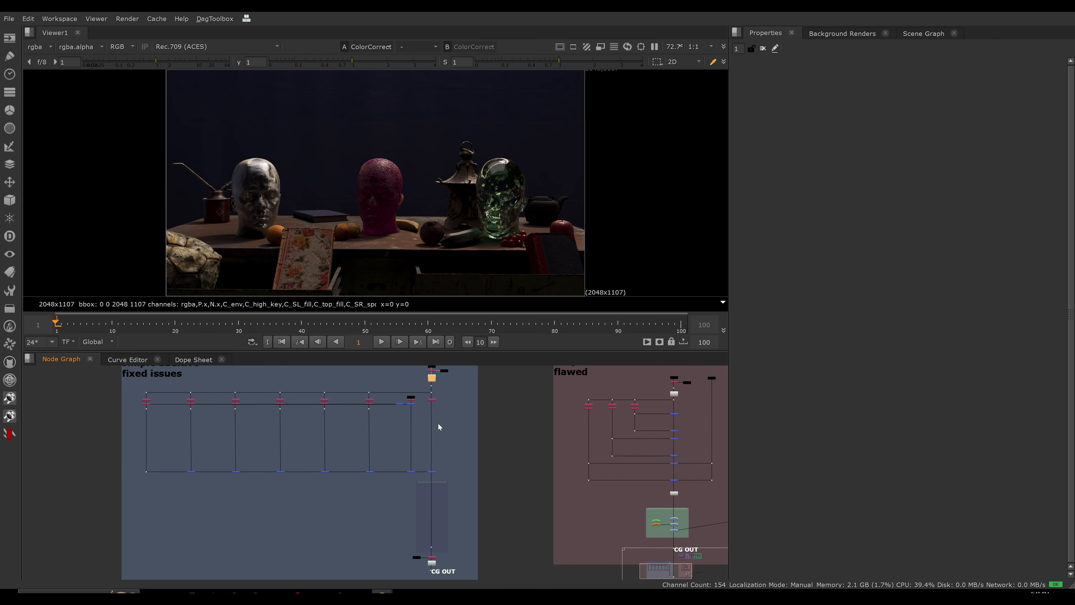
{"action": "scroll", "coordinate": [438, 427], "scroll_direction": "down", "scroll_amount": 3}
{"action": "scroll", "coordinate": [514, 423], "scroll_direction": "up", "scroll_amount": 8}
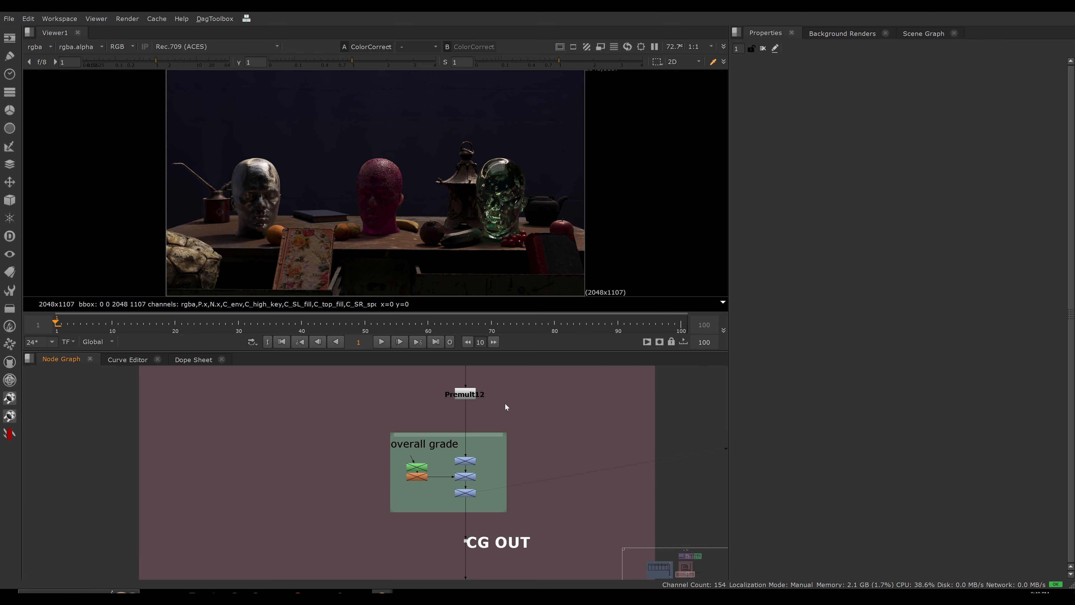
Highlight Premult12, and examine its position relative to the overall grade and CG OUT in the flawed setup
{"action": "middle_click_drag", "start_coordinate": [505, 407], "coordinate": [500, 433]}
{"action": "left_click", "coordinate": [466, 424]}
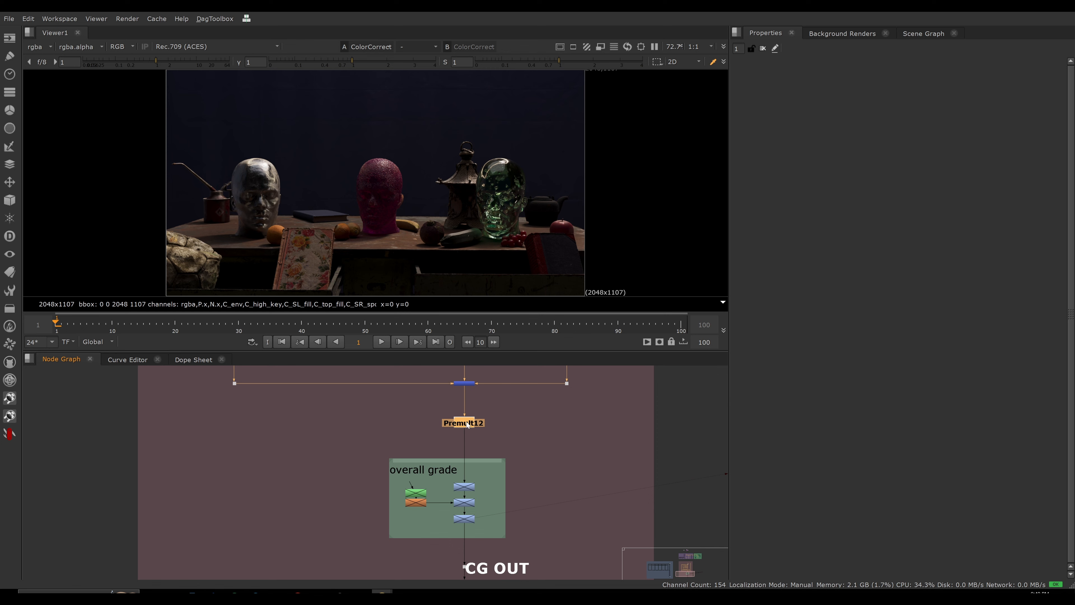
{"action": "scroll", "coordinate": [462, 422], "scroll_direction": "down", "scroll_amount": 3}
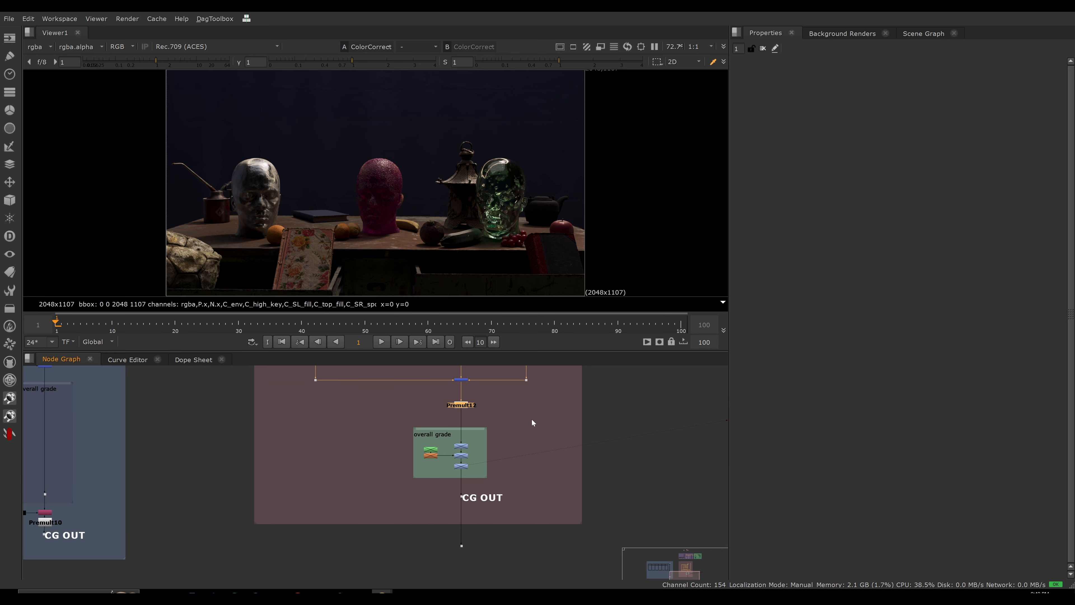
{"action": "middle_click_drag", "start_coordinate": [453, 484], "coordinate": [448, 480]}
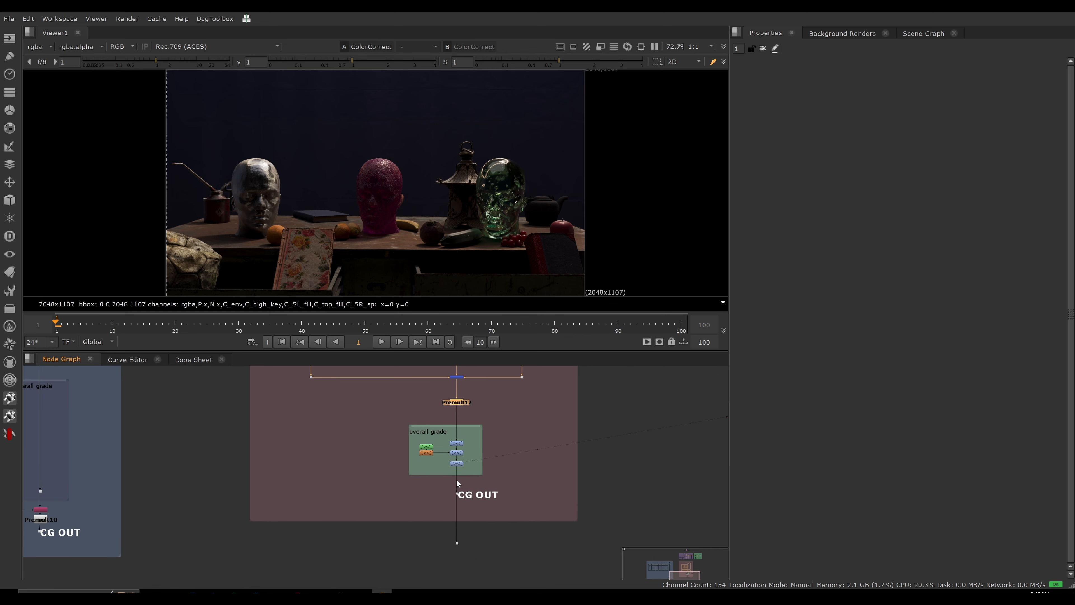
{"action": "scroll", "coordinate": [458, 474], "scroll_direction": "down", "scroll_amount": 2}
{"action": "left_click_drag", "start_coordinate": [446, 478], "coordinate": [460, 497]}
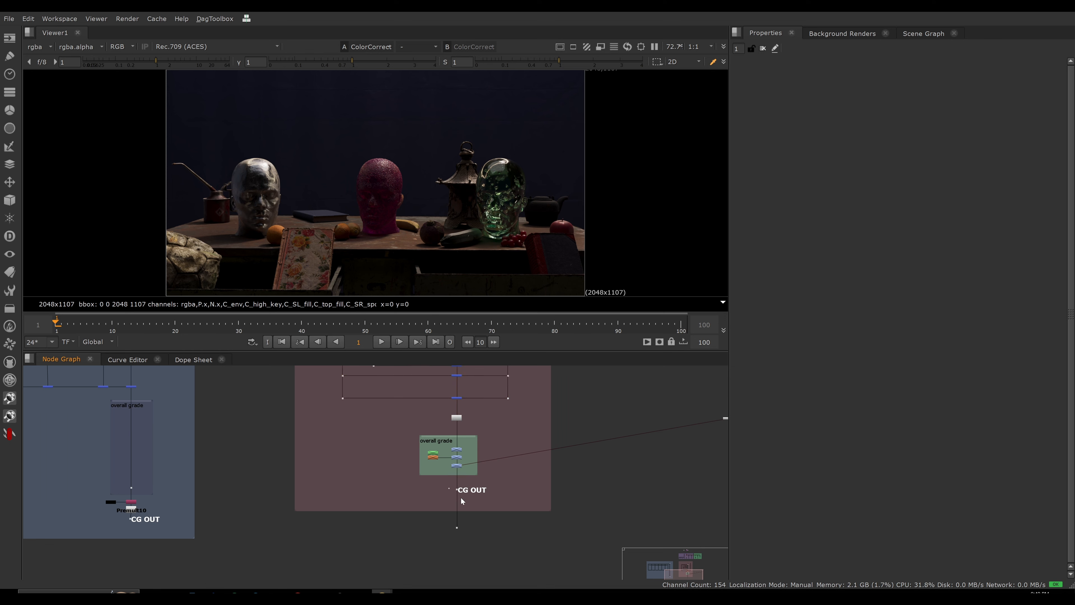
View the flawed subtractive setup's CG OUT, and highlight its whole block of subtract-and-add merge branches above Premult12
{"action": "key", "text": "1"}
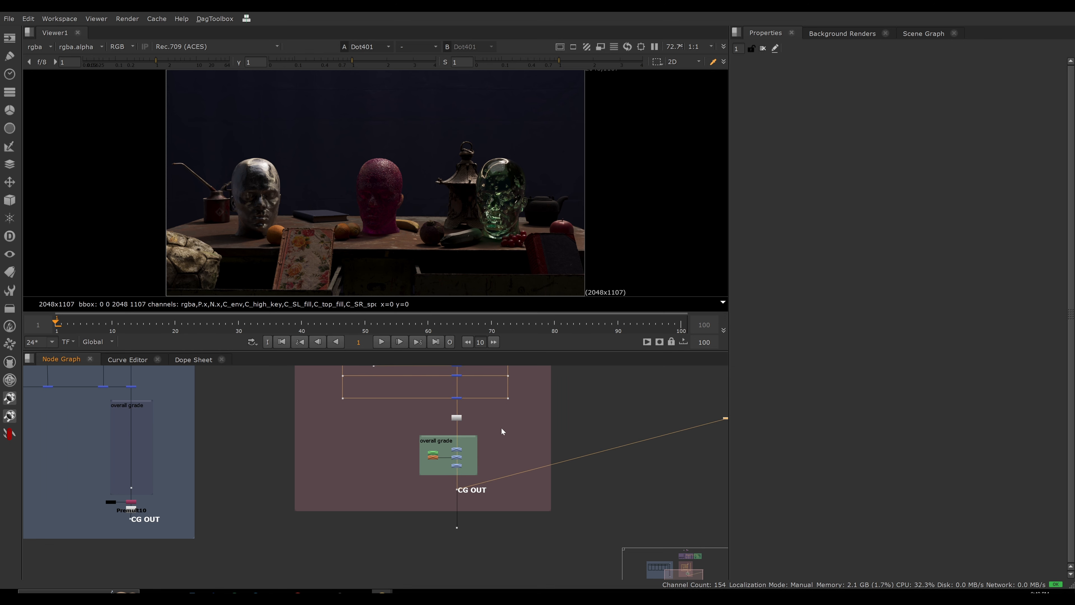
{"action": "scroll", "coordinate": [501, 427], "scroll_direction": "down", "scroll_amount": 1}
{"action": "mouse_move", "coordinate": [491, 422]}
{"action": "middle_mouse_down"}
{"action": "mouse_move", "coordinate": [502, 467]}
{"action": "mouse_move", "coordinate": [485, 452]}
{"action": "mouse_move", "coordinate": [494, 470]}
{"action": "middle_mouse_up"}
{"action": "scroll", "coordinate": [469, 439], "scroll_direction": "up", "scroll_amount": 1}
{"action": "scroll", "coordinate": [453, 450], "scroll_direction": "up", "scroll_amount": 1}
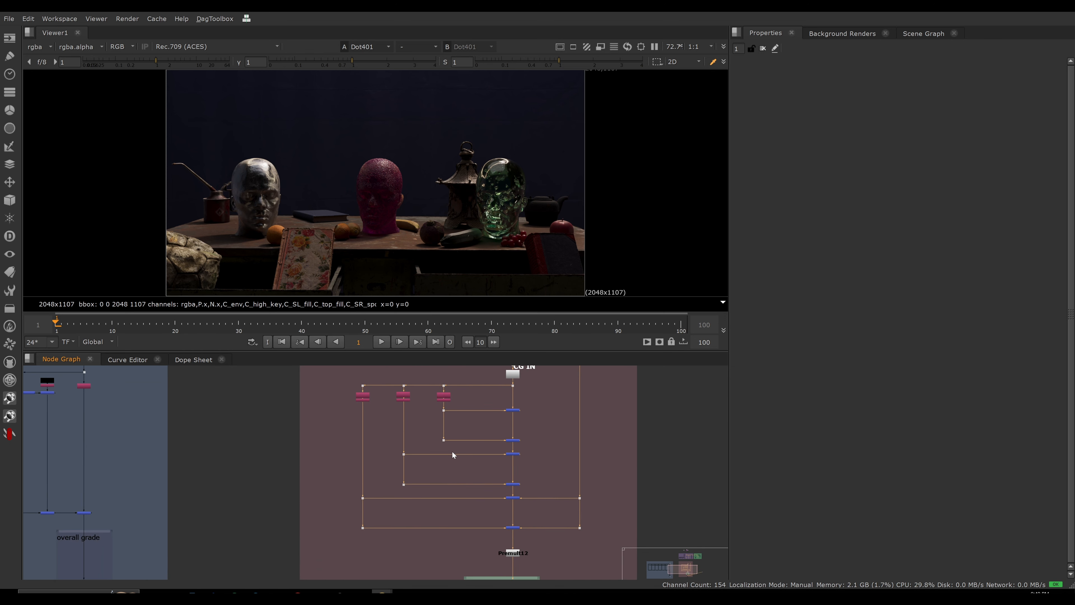
{"action": "scroll", "coordinate": [450, 452], "scroll_direction": "up", "scroll_amount": 1}
{"action": "scroll", "coordinate": [424, 454], "scroll_direction": "down", "scroll_amount": 1}
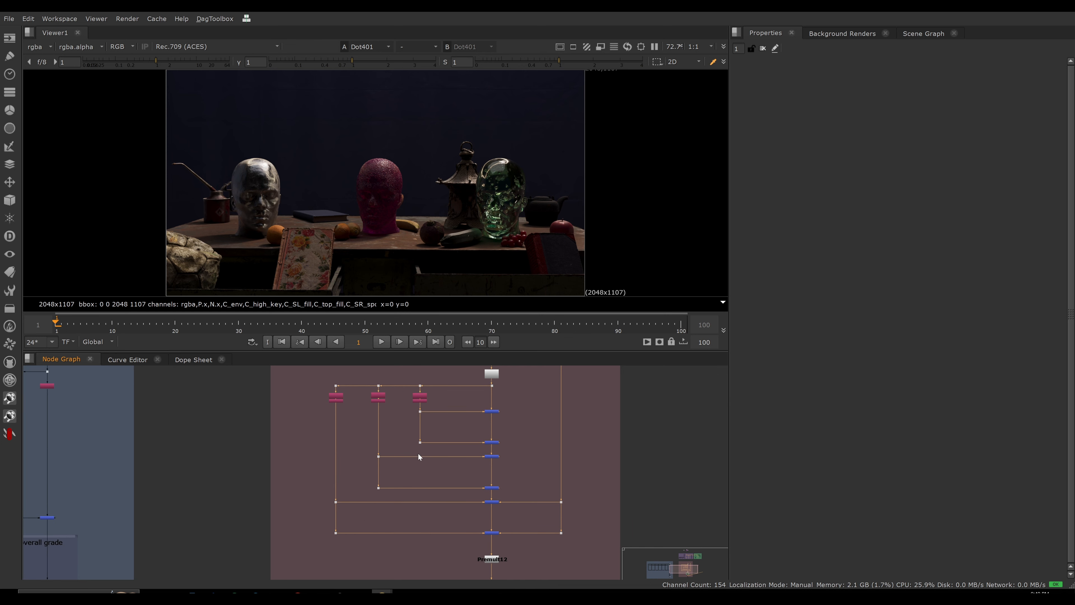
{"action": "scroll", "coordinate": [421, 442], "scroll_direction": "down", "scroll_amount": 1}
{"action": "scroll", "coordinate": [404, 447], "scroll_direction": "up", "scroll_amount": 1}
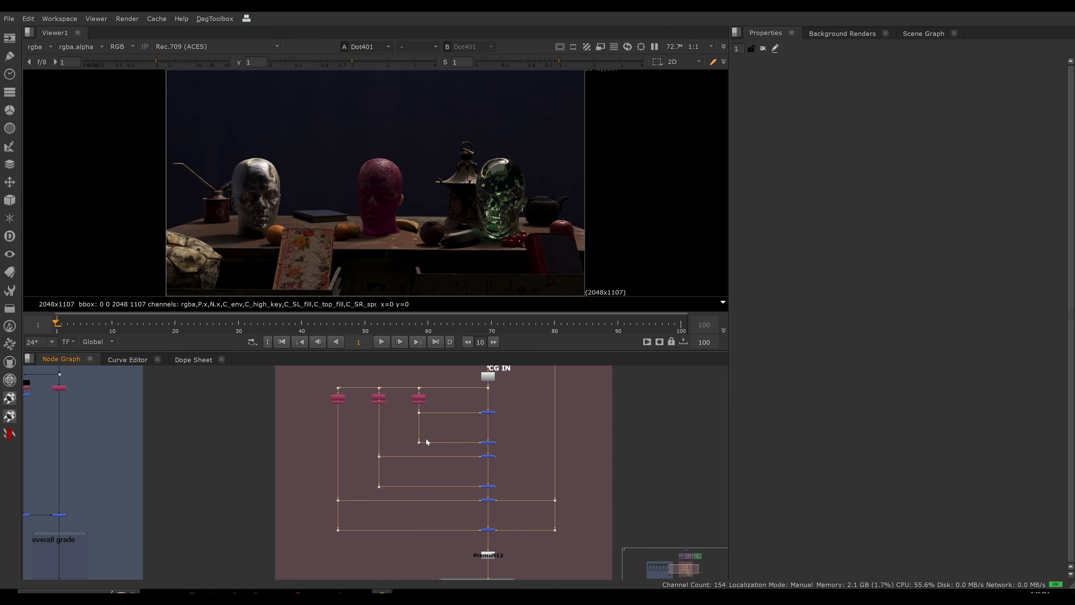
{"action": "left_click_drag", "start_coordinate": [326, 380], "coordinate": [504, 537]}
{"action": "left_click", "coordinate": [448, 424]}
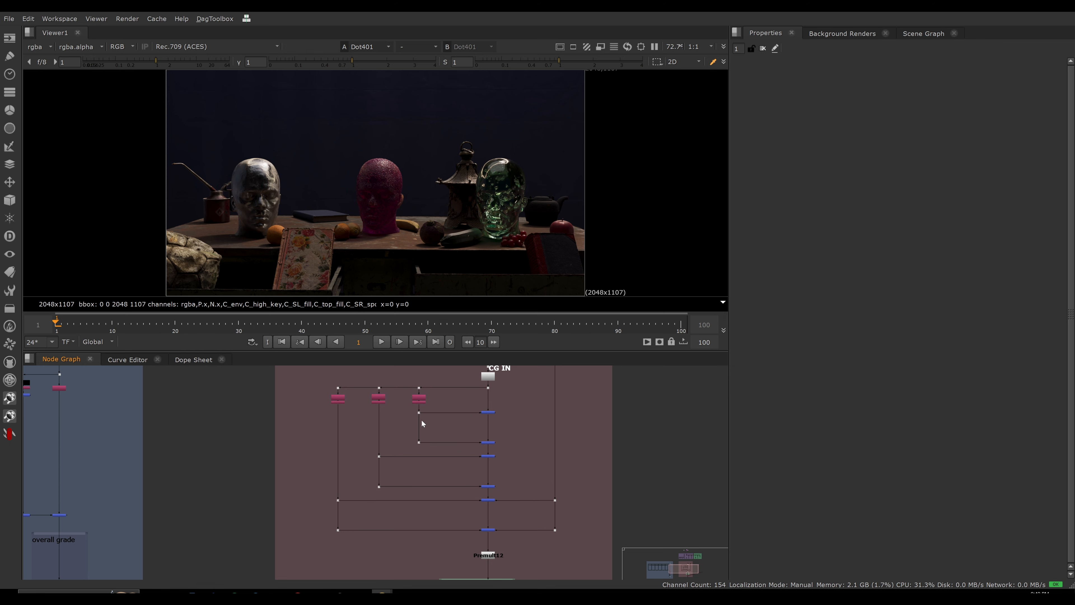
Mark the space between the from and plus merges of each AOV branch in the flawed setup
{"action": "mouse_move", "coordinate": [421, 420]}
{"action": "left_mouse_down"}
{"action": "mouse_move", "coordinate": [430, 438]}
{"action": "mouse_move", "coordinate": [418, 413]}
{"action": "left_mouse_up"}
{"action": "left_click_drag", "start_coordinate": [386, 463], "coordinate": [467, 485]}
{"action": "left_click_drag", "start_coordinate": [344, 505], "coordinate": [466, 525]}
{"action": "left_click_drag", "start_coordinate": [384, 464], "coordinate": [466, 482]}
{"action": "left_click_drag", "start_coordinate": [426, 419], "coordinate": [470, 439]}
{"action": "scroll", "coordinate": [428, 424], "scroll_direction": "down", "scroll_amount": 2}
{"action": "scroll", "coordinate": [425, 435], "scroll_direction": "down", "scroll_amount": 1}
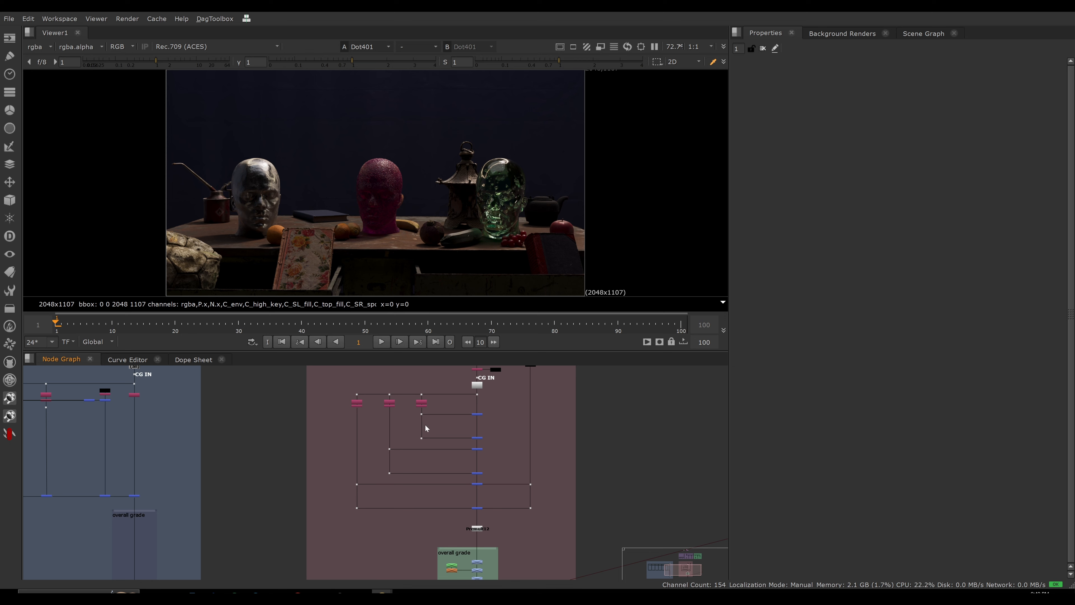
{"action": "scroll", "coordinate": [437, 420], "scroll_direction": "down", "scroll_amount": 3}
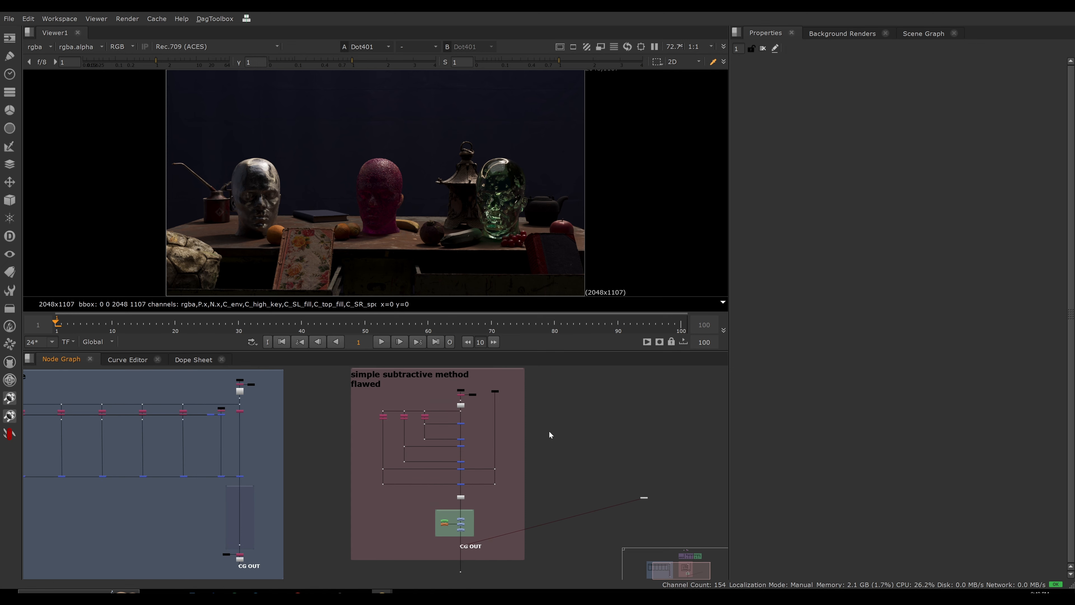
{"action": "scroll", "coordinate": [548, 435], "scroll_direction": "down", "scroll_amount": 3}
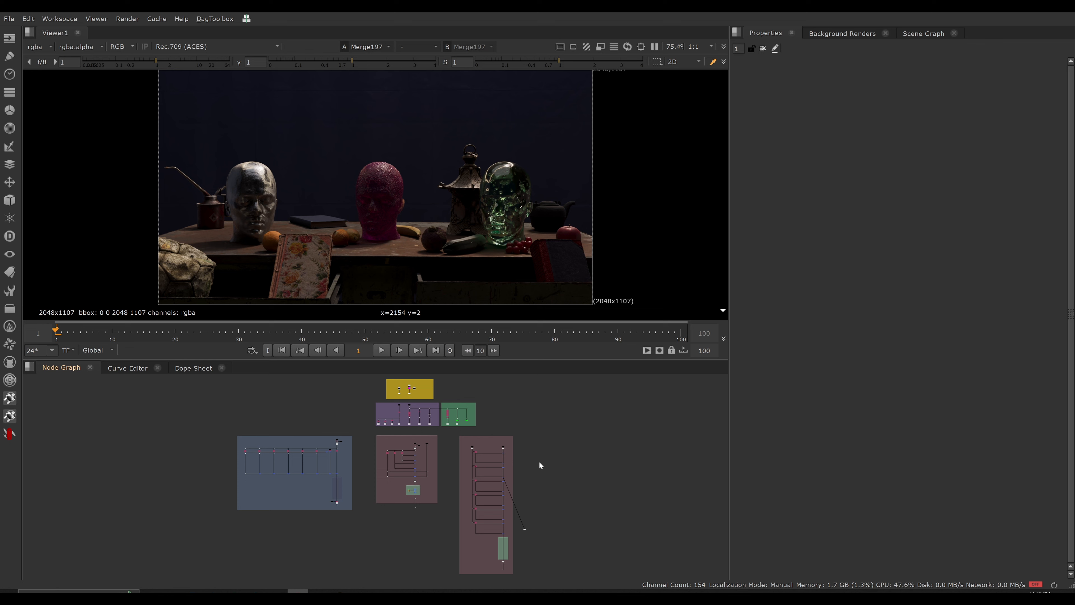
Highlight the subtractive method fixed setup, and maximize the node graph to show it beside the flawed setup
{"action": "scroll", "coordinate": [534, 452], "scroll_direction": "up", "scroll_amount": 2}
{"action": "scroll", "coordinate": [541, 461], "scroll_direction": "down", "scroll_amount": 1}
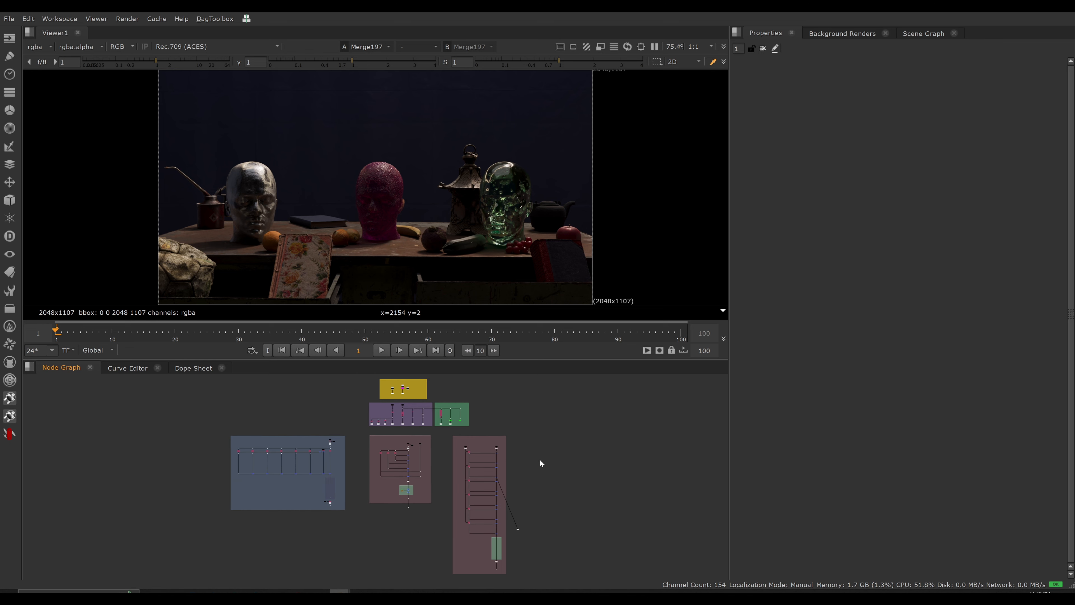
{"action": "left_click_drag", "start_coordinate": [532, 425], "coordinate": [441, 547]}
{"action": "key", "text": "f"}
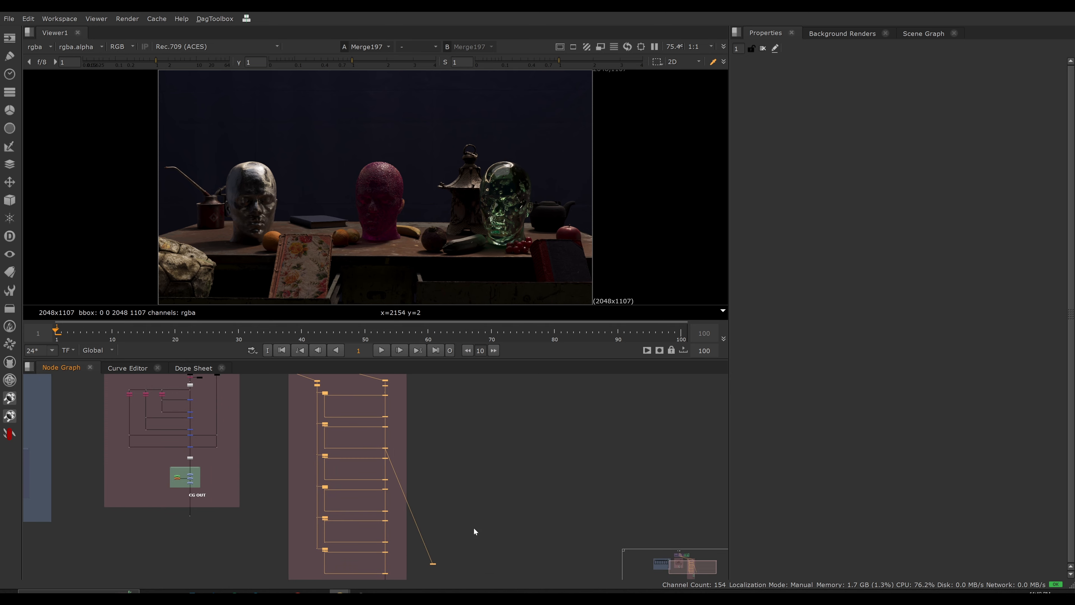
{"action": "key", "text": "space"}
{"action": "middle_click_drag", "start_coordinate": [456, 422], "coordinate": [652, 238]}
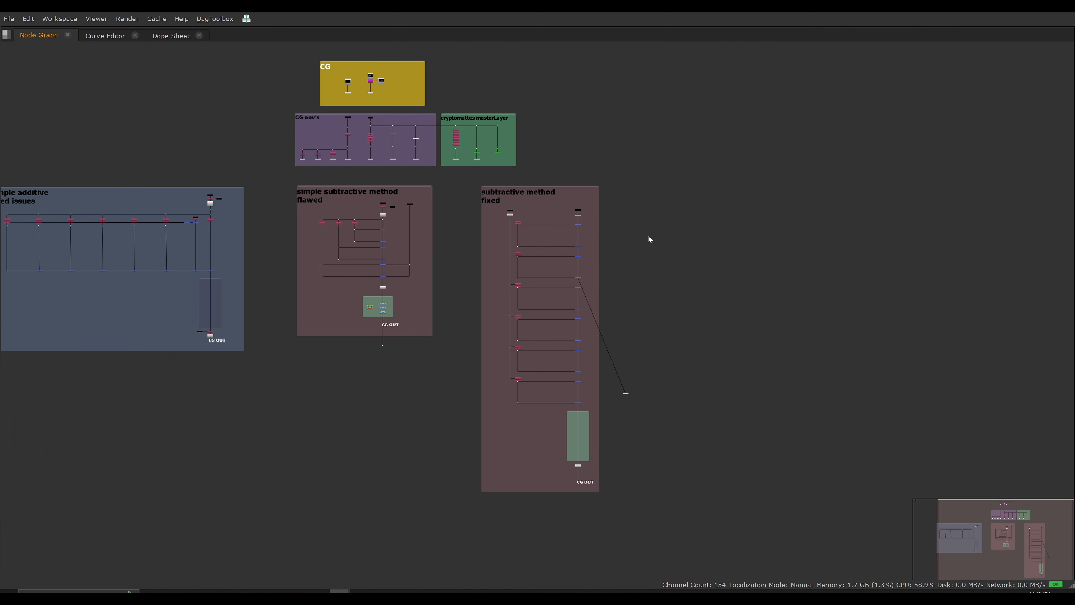
{"action": "scroll", "coordinate": [508, 215], "scroll_direction": "up", "scroll_amount": 2}
{"action": "middle_click_drag", "start_coordinate": [473, 246], "coordinate": [536, 213]}
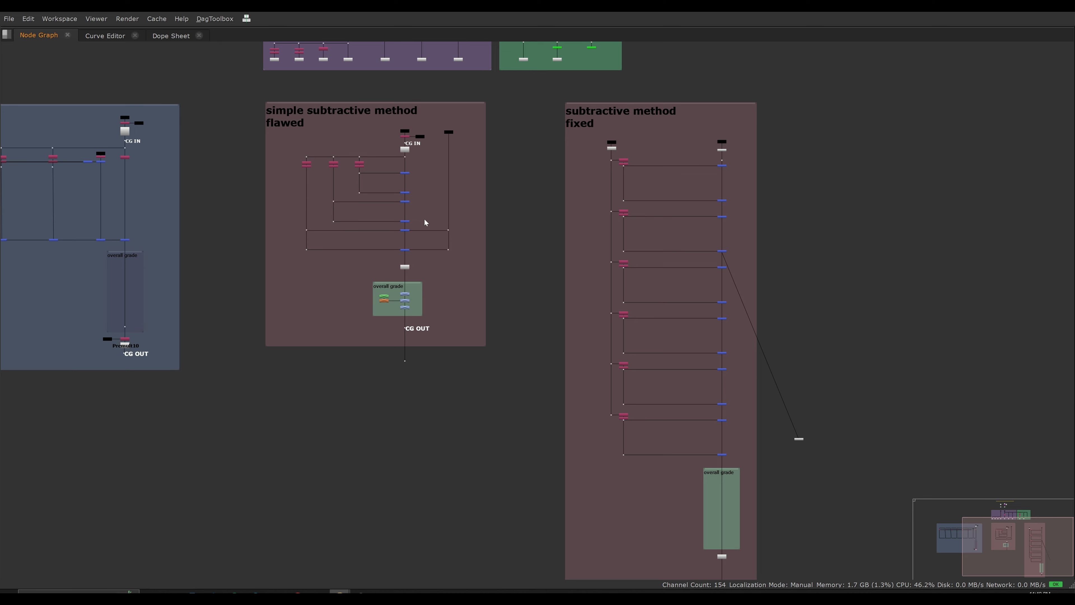
Highlight the two masked from and plus merges above Premult12 in the flawed setup
{"action": "middle_click_drag", "start_coordinate": [437, 259], "coordinate": [562, 369]}
{"action": "scroll", "coordinate": [465, 245], "scroll_direction": "up", "scroll_amount": 5}
{"action": "scroll", "coordinate": [480, 248], "scroll_direction": "up", "scroll_amount": 3}
{"action": "scroll", "coordinate": [510, 347], "scroll_direction": "up", "scroll_amount": 3}
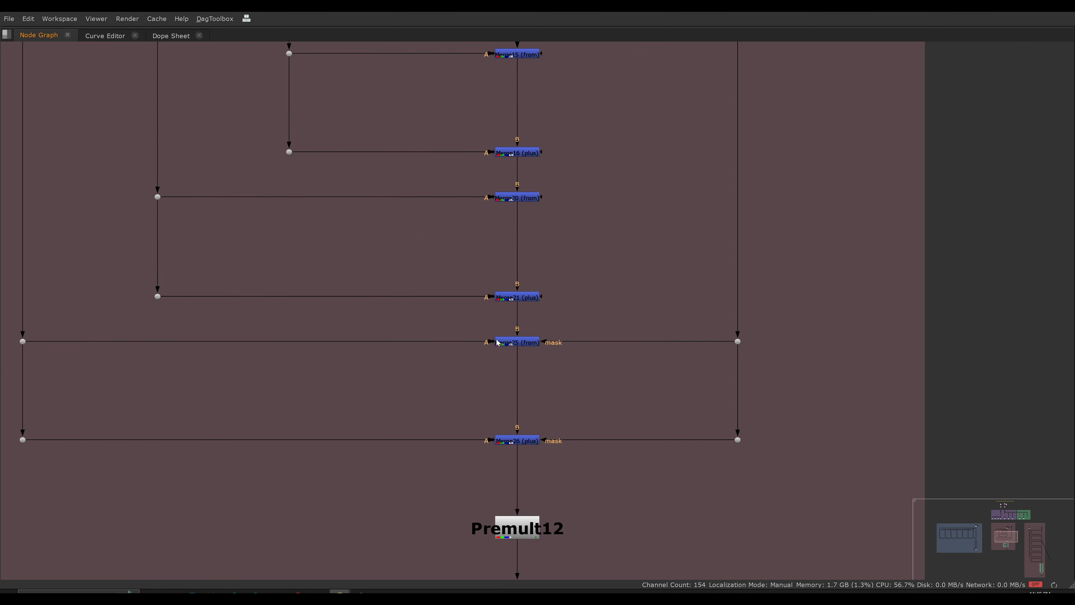
{"action": "scroll", "coordinate": [510, 341], "scroll_direction": "down", "scroll_amount": 2}
{"action": "middle_click_drag", "start_coordinate": [483, 342], "coordinate": [505, 378]}
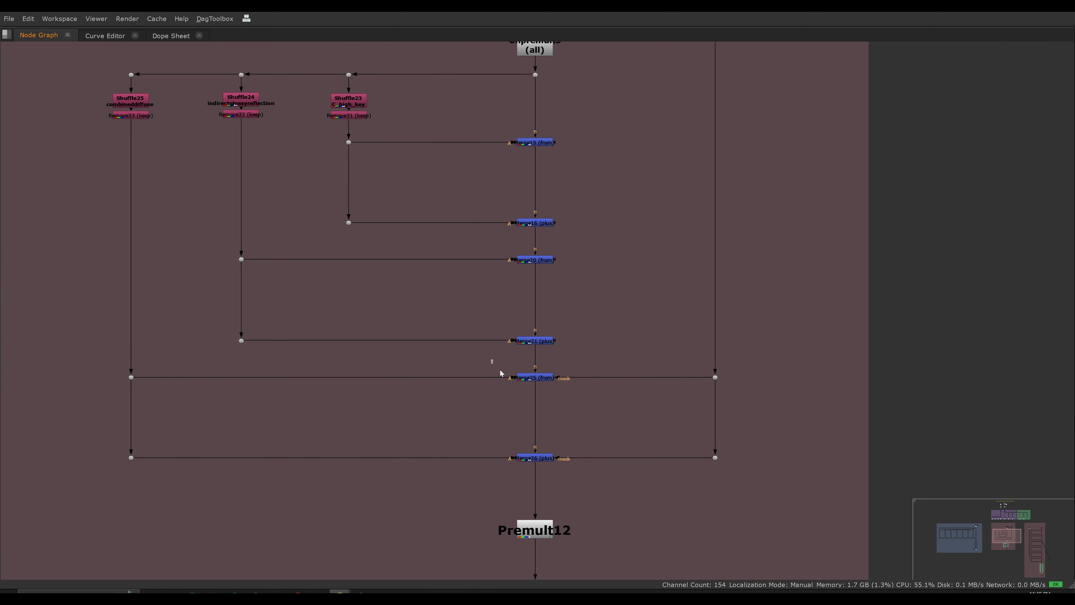
{"action": "left_click_drag", "start_coordinate": [491, 359], "coordinate": [580, 466]}
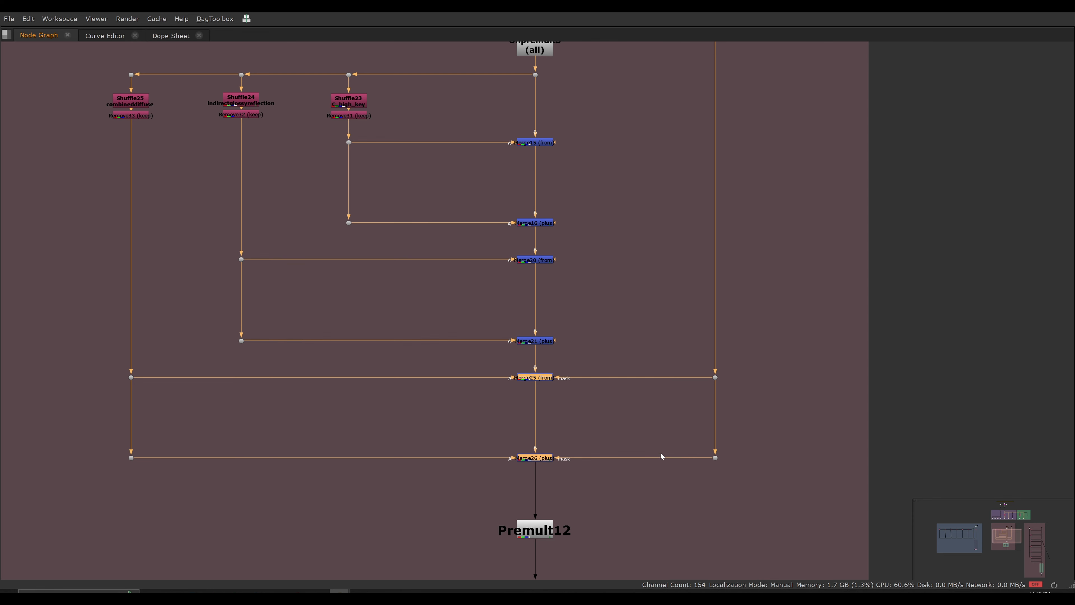
{"action": "left_click", "coordinate": [568, 398]}
{"action": "left_click_drag", "start_coordinate": [571, 360], "coordinate": [537, 465]}
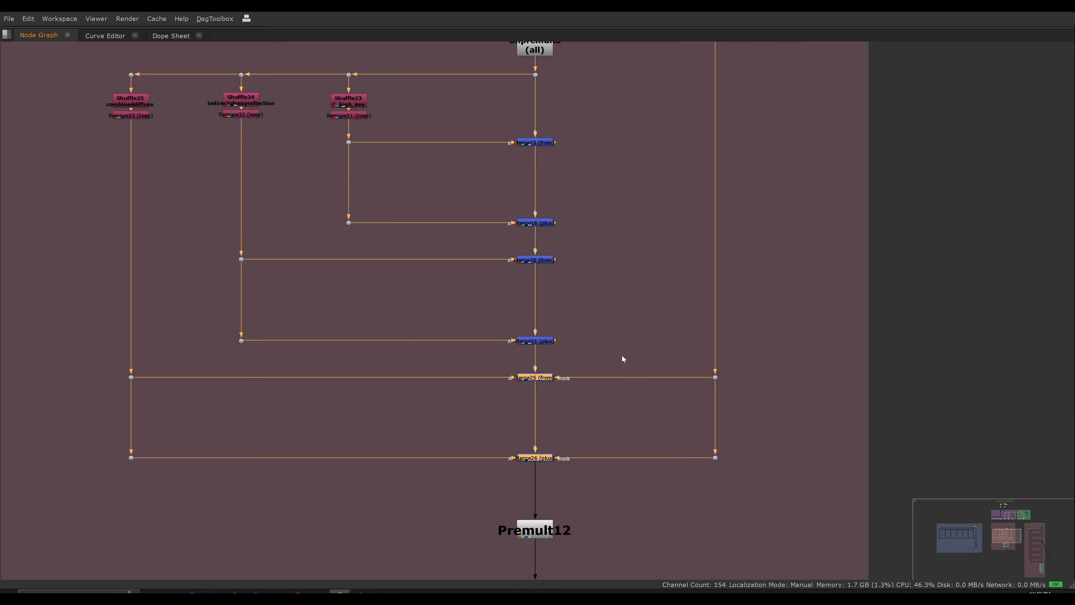
Highlight the node at the start of the main pipe in the subtractive method fixed setup
{"action": "scroll", "coordinate": [622, 359], "scroll_direction": "down", "scroll_amount": 6}
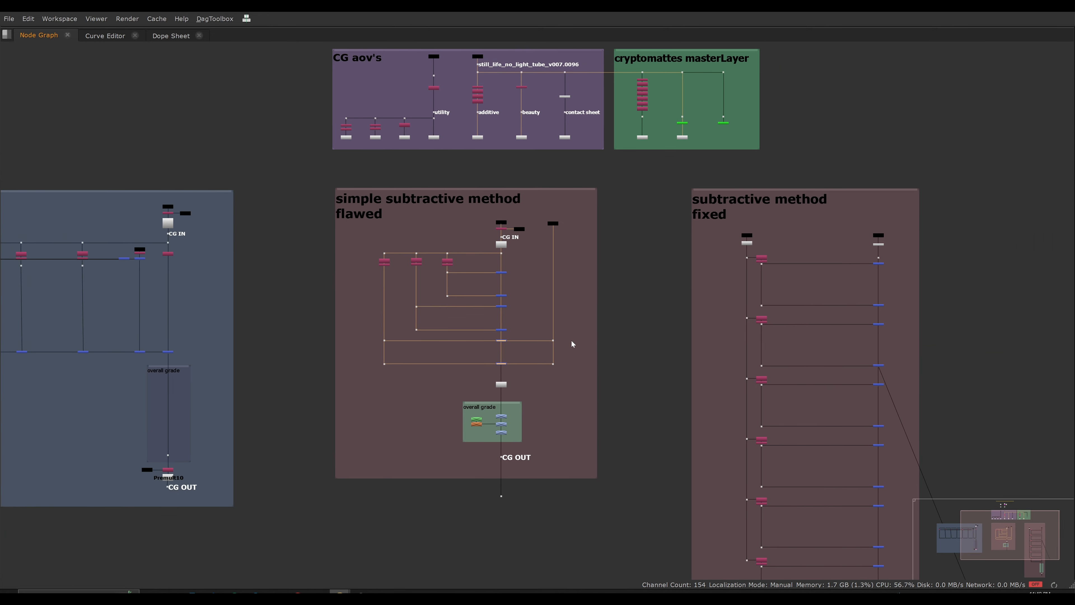
{"action": "middle_click_drag", "start_coordinate": [565, 313], "coordinate": [423, 243]}
{"action": "scroll", "coordinate": [424, 243], "scroll_direction": "down", "scroll_amount": 2}
{"action": "middle_click_drag", "start_coordinate": [530, 307], "coordinate": [494, 252]}
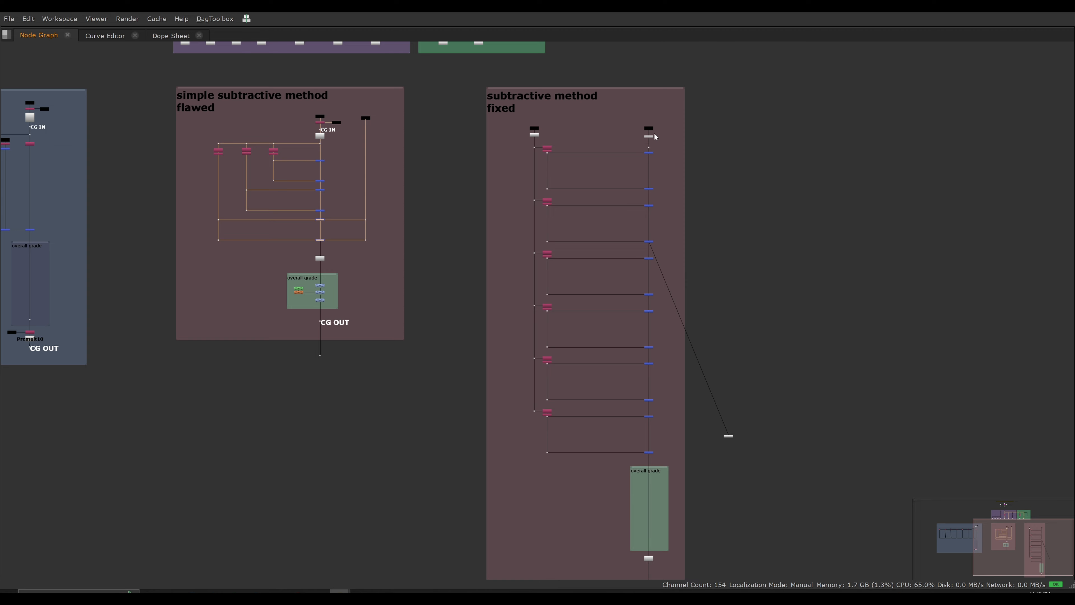
{"action": "scroll", "coordinate": [654, 132], "scroll_direction": "up", "scroll_amount": 5}
{"action": "left_click_drag", "start_coordinate": [672, 157], "coordinate": [607, 182]}
{"action": "left_click_drag", "start_coordinate": [686, 156], "coordinate": [600, 196]}
{"action": "scroll", "coordinate": [658, 184], "scroll_direction": "down", "scroll_amount": 8}
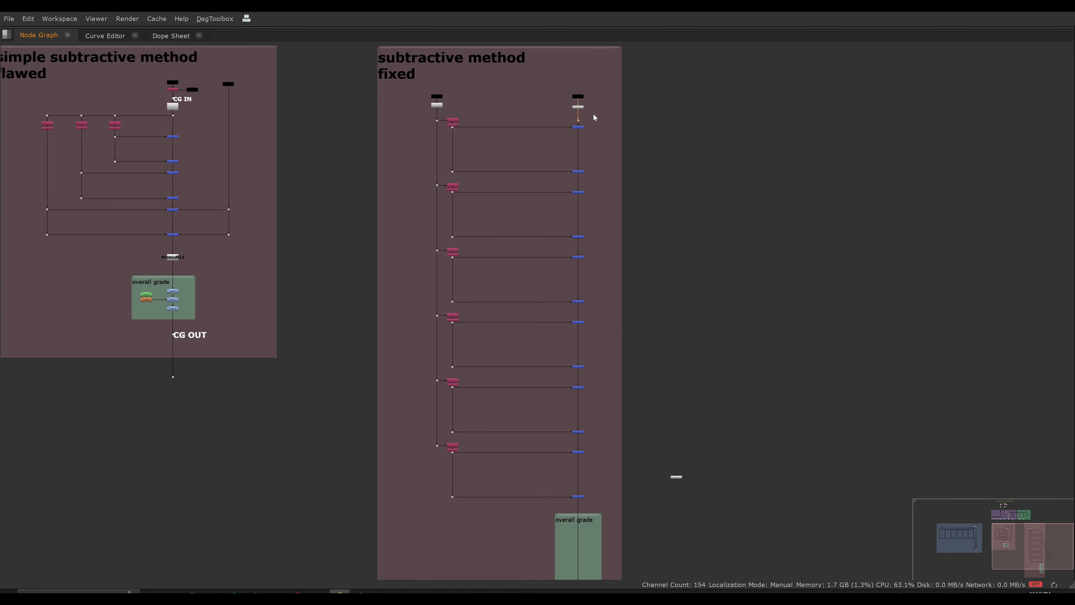
Highlight the full column of merges on the fixed setup's main pipe, and clear the selection
{"action": "left_click_drag", "start_coordinate": [593, 113], "coordinate": [603, 529]}
{"action": "scroll", "coordinate": [566, 428], "scroll_direction": "down", "scroll_amount": 4}
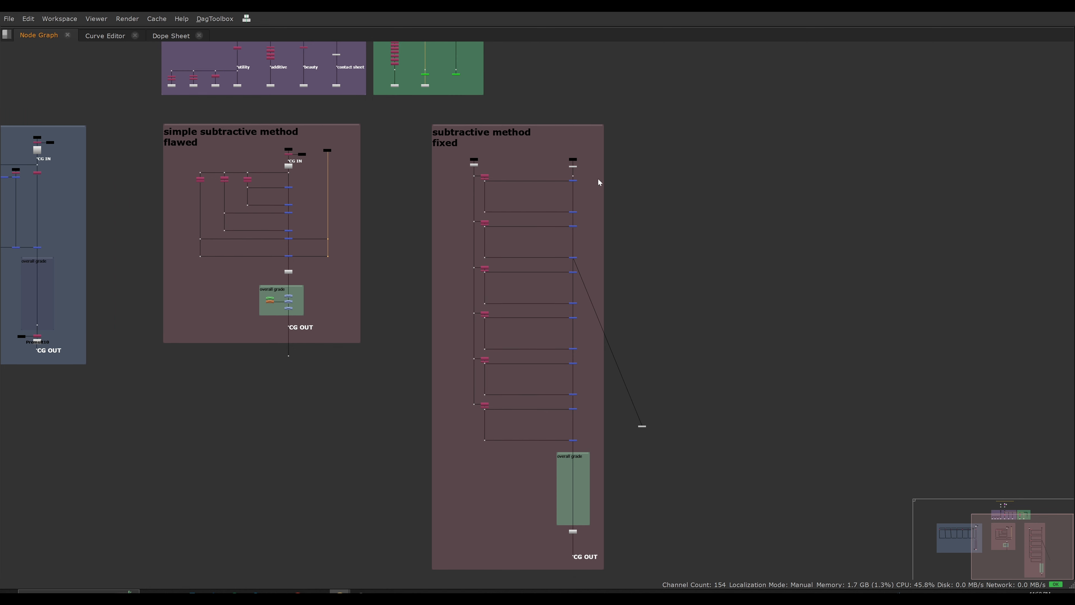
{"action": "left_click_drag", "start_coordinate": [598, 179], "coordinate": [566, 446]}
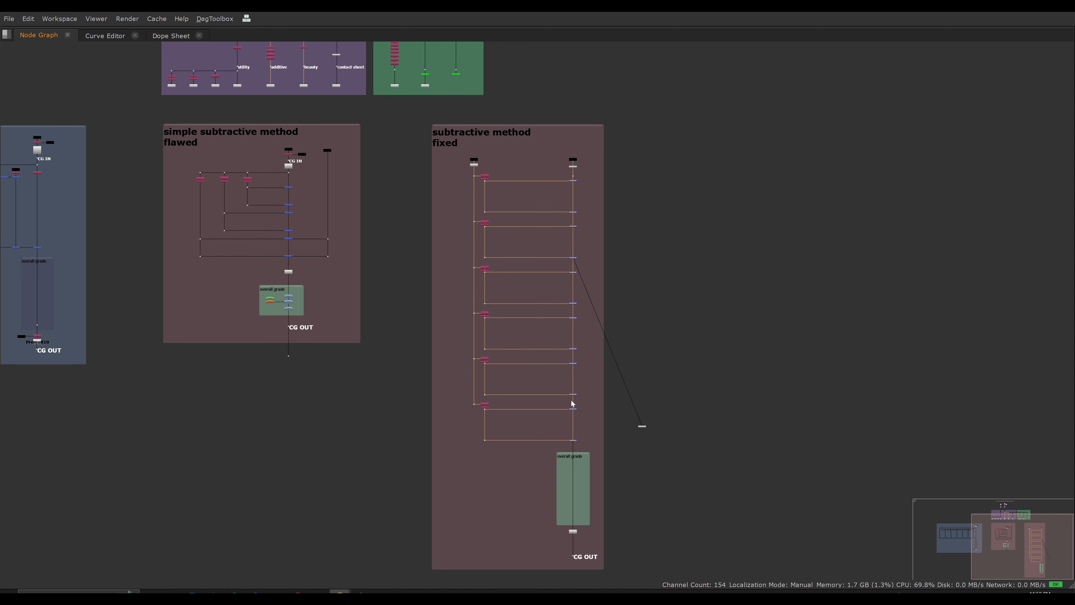
{"action": "left_click", "coordinate": [594, 403]}
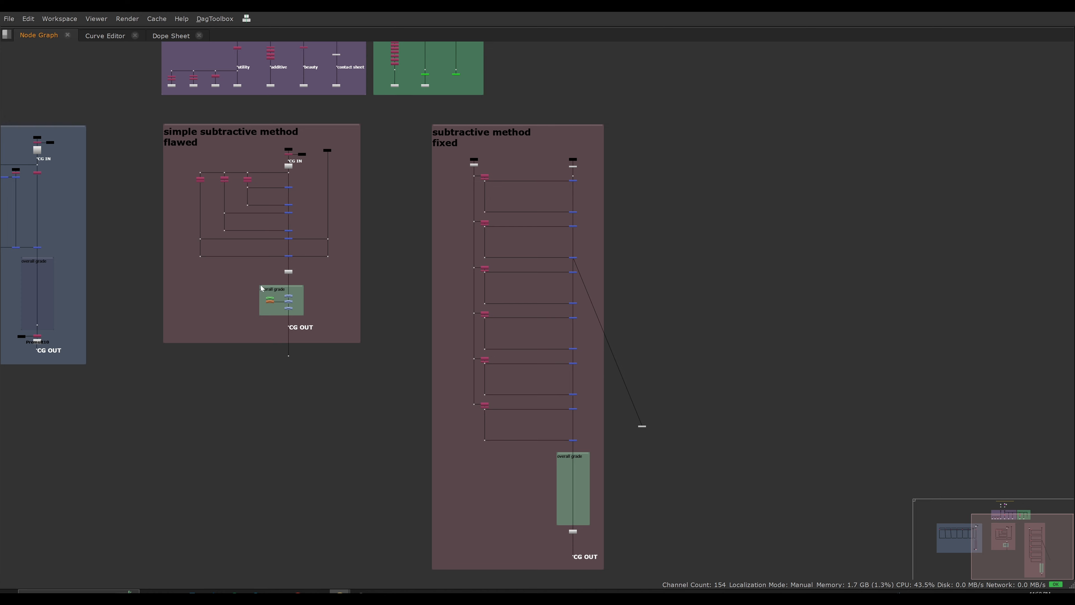
Highlight Premult12 and the overall grade nodes below it in the flawed setup
{"action": "scroll", "coordinate": [261, 285], "scroll_direction": "up", "scroll_amount": 3}
{"action": "middle_click_drag", "start_coordinate": [282, 275], "coordinate": [387, 277]}
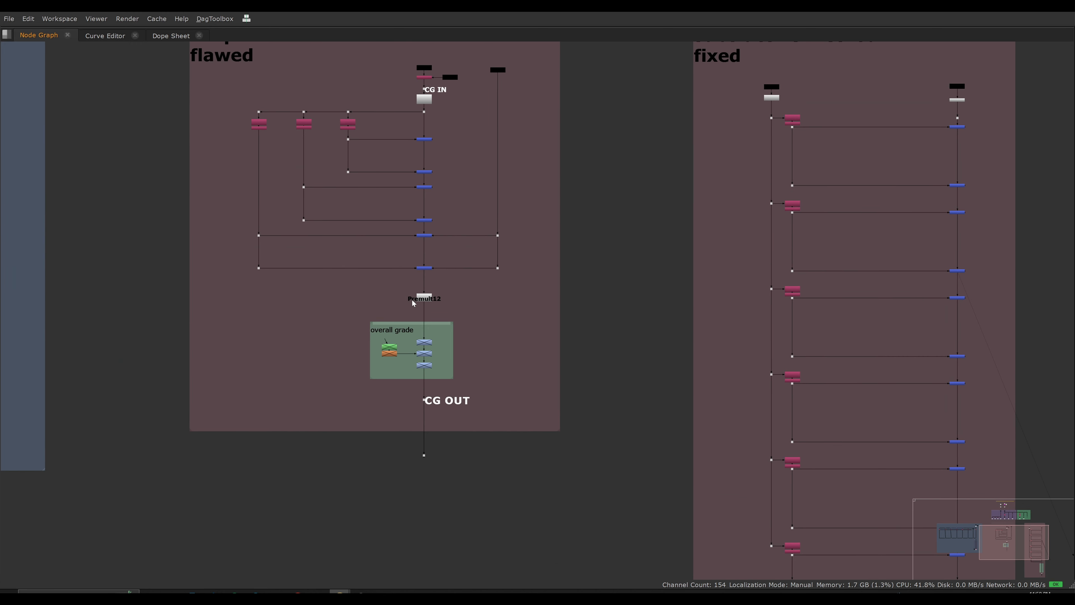
{"action": "scroll", "coordinate": [407, 290], "scroll_direction": "up", "scroll_amount": 2}
{"action": "left_click", "coordinate": [422, 300]}
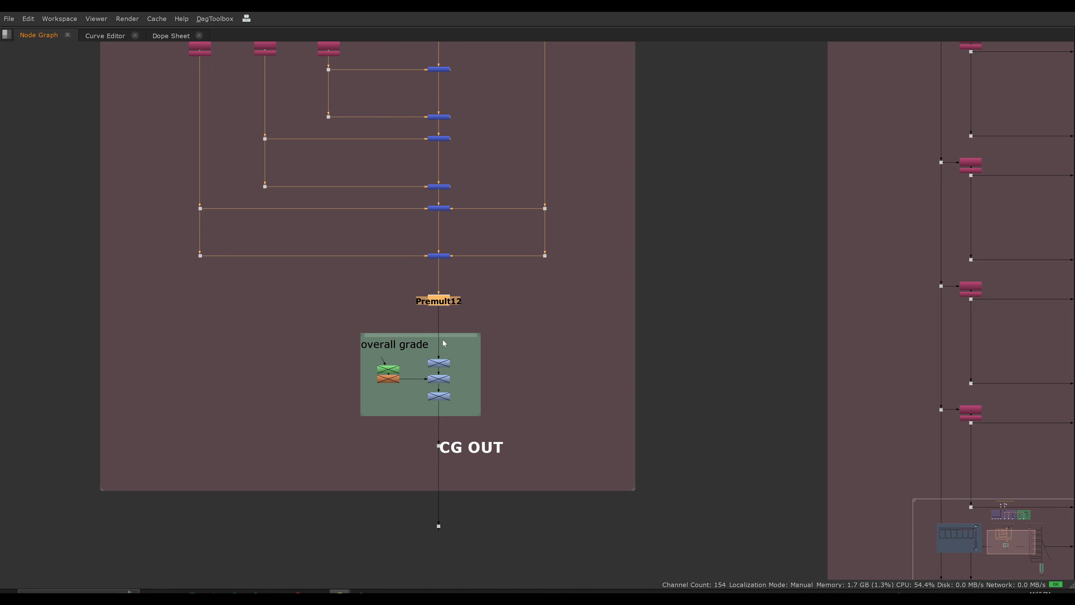
{"action": "left_click_drag", "start_coordinate": [335, 324], "coordinate": [513, 424]}
Highlight Premult16 below the overall grade in the fixed setup, and compare its placement with the flawed setup
{"action": "middle_click_drag", "start_coordinate": [493, 333], "coordinate": [418, 362], "text": "alt"}
{"action": "middle_click_drag", "start_coordinate": [581, 390], "coordinate": [490, 333]}
{"action": "scroll", "coordinate": [599, 411], "scroll_direction": "up", "scroll_amount": 5}
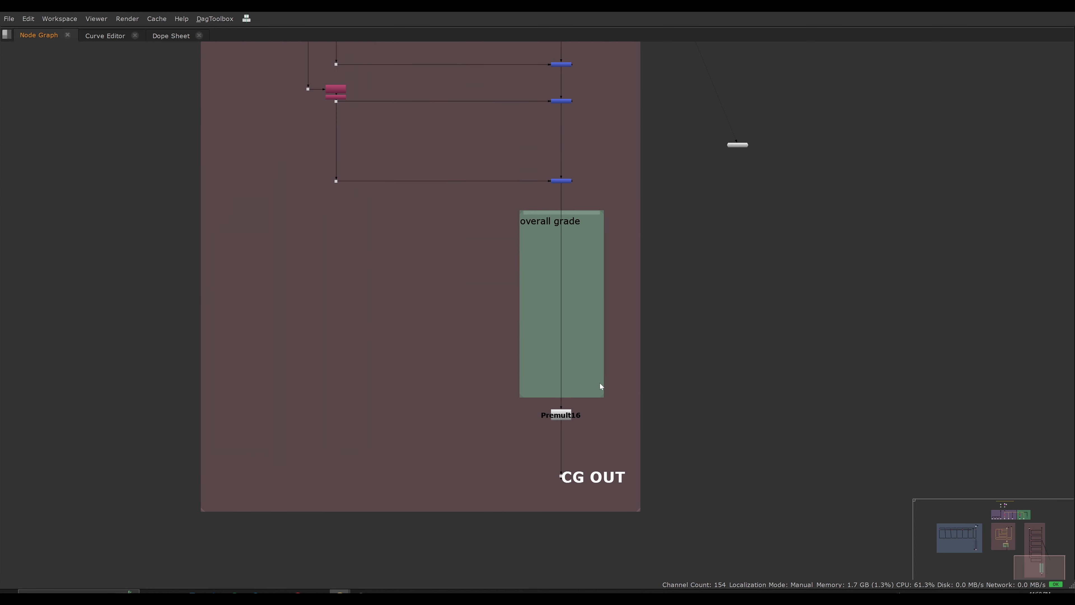
{"action": "left_click", "coordinate": [563, 417]}
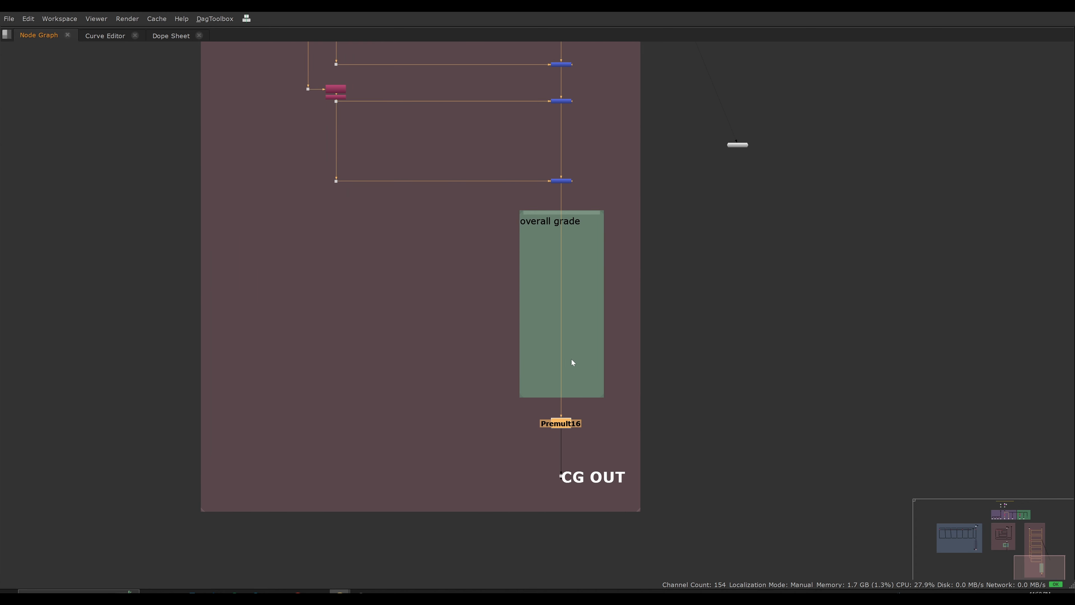
{"action": "scroll", "coordinate": [571, 358], "scroll_direction": "down", "scroll_amount": 5}
{"action": "middle_click_drag", "start_coordinate": [547, 365], "coordinate": [567, 392]}
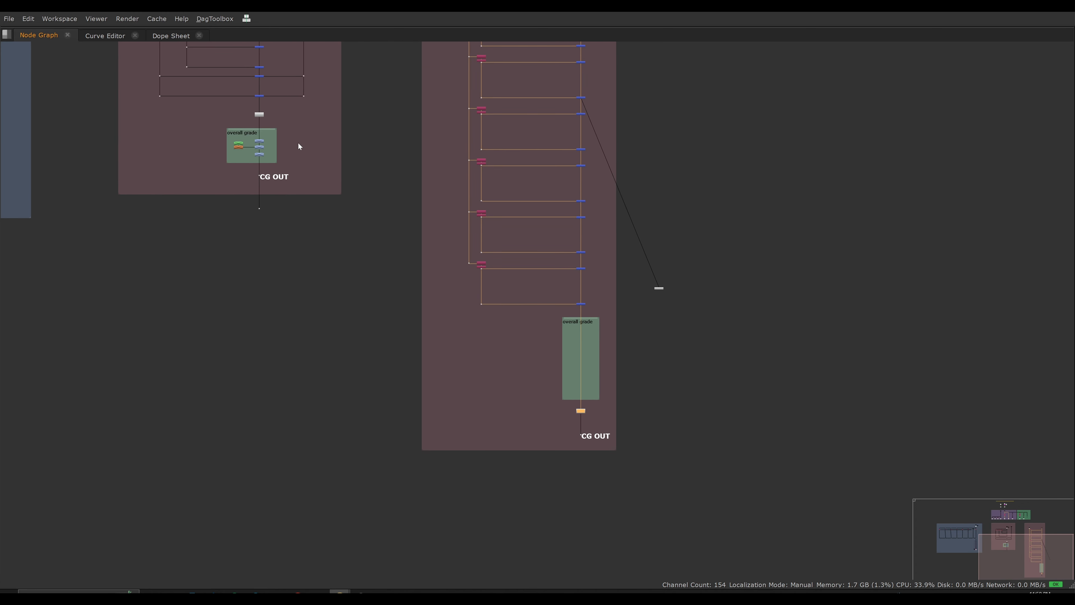
Examine the fixed setup's AOV branches one after another, marking the grading space inside each subtract-and-add loop
{"action": "scroll", "coordinate": [586, 374], "scroll_direction": "down", "scroll_amount": 4}
{"action": "middle_click_drag", "start_coordinate": [572, 404], "coordinate": [592, 427]}
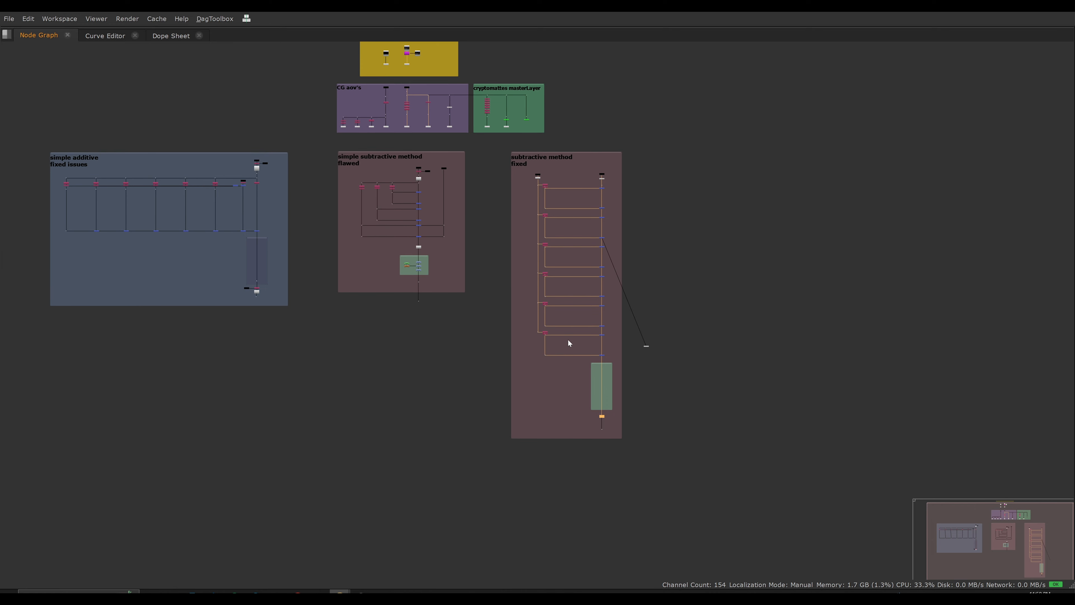
{"action": "scroll", "coordinate": [548, 199], "scroll_direction": "up", "scroll_amount": 2}
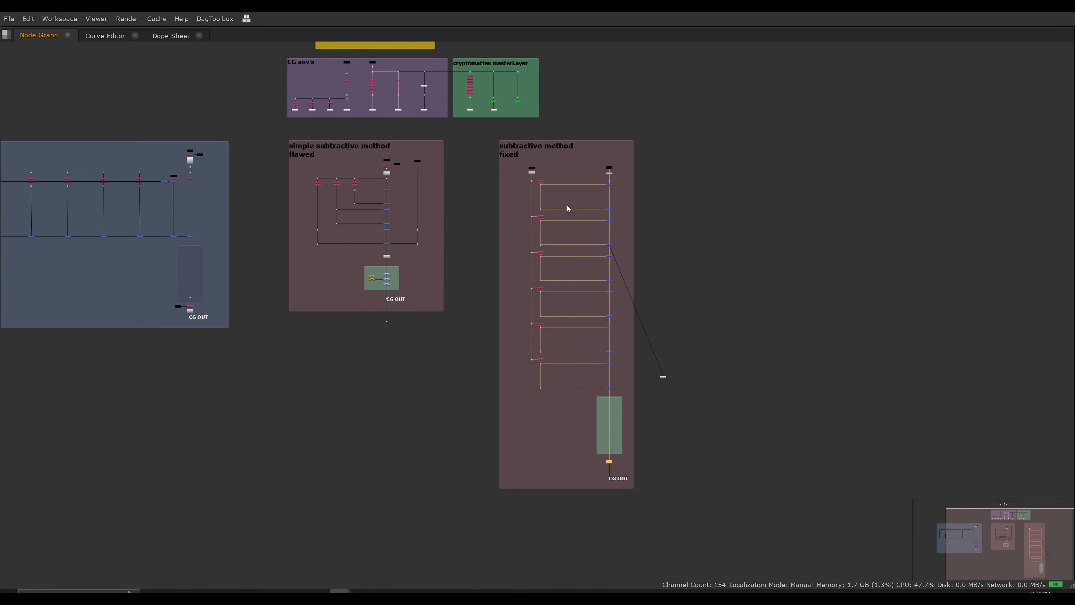
{"action": "middle_click_drag", "start_coordinate": [565, 204], "coordinate": [625, 172]}
{"action": "scroll", "coordinate": [576, 214], "scroll_direction": "up", "scroll_amount": 2}
{"action": "scroll", "coordinate": [597, 214], "scroll_direction": "up", "scroll_amount": 2}
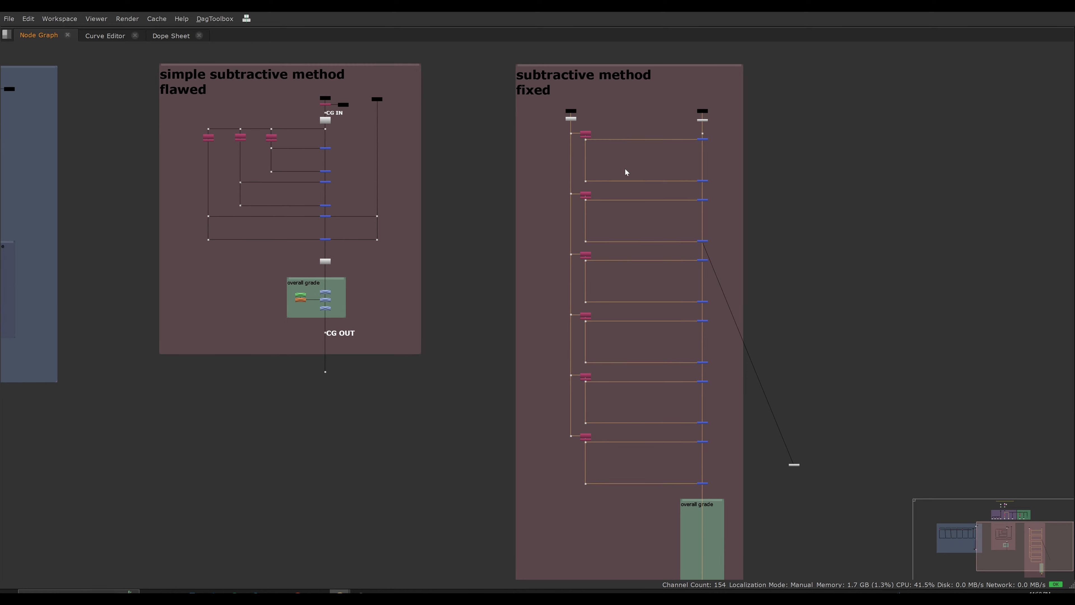
{"action": "left_click", "coordinate": [602, 159]}
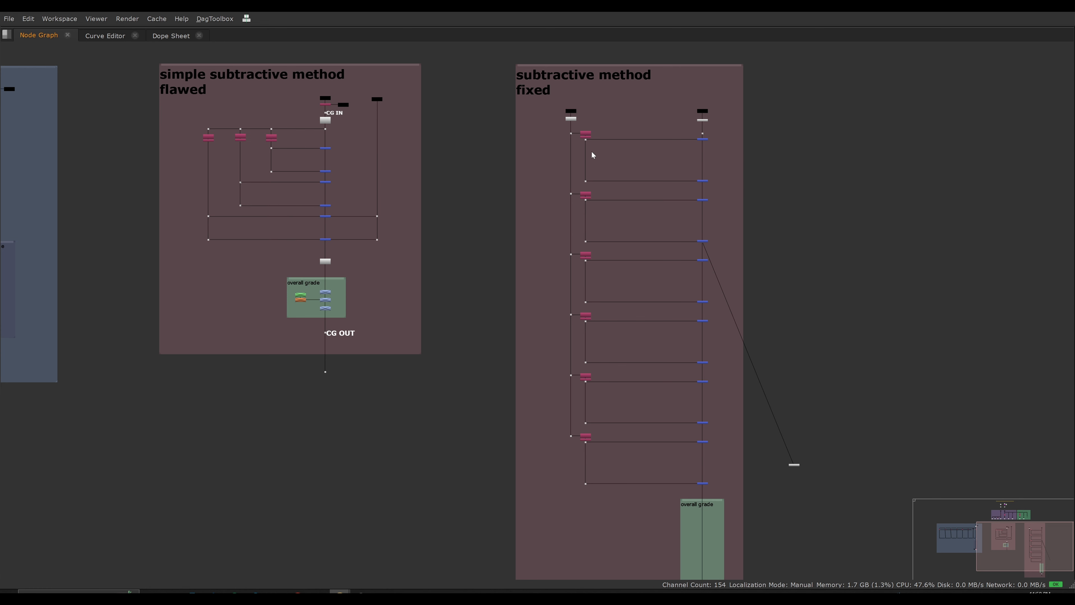
{"action": "left_click_drag", "start_coordinate": [590, 154], "coordinate": [661, 195]}
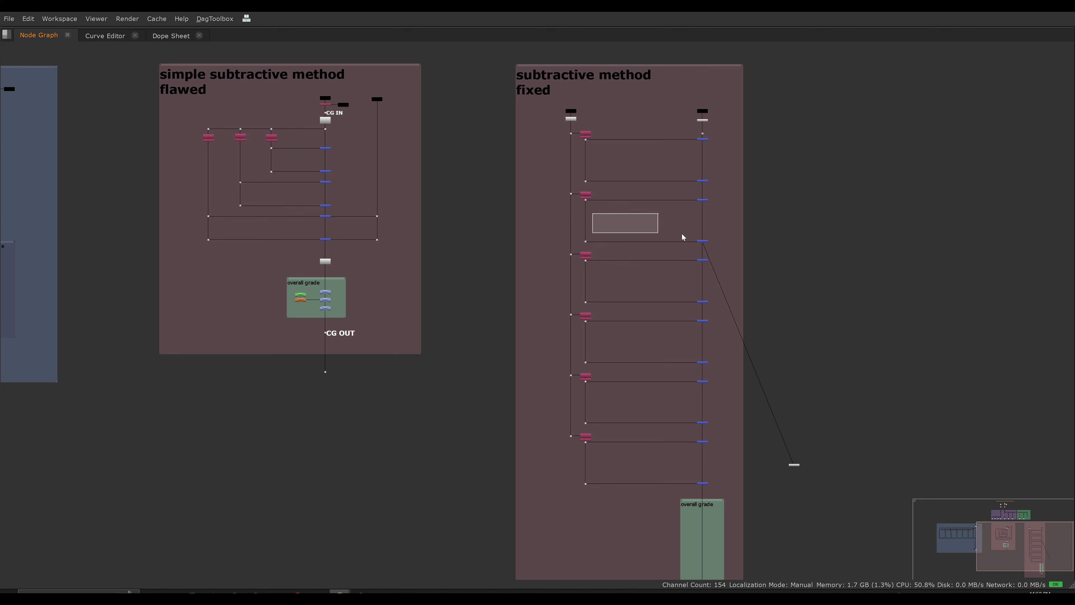
{"action": "left_click_drag", "start_coordinate": [682, 234], "coordinate": [689, 239]}
{"action": "left_click_drag", "start_coordinate": [655, 298], "coordinate": [660, 300]}
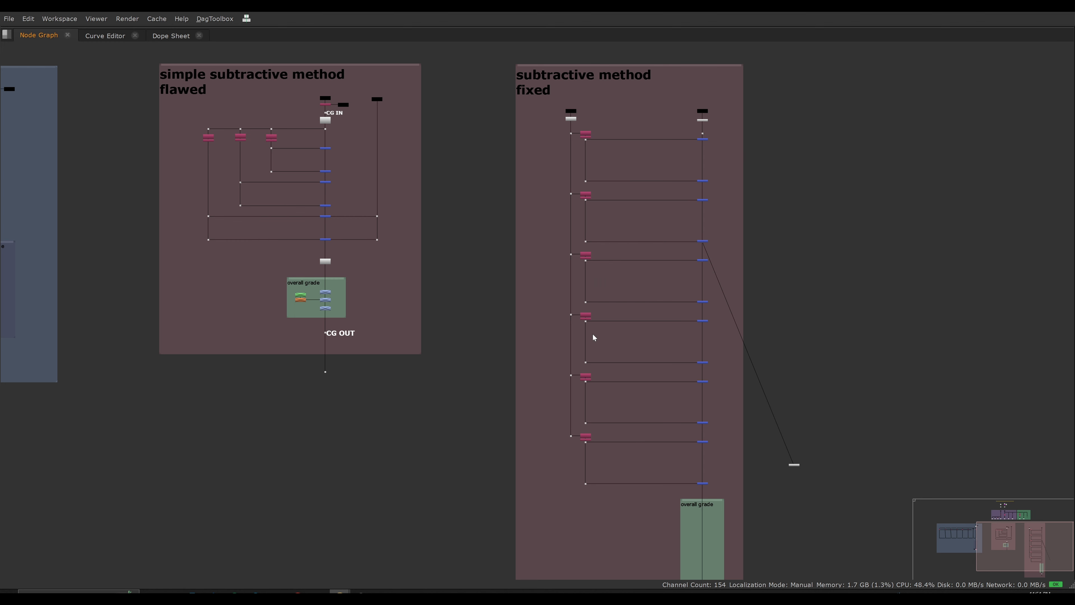
{"action": "left_click_drag", "start_coordinate": [592, 333], "coordinate": [656, 368]}
{"action": "left_click_drag", "start_coordinate": [547, 372], "coordinate": [614, 403]}
{"action": "left_click_drag", "start_coordinate": [722, 372], "coordinate": [555, 426]}
{"action": "left_click", "coordinate": [566, 344]}
{"action": "scroll", "coordinate": [601, 401], "scroll_direction": "down", "scroll_amount": 3}
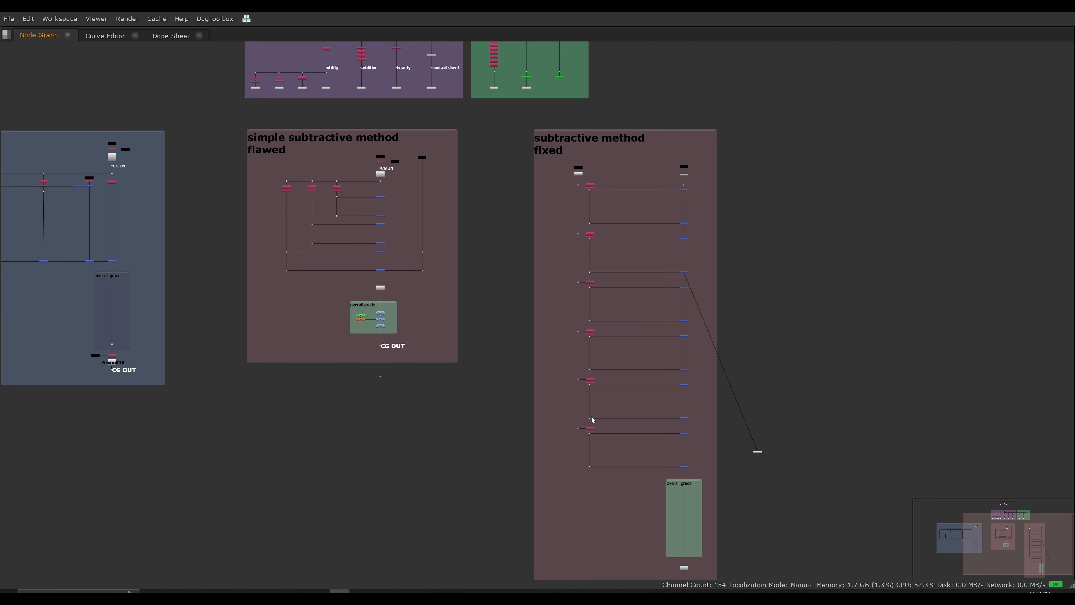
{"action": "scroll", "coordinate": [576, 425], "scroll_direction": "down", "scroll_amount": 3}
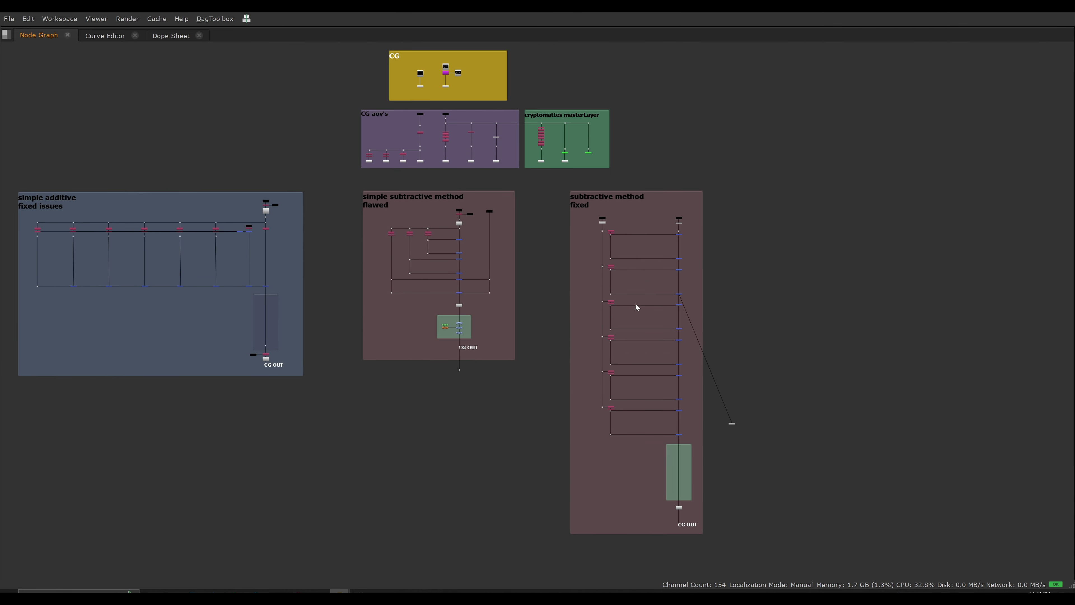
Highlight the AOV branches of the fixed subtractive setup and those of the simple additive setup to compare the two structures
{"action": "middle_click_drag", "start_coordinate": [650, 410], "coordinate": [684, 406]}
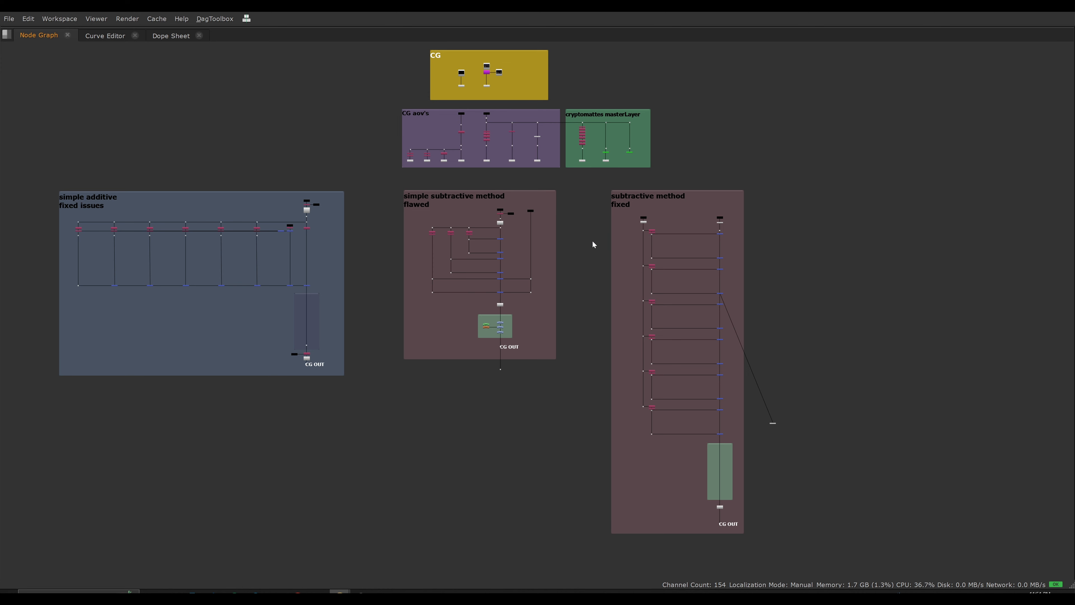
{"action": "middle_click_drag", "start_coordinate": [592, 241], "coordinate": [577, 220]}
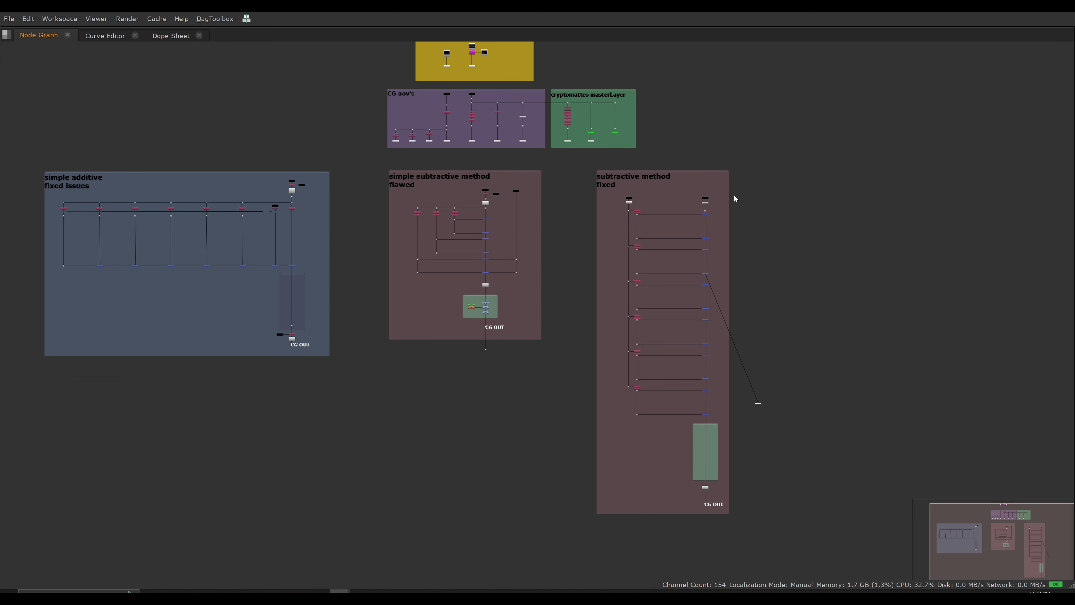
{"action": "left_click_drag", "start_coordinate": [742, 197], "coordinate": [750, 476]}
{"action": "left_click_drag", "start_coordinate": [606, 208], "coordinate": [719, 417]}
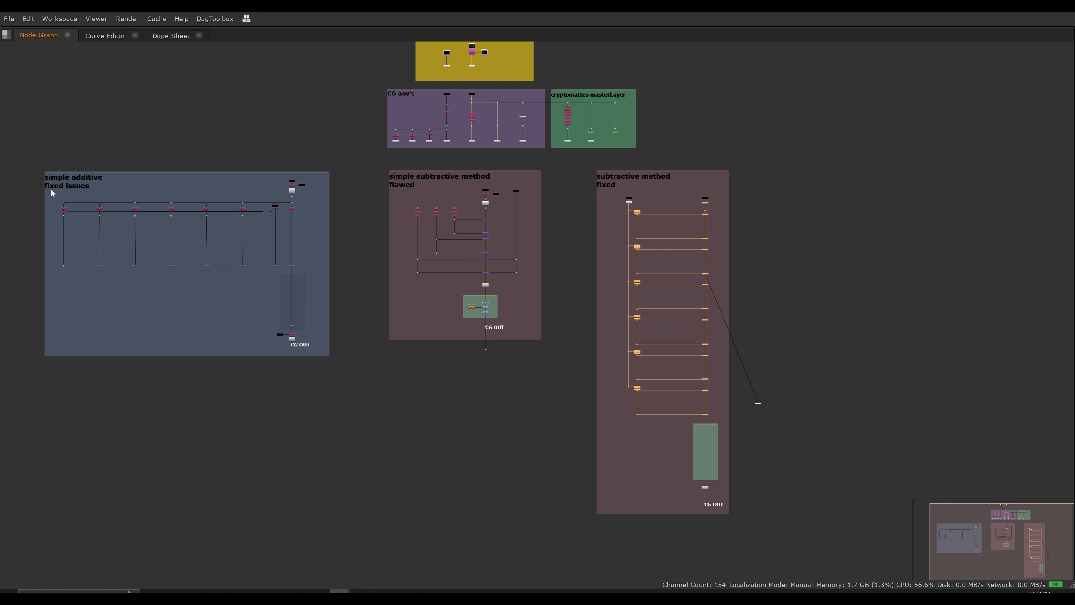
{"action": "left_click_drag", "start_coordinate": [32, 193], "coordinate": [262, 274]}
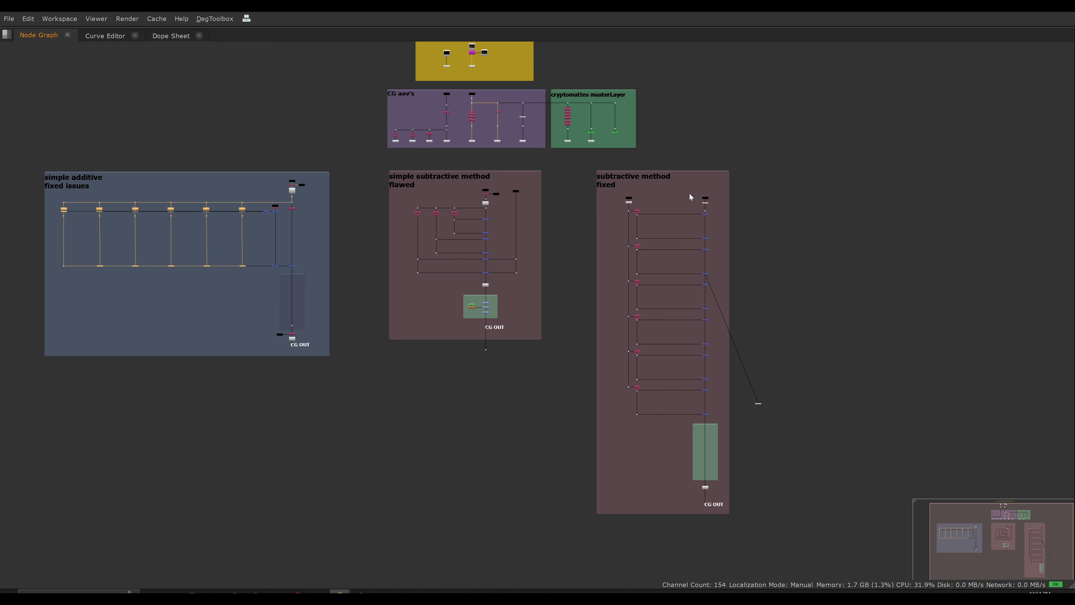
{"action": "left_click", "coordinate": [768, 274]}
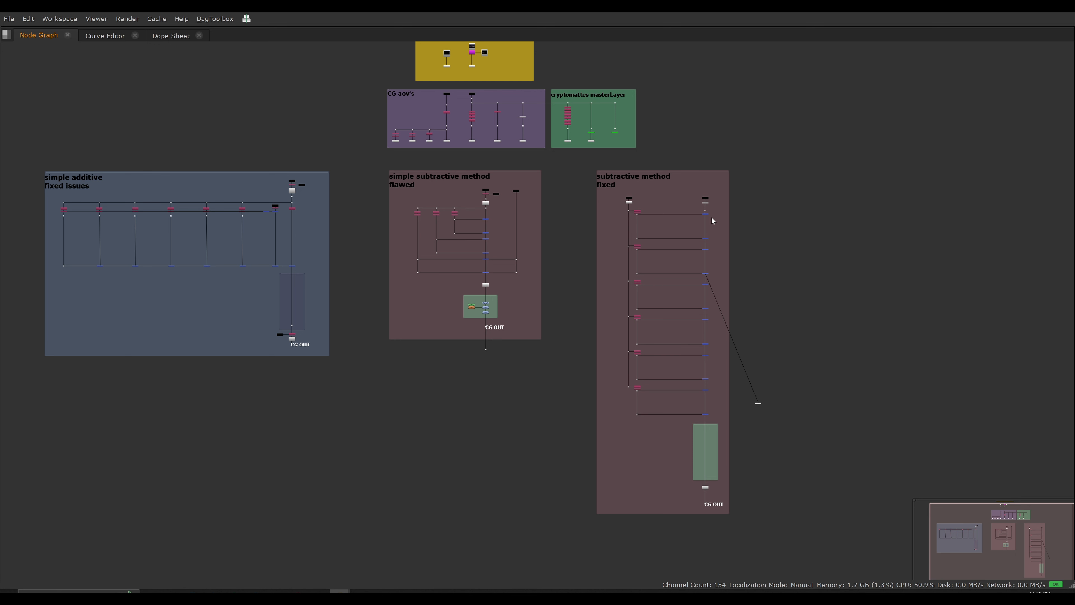
{"action": "left_click_drag", "start_coordinate": [712, 206], "coordinate": [715, 496]}
Highlight the combineddiffuse, indirectglossyreflection and C_high_key shuffles of the flawed setup one at a time, and clear the selection
{"action": "scroll", "coordinate": [436, 215], "scroll_direction": "up", "scroll_amount": 4}
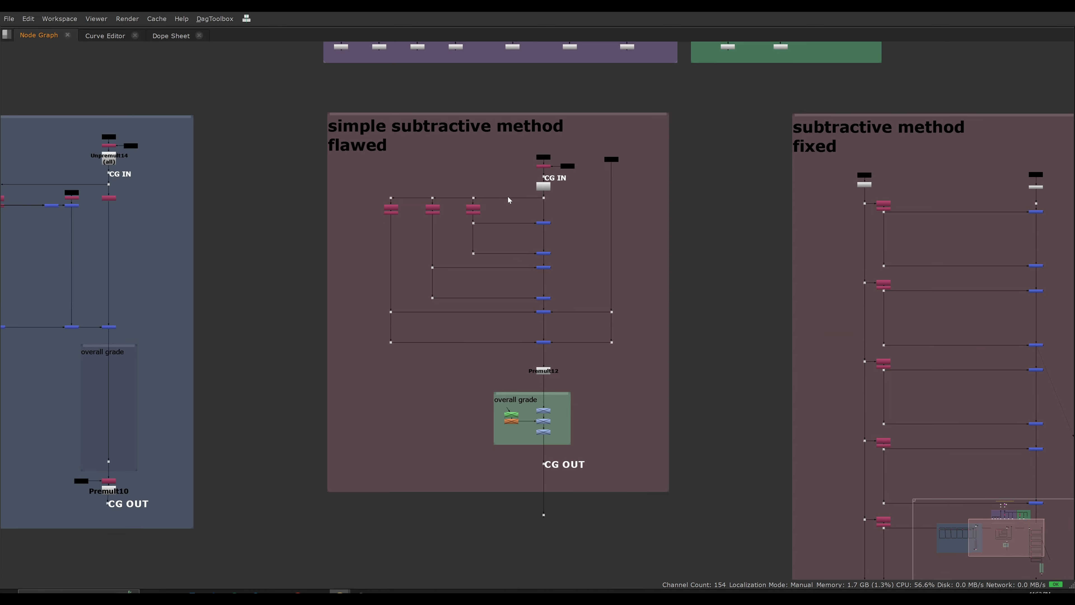
{"action": "scroll", "coordinate": [508, 199], "scroll_direction": "up", "scroll_amount": 4}
{"action": "scroll", "coordinate": [444, 226], "scroll_direction": "up", "scroll_amount": 2}
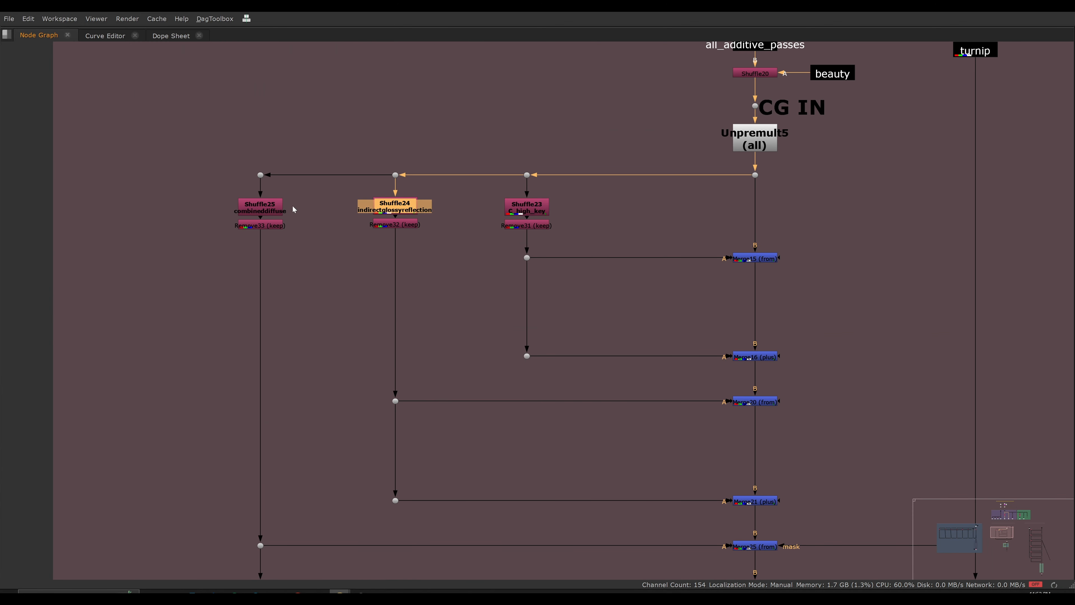
{"action": "left_click", "coordinate": [274, 211]}
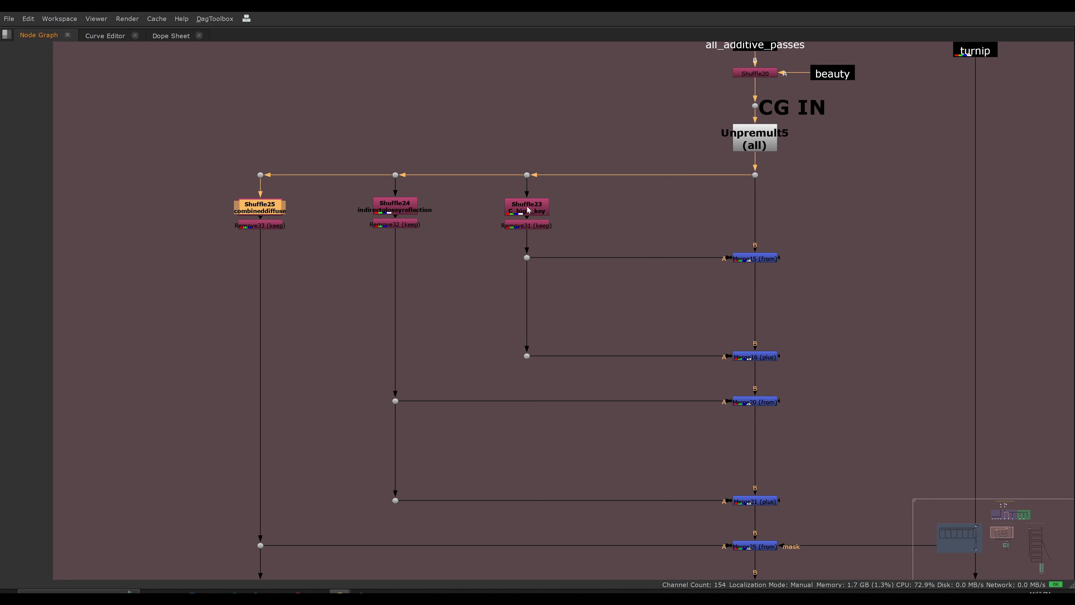
{"action": "left_click", "coordinate": [411, 210]}
{"action": "left_click", "coordinate": [275, 215]}
{"action": "left_click", "coordinate": [388, 215]}
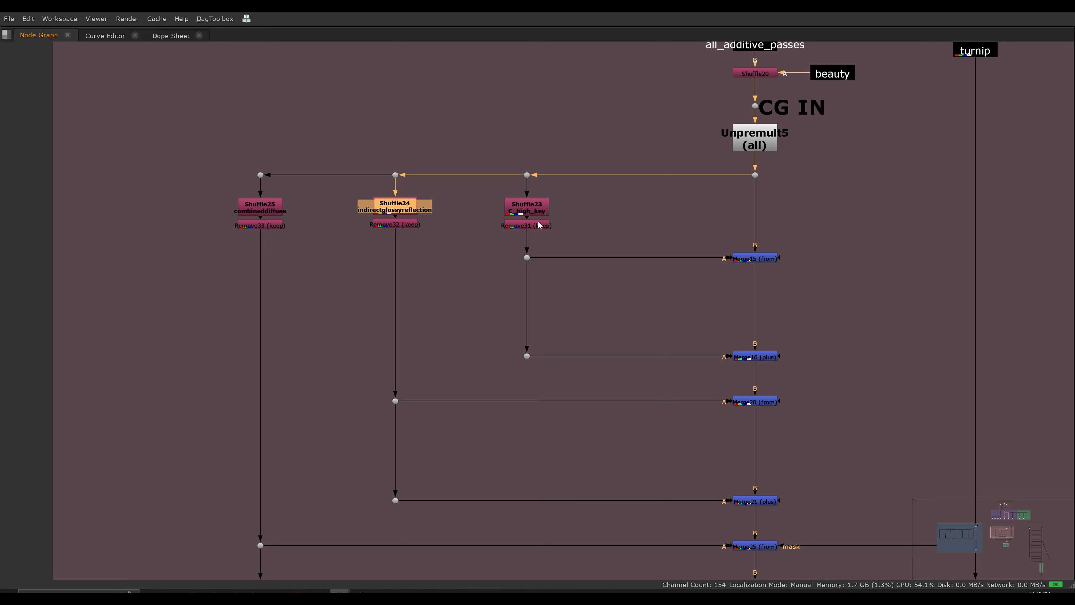
{"action": "left_click", "coordinate": [533, 209]}
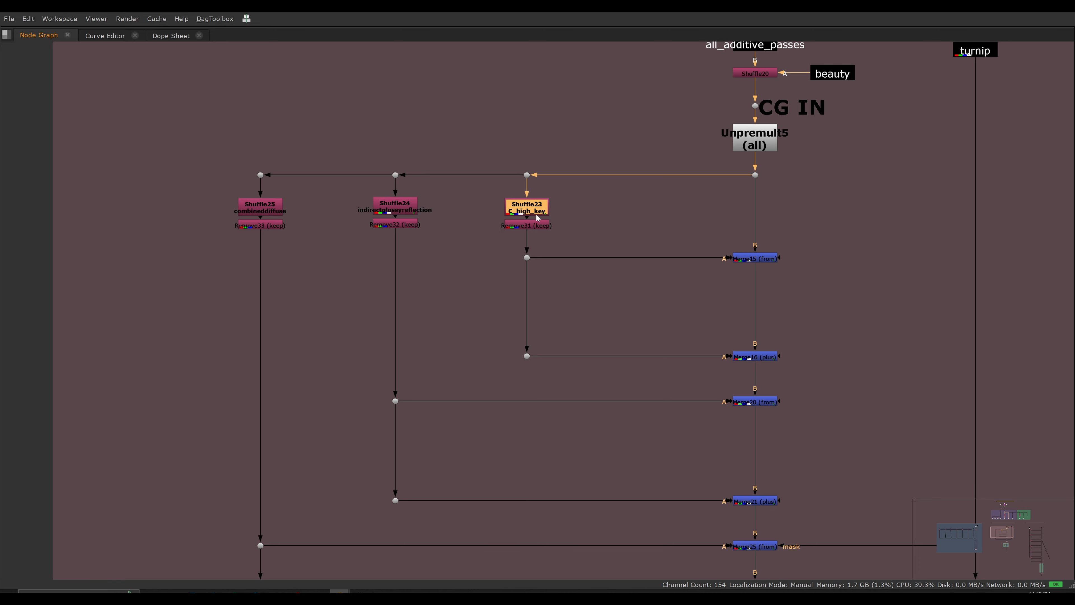
{"action": "left_click", "coordinate": [595, 229]}
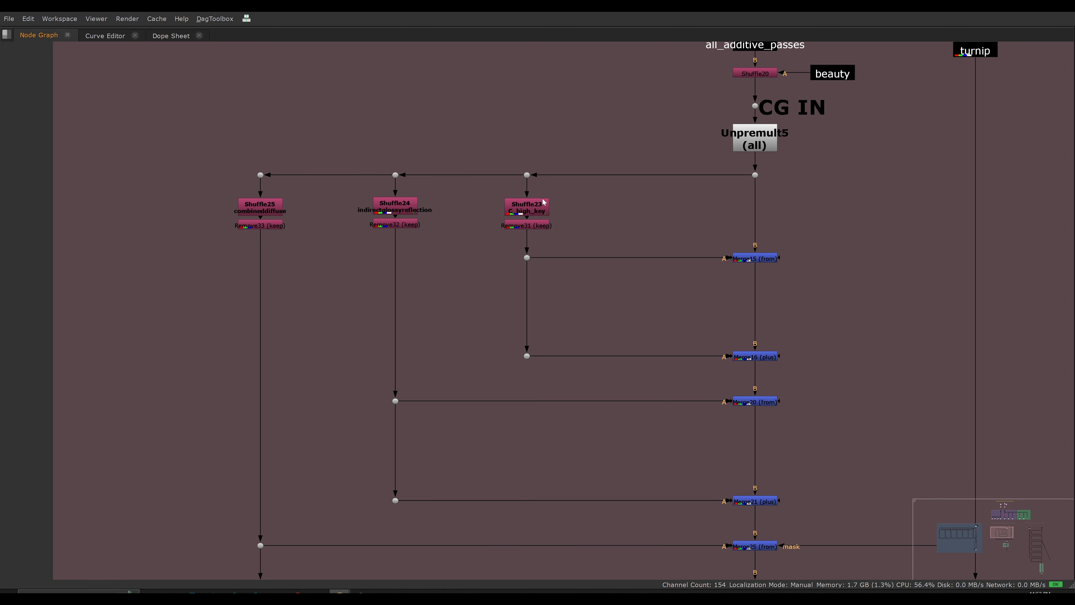
Highlight all three AOV branches with their merges in the flawed setup, and clear the selection
{"action": "scroll", "coordinate": [544, 202], "scroll_direction": "down", "scroll_amount": 5}
{"action": "left_click_drag", "start_coordinate": [438, 186], "coordinate": [628, 327]}
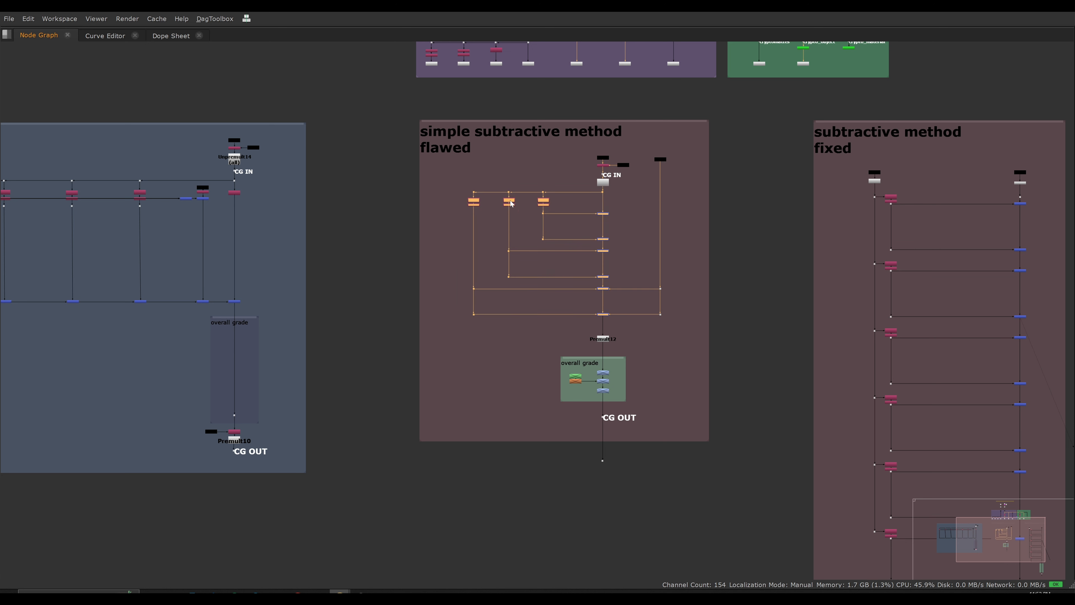
{"action": "left_click", "coordinate": [635, 230]}
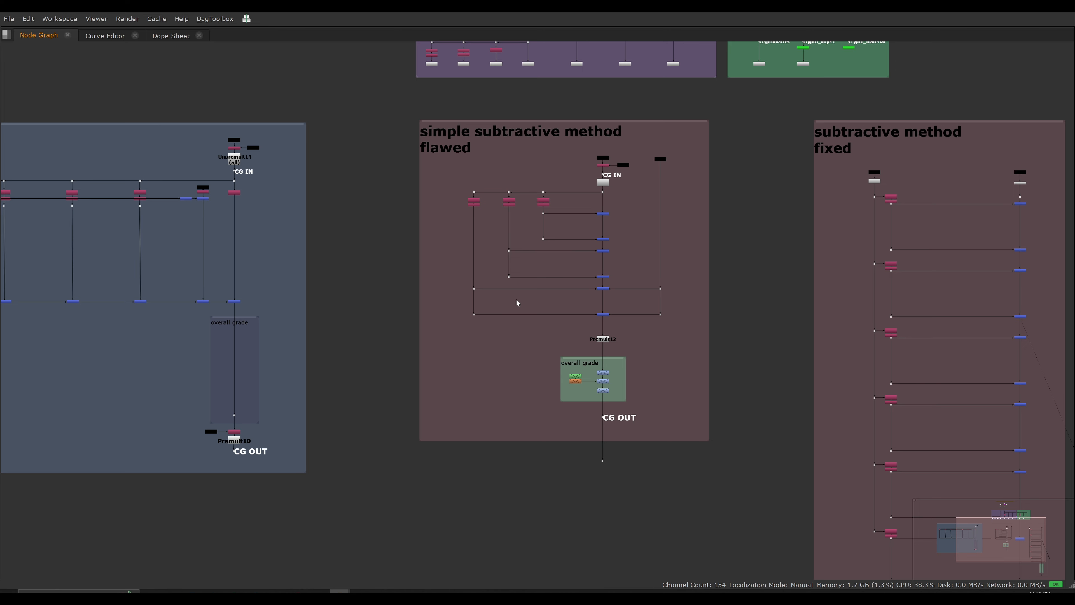
Highlight the from and plus merges of the C_high_key loop in the flawed setup
{"action": "scroll", "coordinate": [599, 254], "scroll_direction": "up", "scroll_amount": 8}
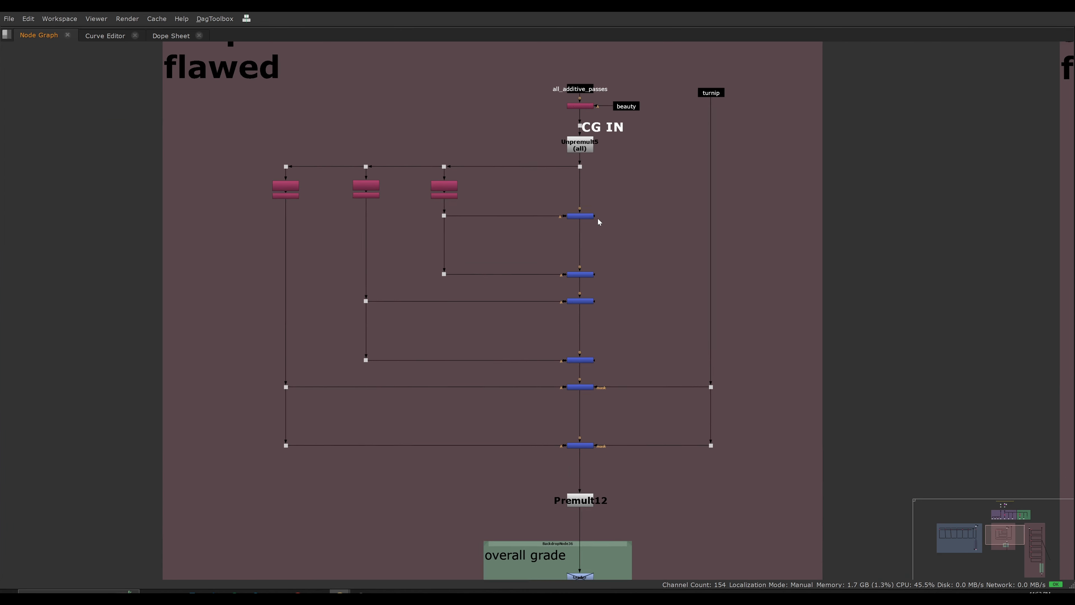
{"action": "left_click_drag", "start_coordinate": [615, 216], "coordinate": [555, 302]}
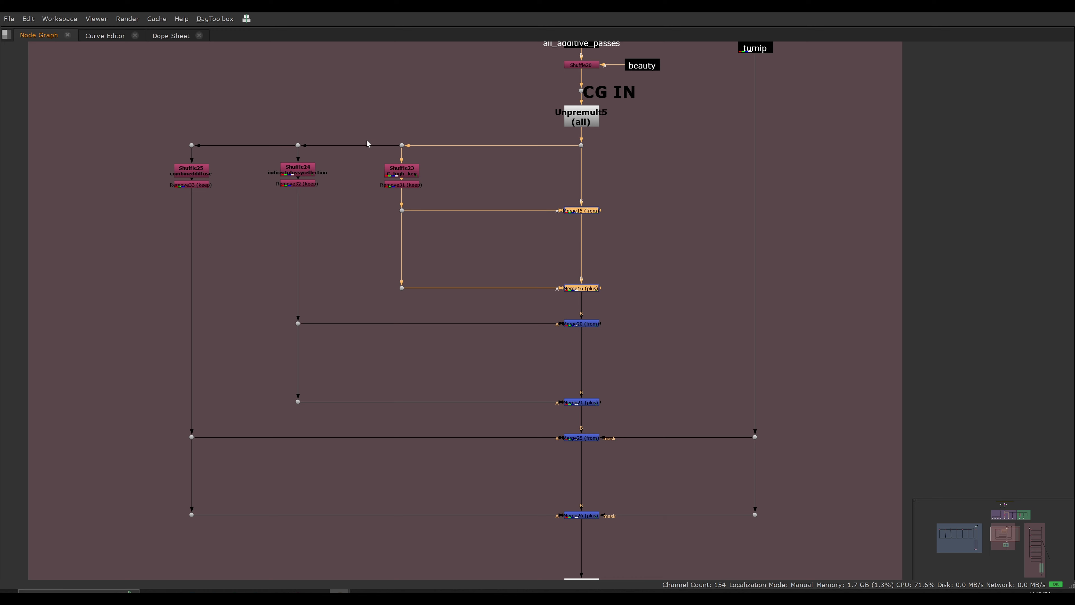
{"action": "left_click_drag", "start_coordinate": [364, 138], "coordinate": [622, 303]}
{"action": "left_click", "coordinate": [627, 263]}
{"action": "scroll", "coordinate": [610, 259], "scroll_direction": "down", "scroll_amount": 4}
{"action": "left_click_drag", "start_coordinate": [630, 262], "coordinate": [566, 285]}
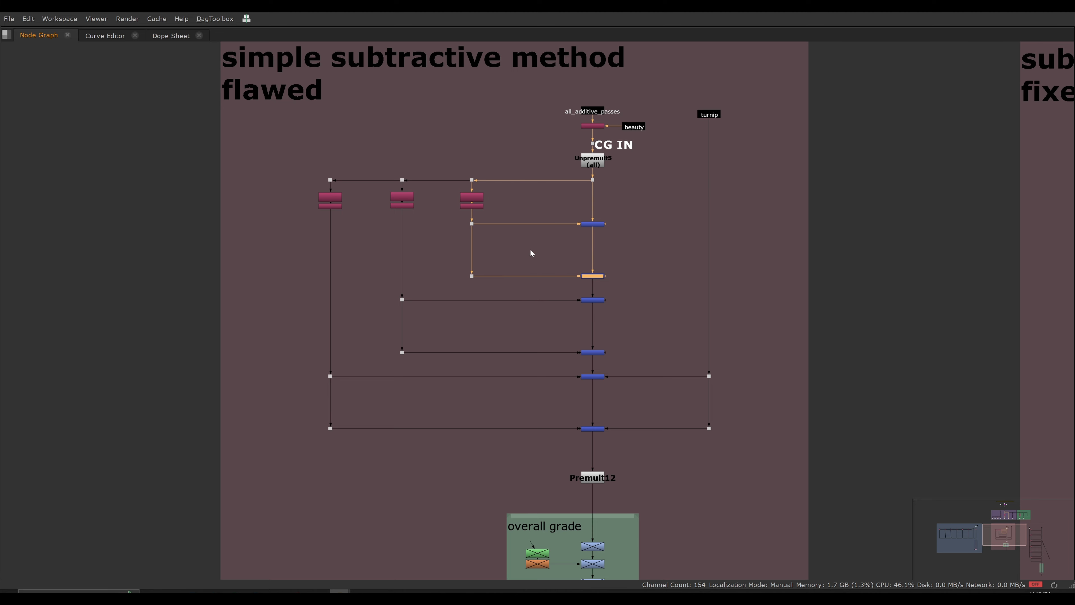
Highlight the column of AOV shuffles in the fixed setup, and inspect the C_SR_spot and C_top_fill shuffles up close
{"action": "scroll", "coordinate": [533, 285], "scroll_direction": "down", "scroll_amount": 5}
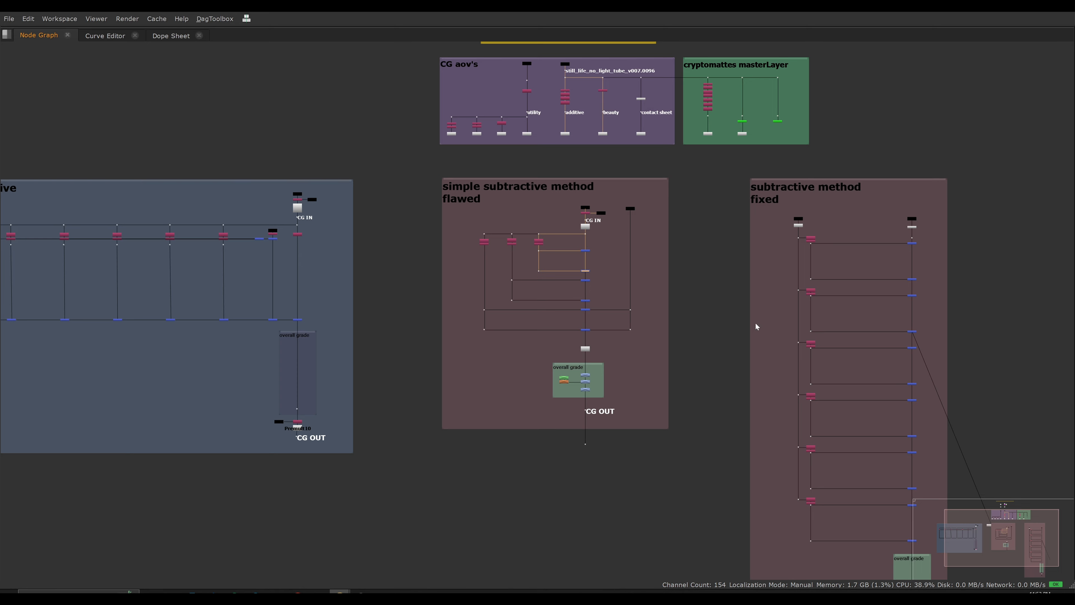
{"action": "scroll", "coordinate": [624, 252], "scroll_direction": "down", "scroll_amount": 4}
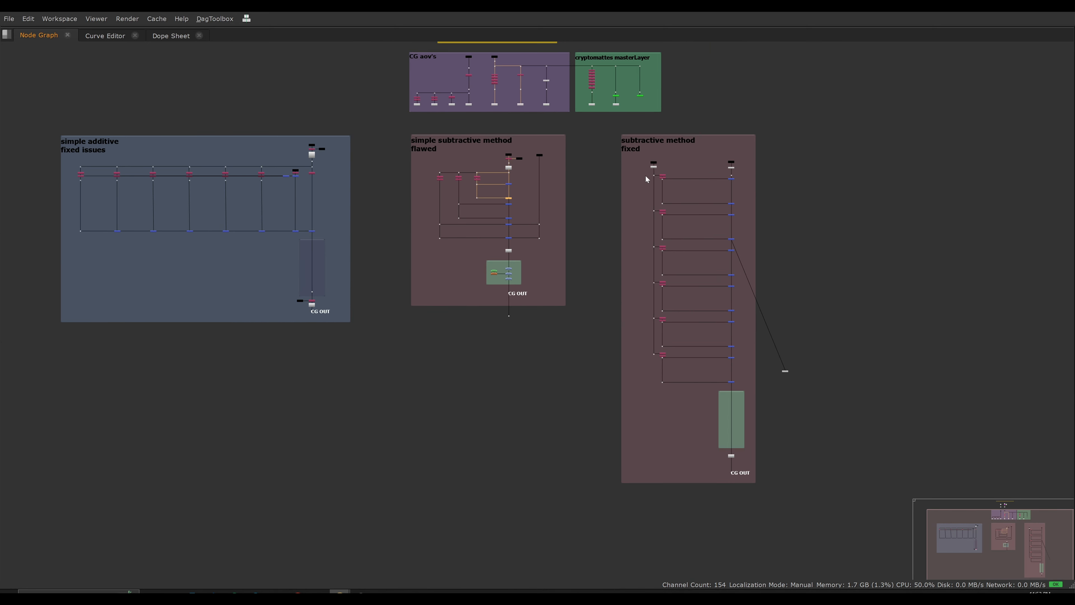
{"action": "left_click_drag", "start_coordinate": [678, 169], "coordinate": [658, 376]}
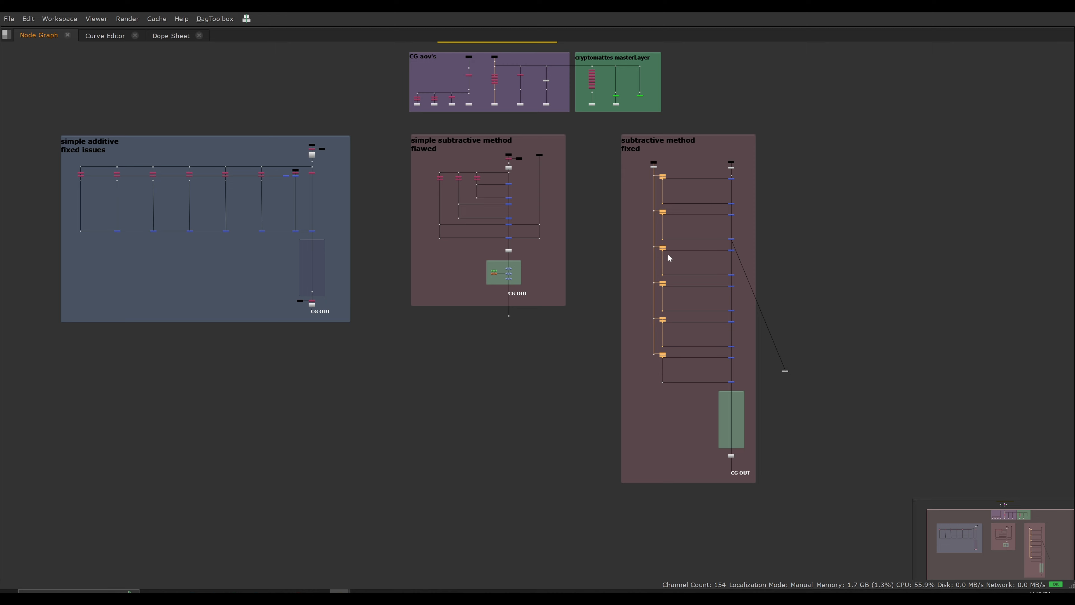
{"action": "scroll", "coordinate": [654, 328], "scroll_direction": "up", "scroll_amount": 10}
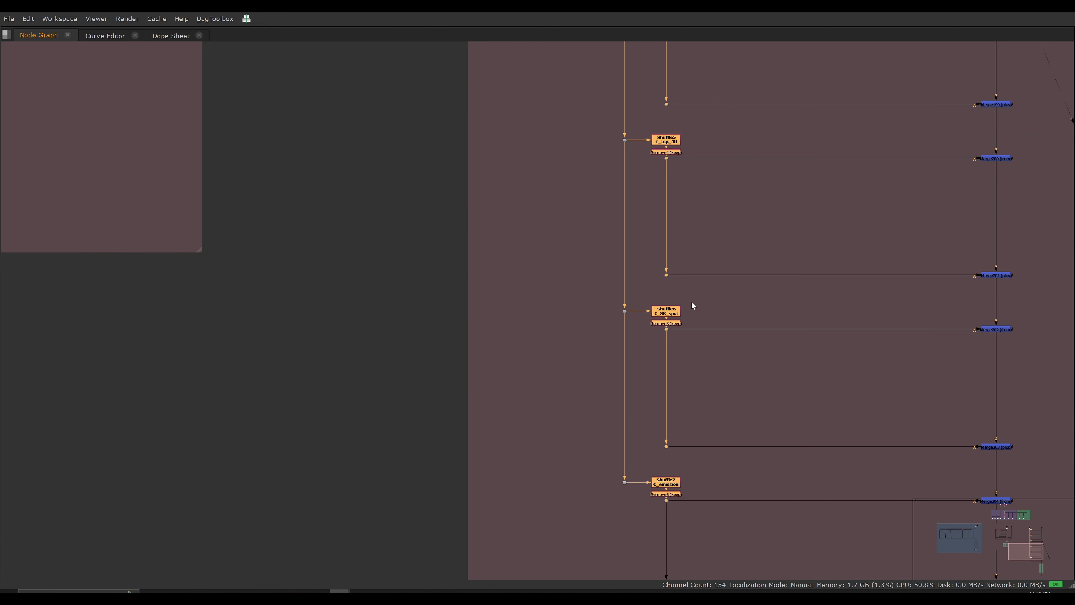
{"action": "left_click", "coordinate": [689, 308]}
{"action": "left_click", "coordinate": [644, 312]}
{"action": "scroll", "coordinate": [643, 310], "scroll_direction": "down", "scroll_amount": 8}
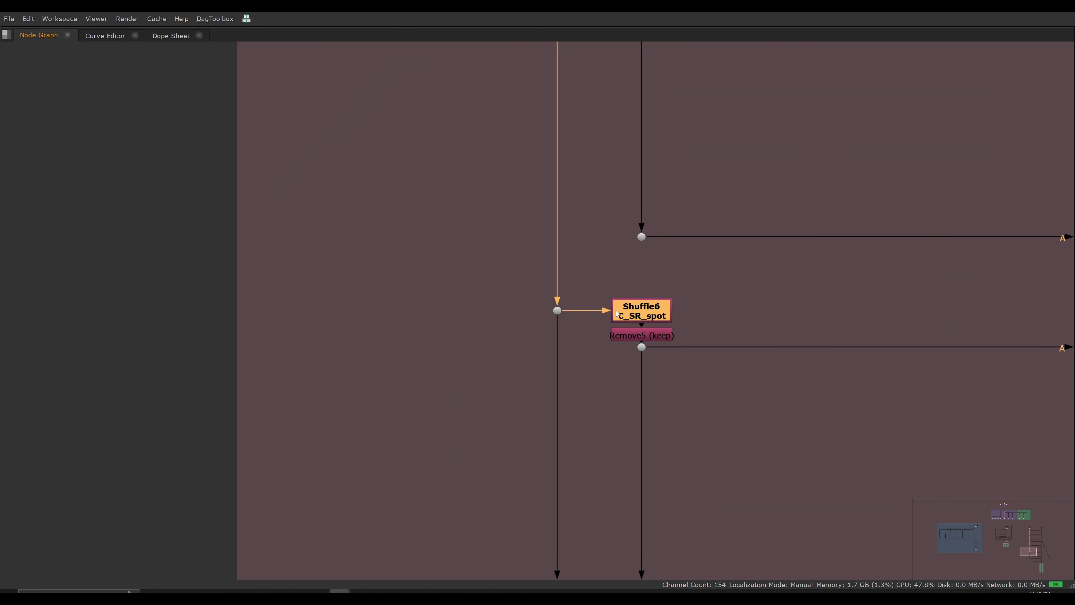
{"action": "middle_click_drag", "start_coordinate": [642, 292], "coordinate": [635, 344]}
{"action": "scroll", "coordinate": [648, 212], "scroll_direction": "up", "scroll_amount": 1}
{"action": "scroll", "coordinate": [656, 206], "scroll_direction": "up", "scroll_amount": 2}
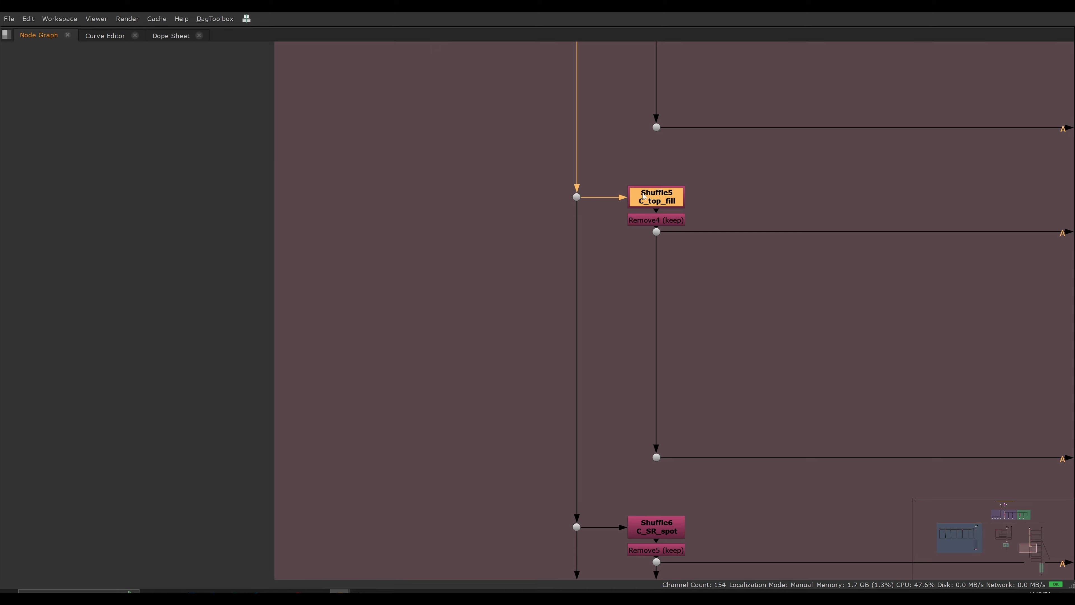
{"action": "scroll", "coordinate": [580, 213], "scroll_direction": "down", "scroll_amount": 6}
{"action": "scroll", "coordinate": [554, 216], "scroll_direction": "down", "scroll_amount": 2}
Highlight the fixed setup's shuffle column and the additive setup's shuffle row for comparison, and clear the selection
{"action": "middle_click_drag", "start_coordinate": [545, 237], "coordinate": [580, 317]}
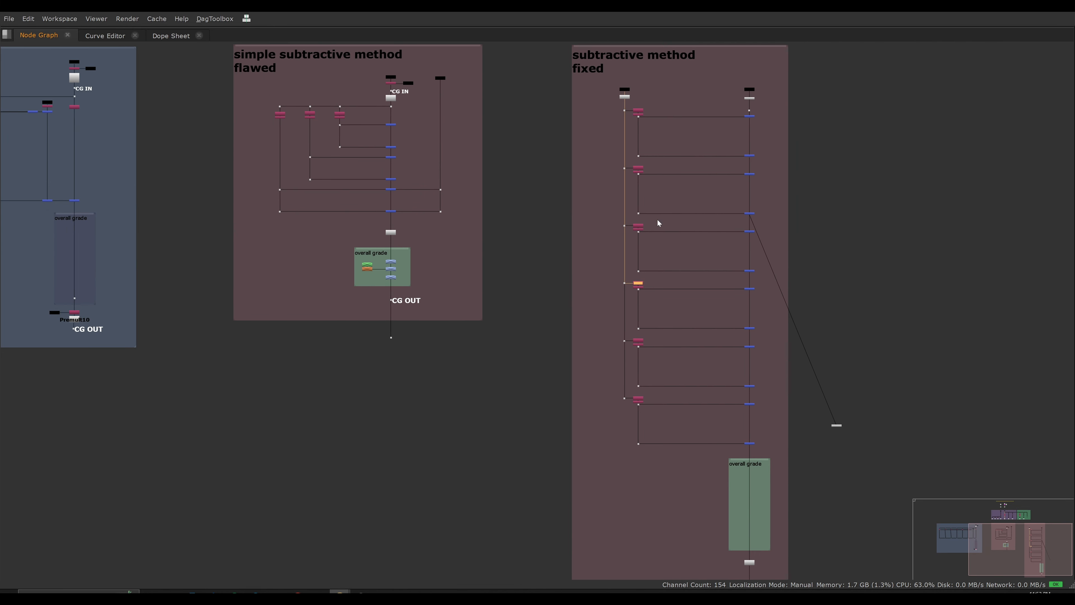
{"action": "middle_click_drag", "start_coordinate": [656, 219], "coordinate": [673, 242]}
{"action": "left_click_drag", "start_coordinate": [679, 134], "coordinate": [612, 444]}
{"action": "scroll", "coordinate": [571, 367], "scroll_direction": "down", "scroll_amount": 5}
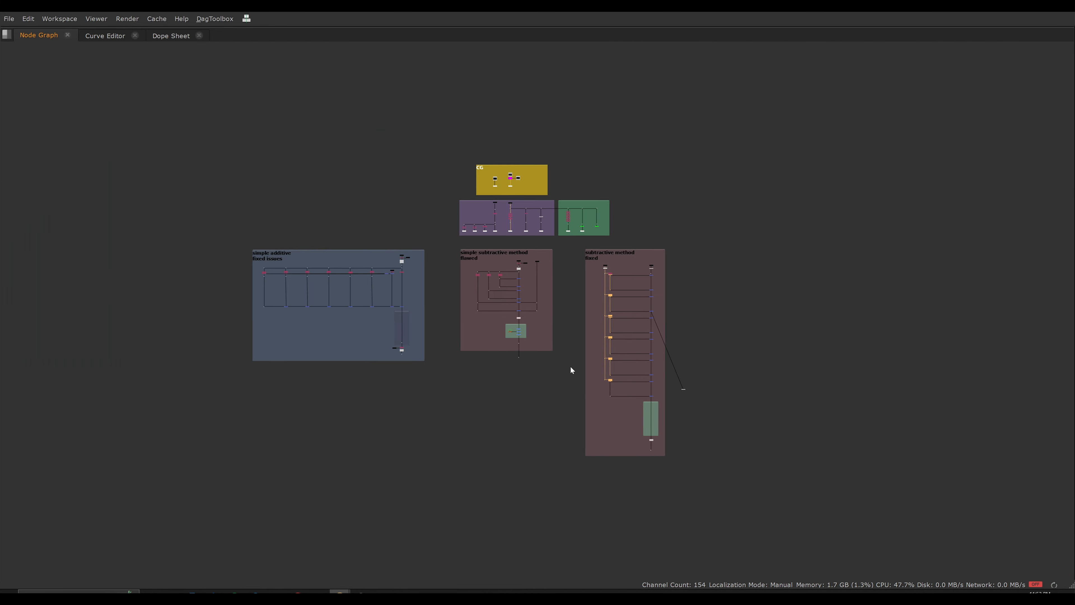
{"action": "middle_click_drag", "start_coordinate": [571, 367], "coordinate": [617, 368]}
{"action": "scroll", "coordinate": [617, 339], "scroll_direction": "up", "scroll_amount": 3}
{"action": "middle_click_drag", "start_coordinate": [617, 331], "coordinate": [613, 331]}
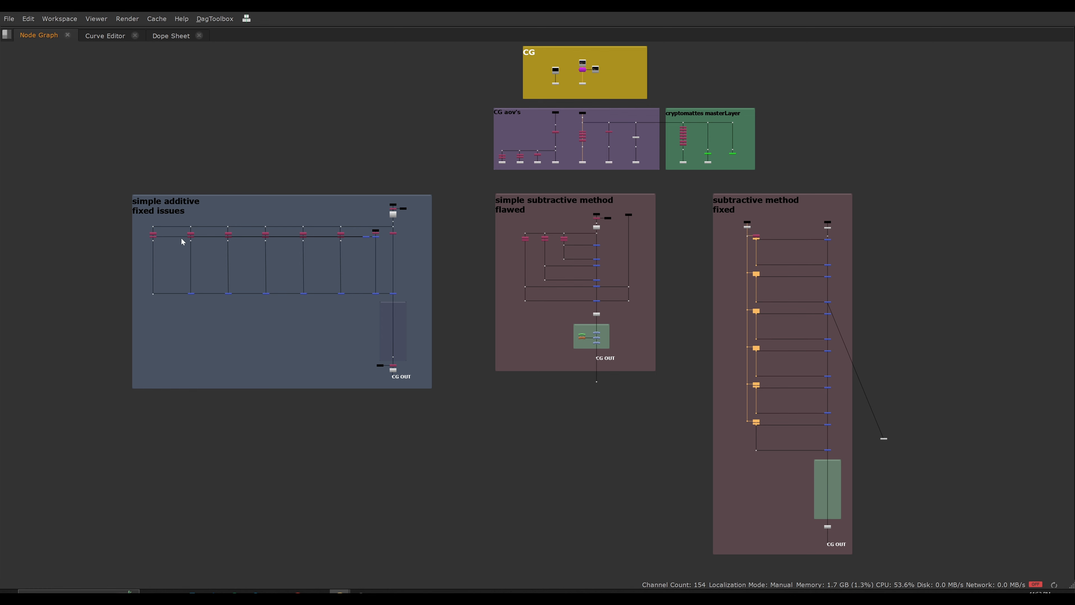
{"action": "left_click_drag", "start_coordinate": [132, 218], "coordinate": [350, 248]}
{"action": "left_click", "coordinate": [692, 306]}
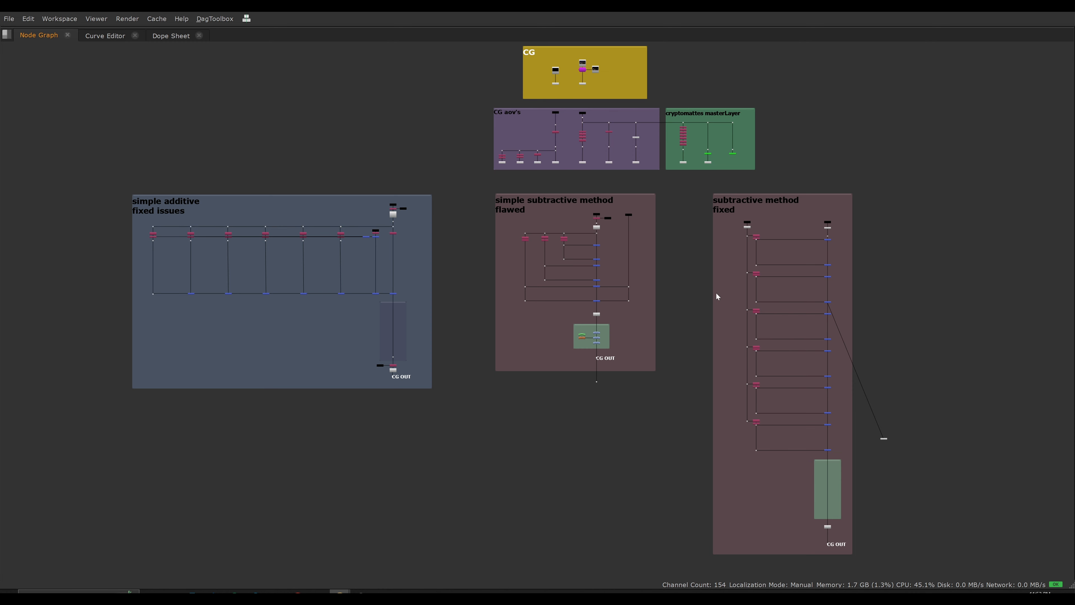
Highlight all shuffles and merges of the fixed setup together, and clear the selection
{"action": "middle_click_drag", "start_coordinate": [716, 292], "coordinate": [641, 259]}
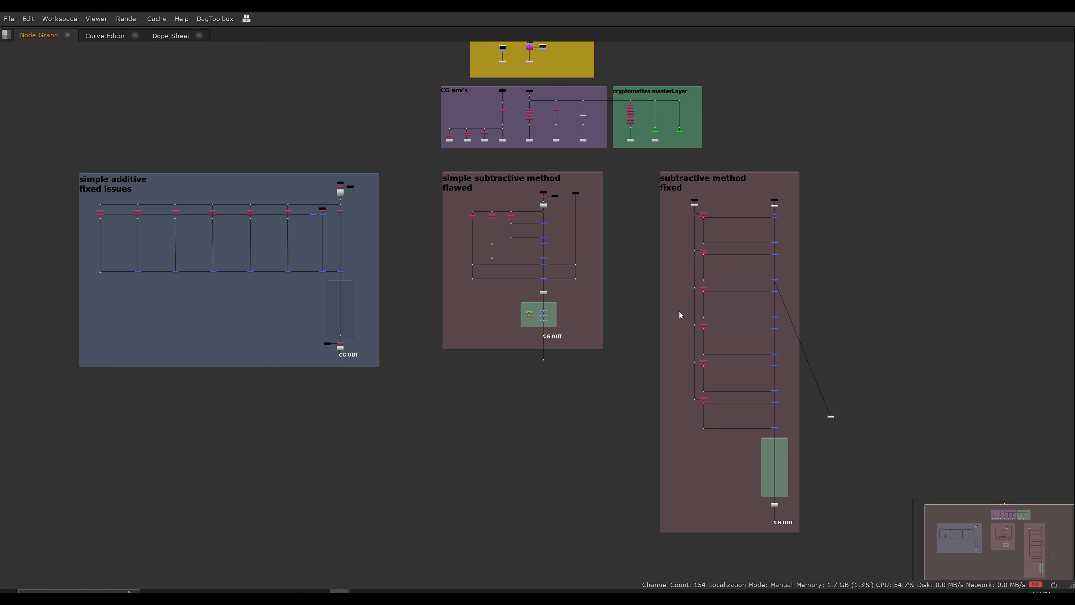
{"action": "middle_click_drag", "start_coordinate": [672, 321], "coordinate": [601, 281]}
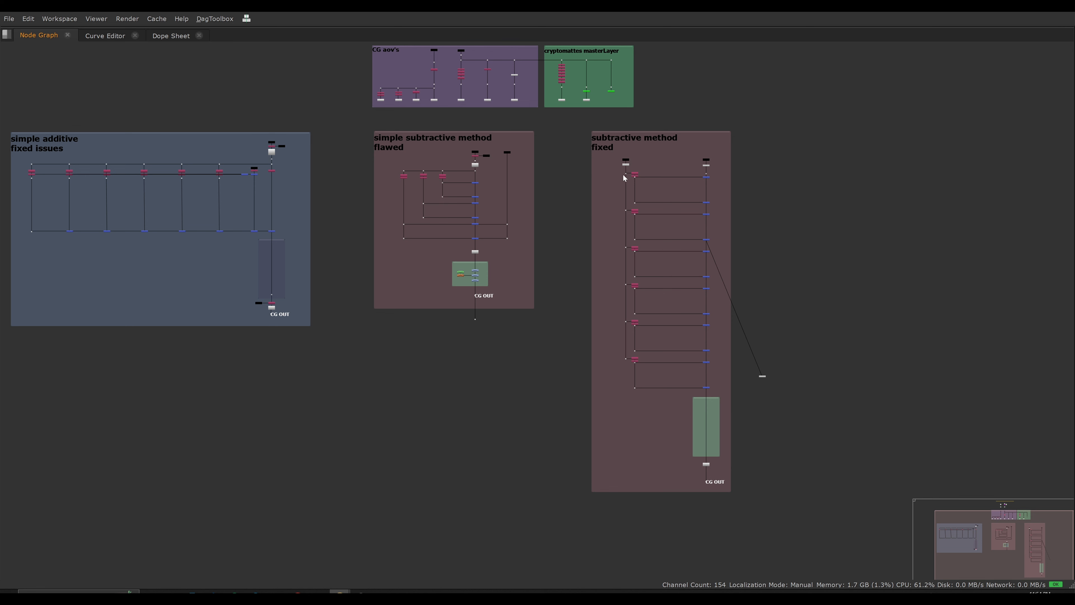
{"action": "left_click_drag", "start_coordinate": [610, 165], "coordinate": [714, 392]}
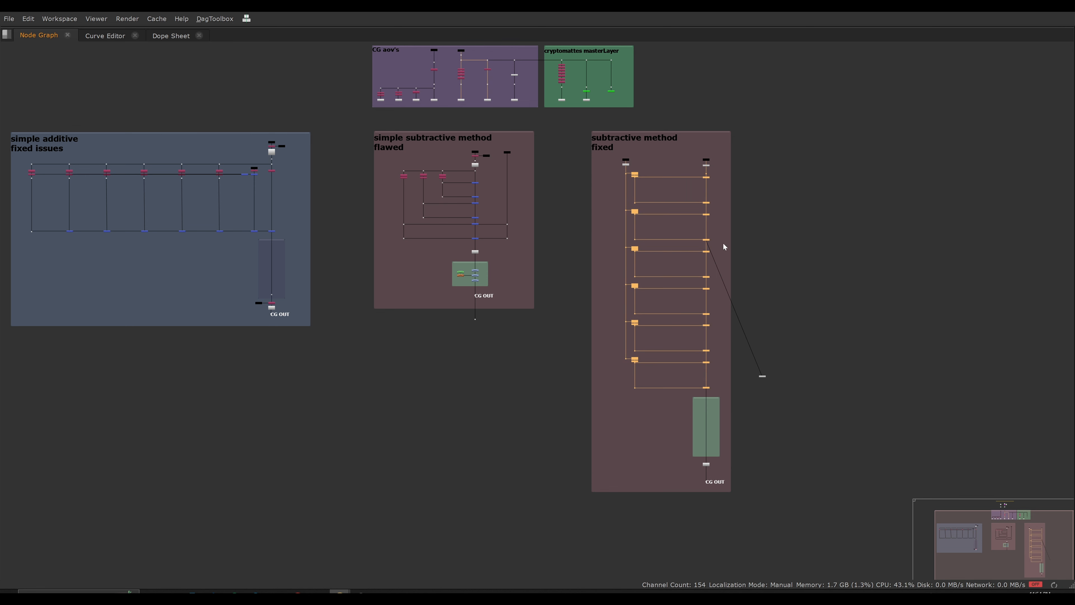
{"action": "left_click", "coordinate": [737, 238]}
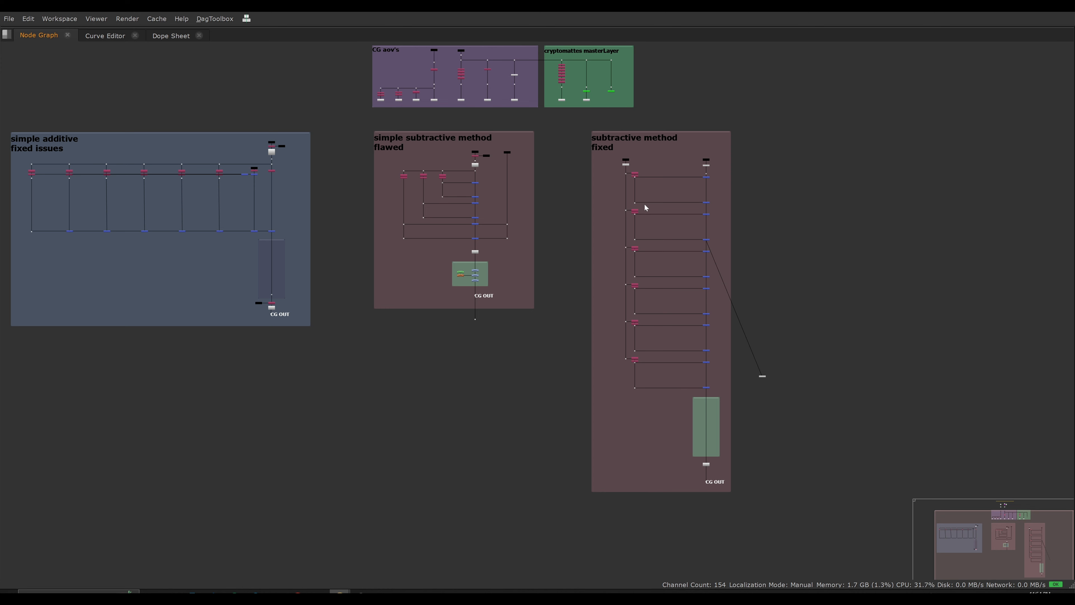
Move the fixed setup's overall grade backdrop, premult and CG OUT down below its backdrop, and mark the space opened under the AOV loops
{"action": "middle_click_drag", "start_coordinate": [601, 313], "coordinate": [607, 218]}
{"action": "scroll", "coordinate": [606, 218], "scroll_direction": "down", "scroll_amount": 2}
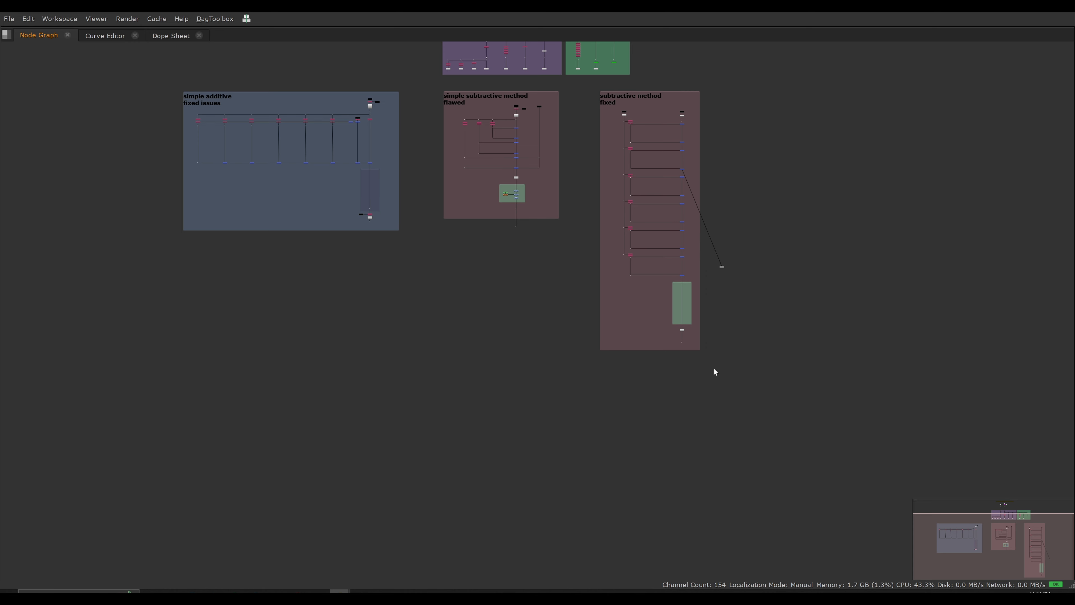
{"action": "left_click_drag", "start_coordinate": [706, 366], "coordinate": [667, 306]}
{"action": "left_click_drag", "start_coordinate": [684, 342], "coordinate": [677, 433]}
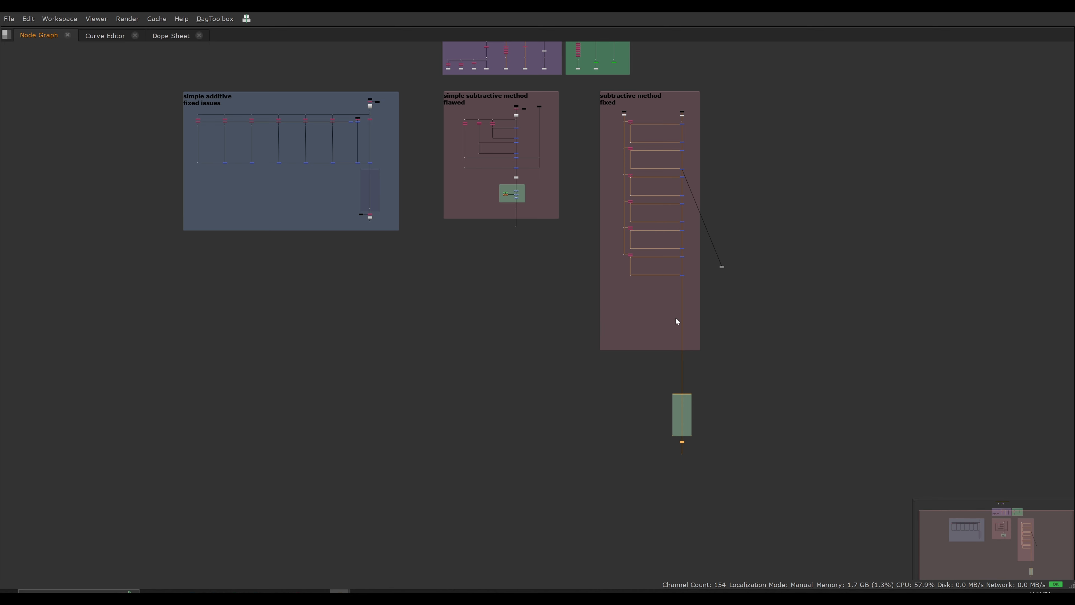
{"action": "left_click_drag", "start_coordinate": [610, 225], "coordinate": [676, 380]}
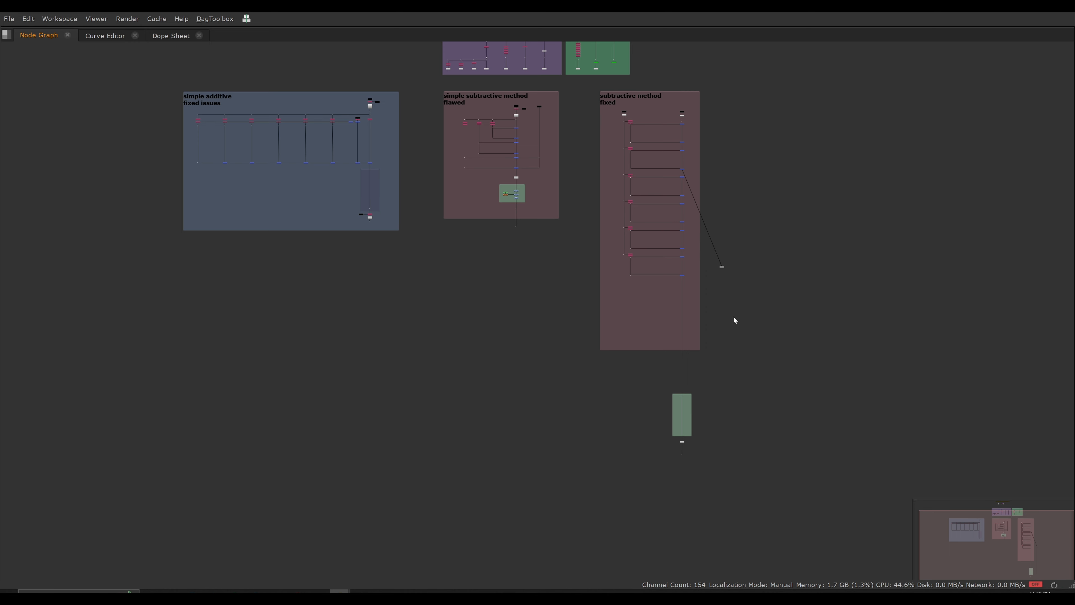
Move the overall grade backdrop, premult and CG OUT back up inside the fixed setup's backdrop, and clear the selection
{"action": "left_click_drag", "start_coordinate": [663, 373], "coordinate": [717, 469]}
{"action": "left_click_drag", "start_coordinate": [686, 393], "coordinate": [682, 332]}
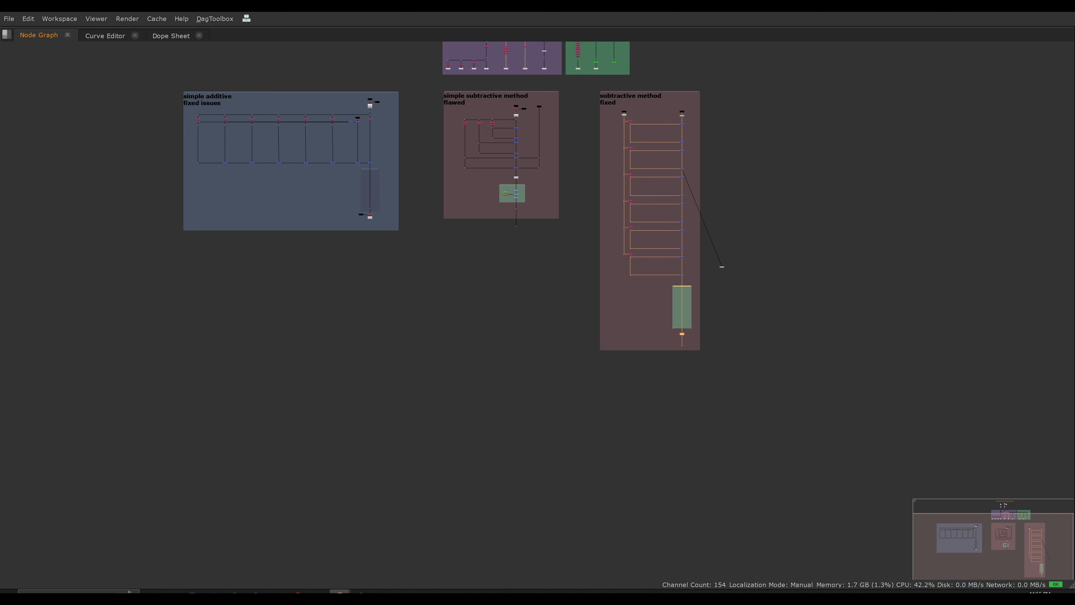
{"action": "left_click", "coordinate": [885, 145]}
{"action": "scroll", "coordinate": [715, 170], "scroll_direction": "up", "scroll_amount": 3}
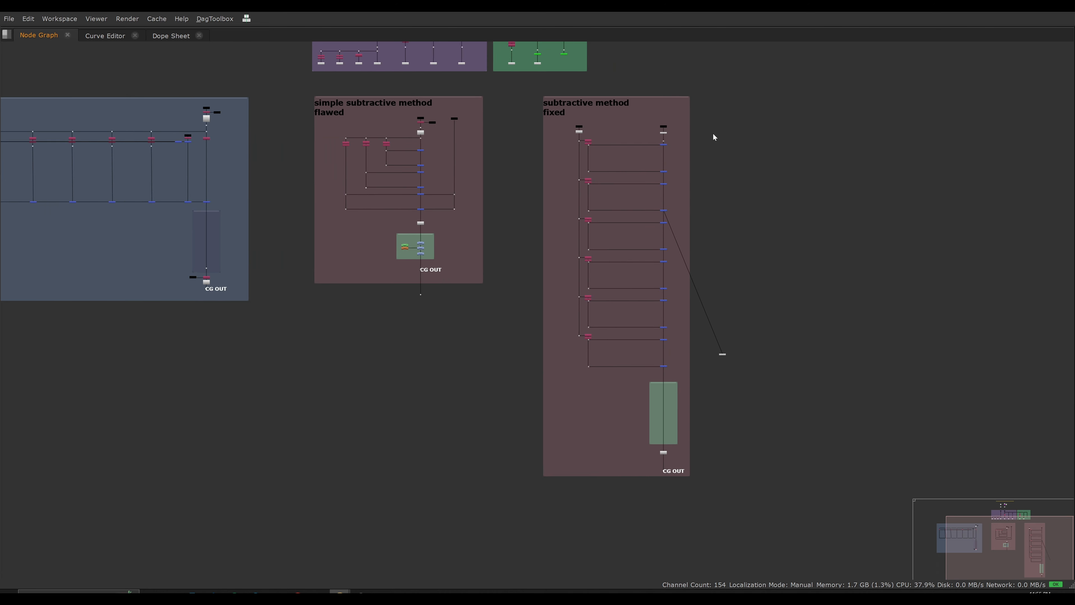
Create an unlabelled backdrop around all the shuffle and merge loops of the fixed subtractive setup
{"action": "left_click_drag", "start_coordinate": [542, 130], "coordinate": [664, 375]}
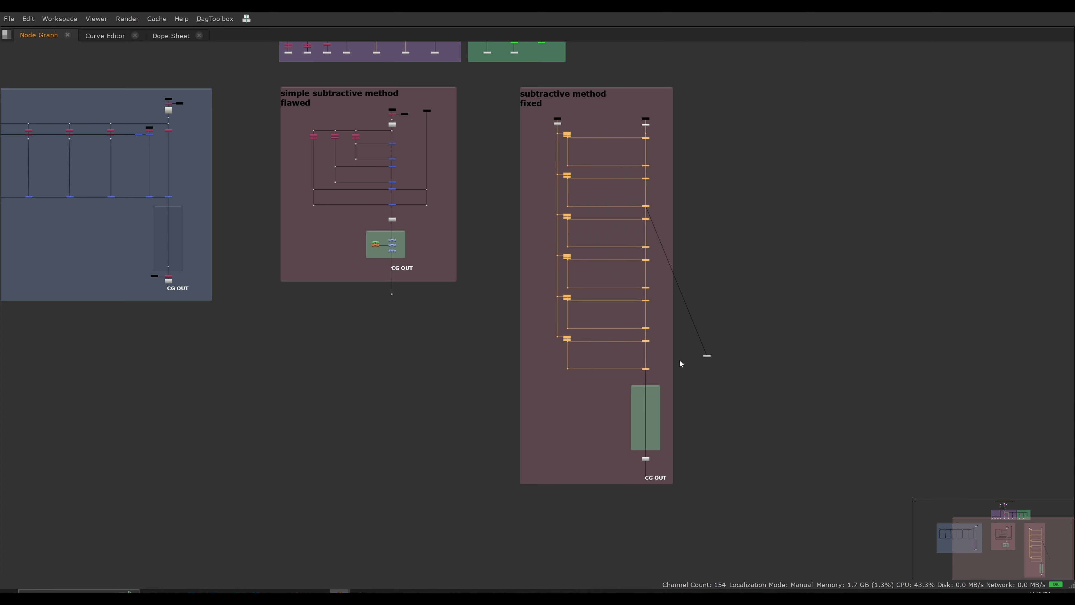
{"action": "key", "text": "alt+b"}
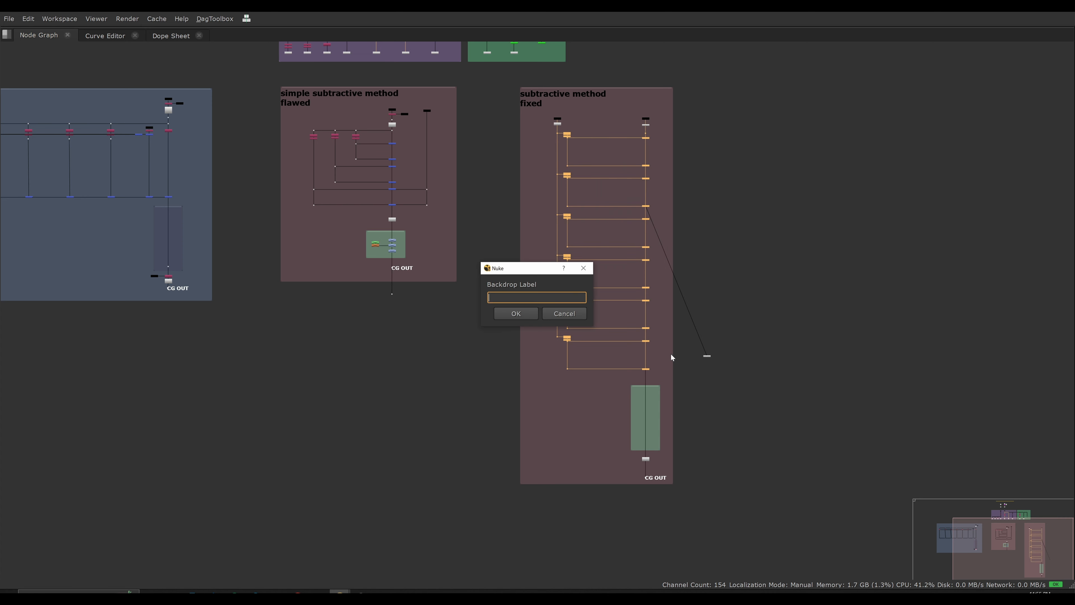
{"action": "left_click", "coordinate": [518, 312]}
{"action": "scroll", "coordinate": [589, 128], "scroll_direction": "up", "scroll_amount": 5}
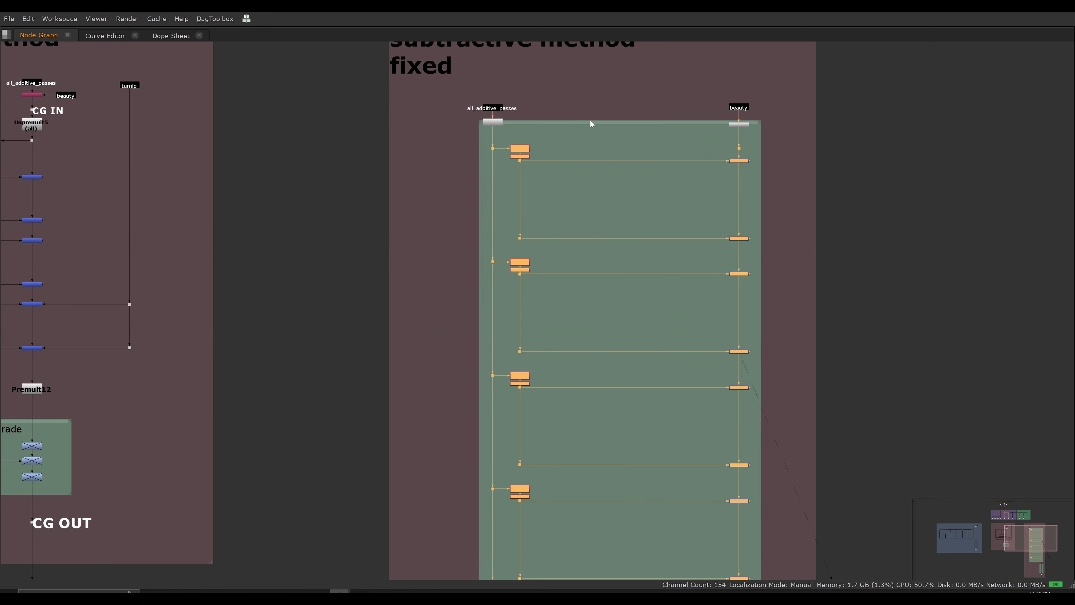
{"action": "scroll", "coordinate": [561, 140], "scroll_direction": "down", "scroll_amount": 4}
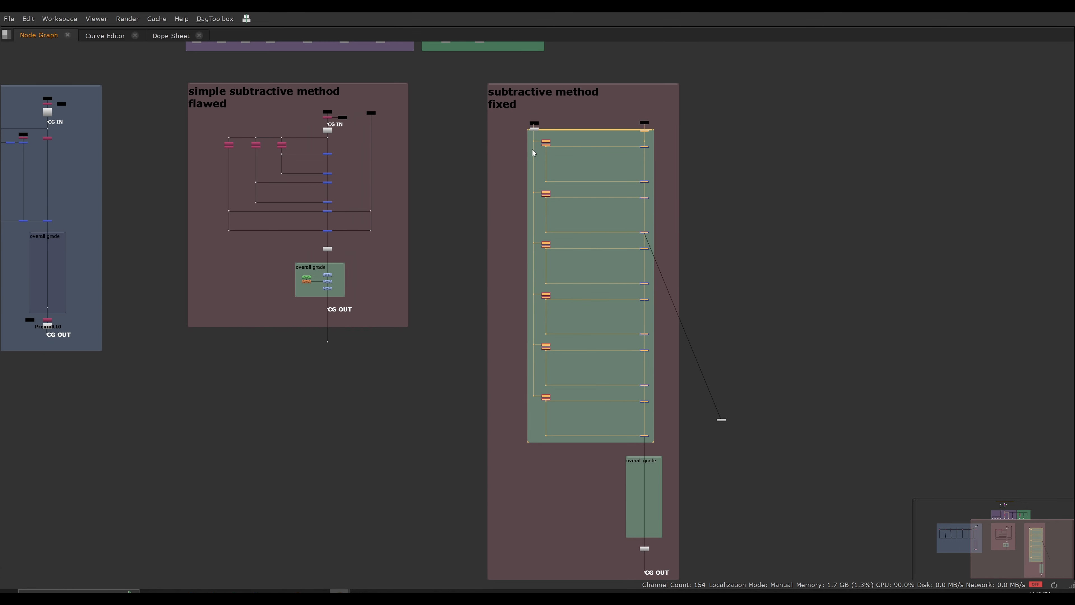
Label the new backdrop "light groups" and set its font to bold at size 80
{"action": "scroll", "coordinate": [579, 124], "scroll_direction": "up", "scroll_amount": 4}
{"action": "key", "text": "space"}
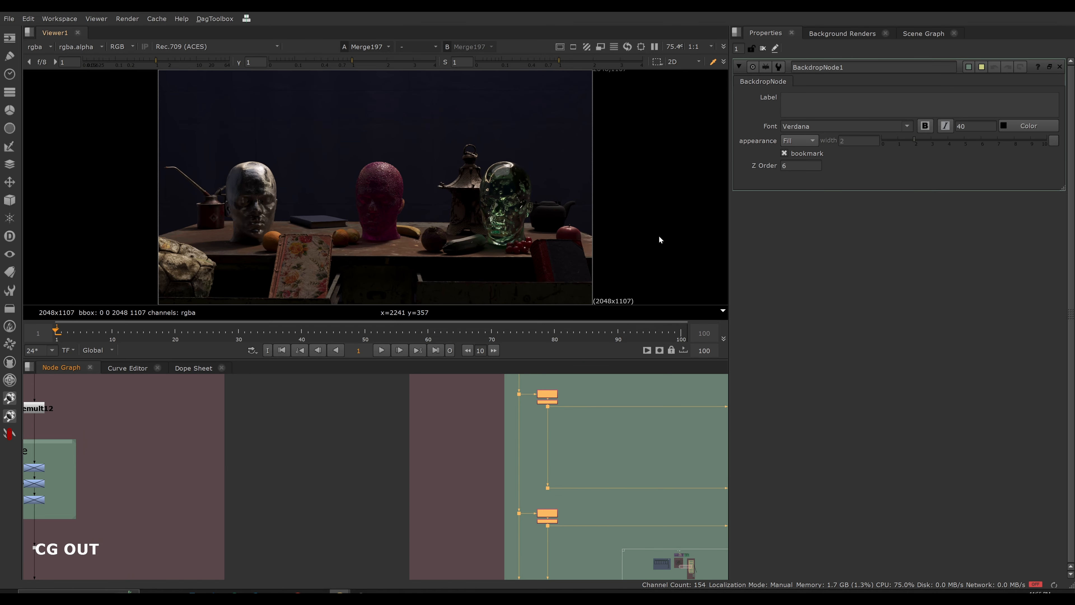
{"action": "left_click", "coordinate": [808, 92]}
{"action": "type", "text": "light group"}
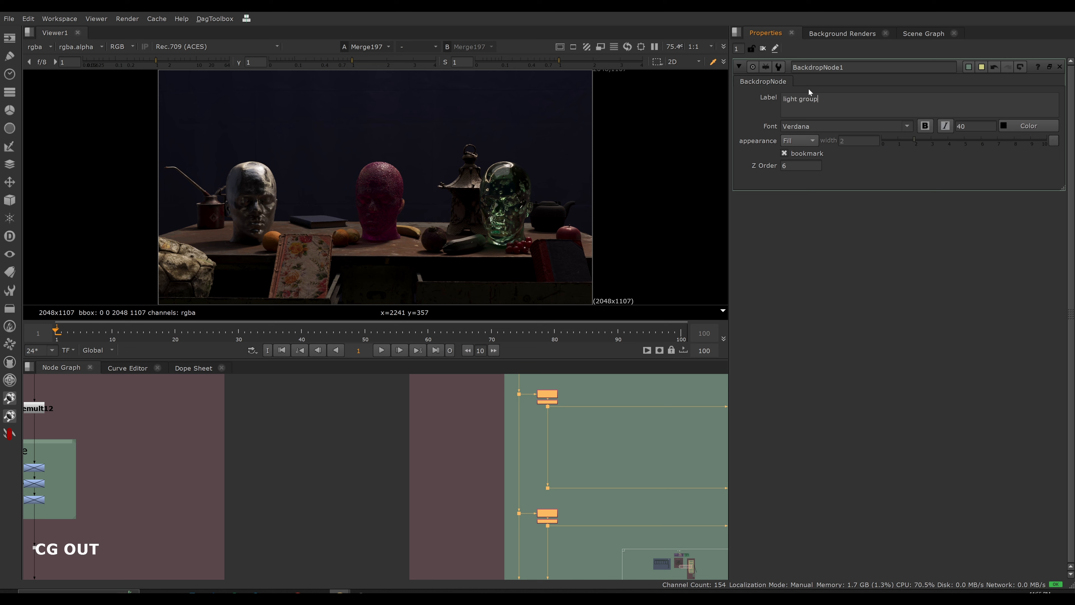
{"action": "left_click", "coordinate": [925, 126]}
{"action": "left_click_drag", "start_coordinate": [969, 127], "coordinate": [957, 127]}
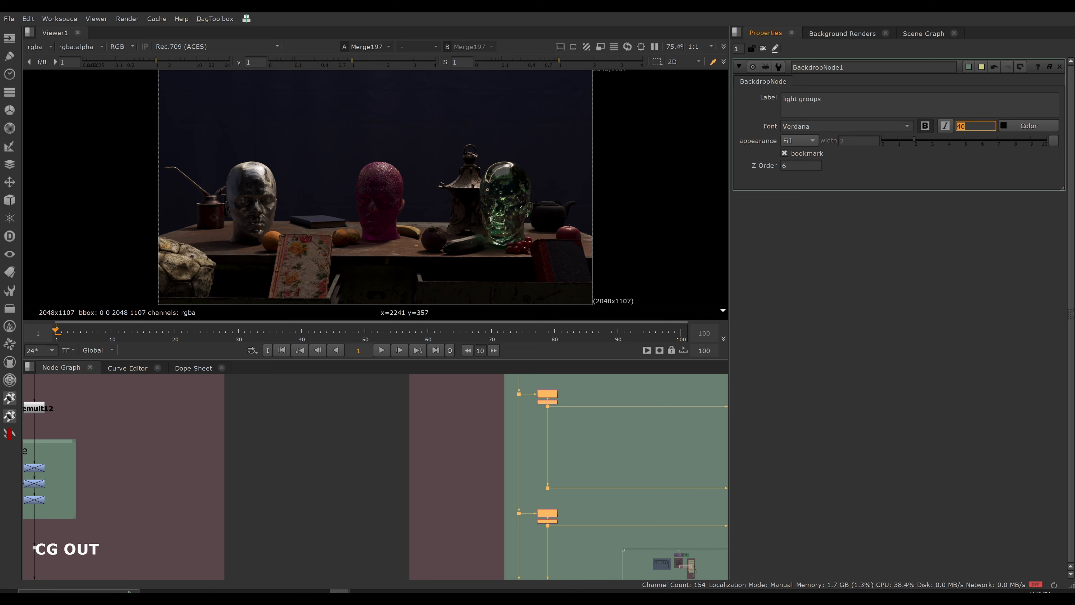
{"action": "type", "text": "80"}
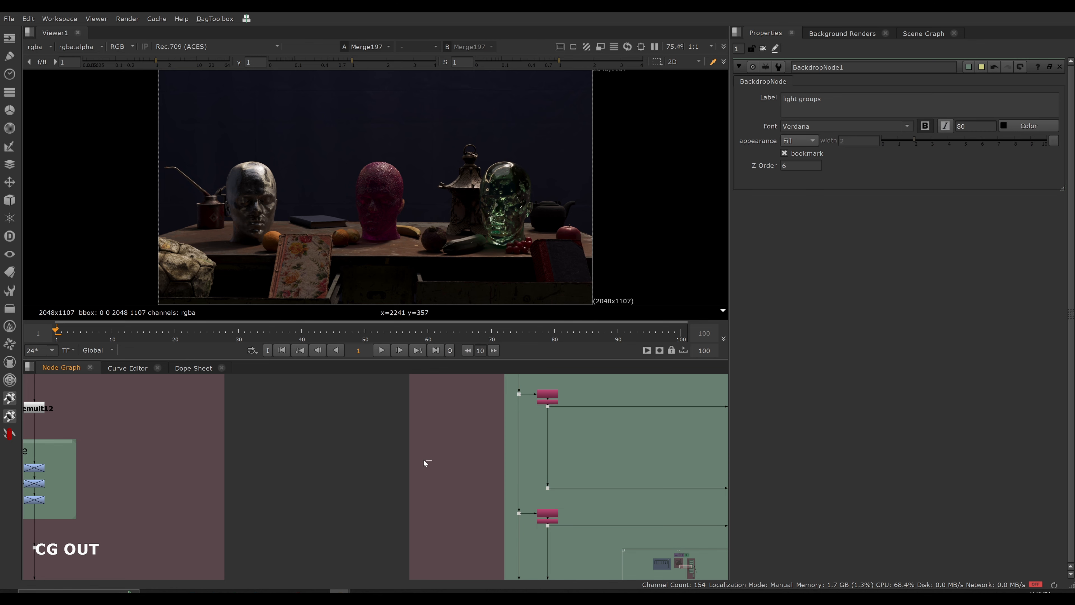
{"action": "scroll", "coordinate": [451, 399], "scroll_direction": "down", "scroll_amount": 5}
{"action": "scroll", "coordinate": [496, 407], "scroll_direction": "up", "scroll_amount": 6}
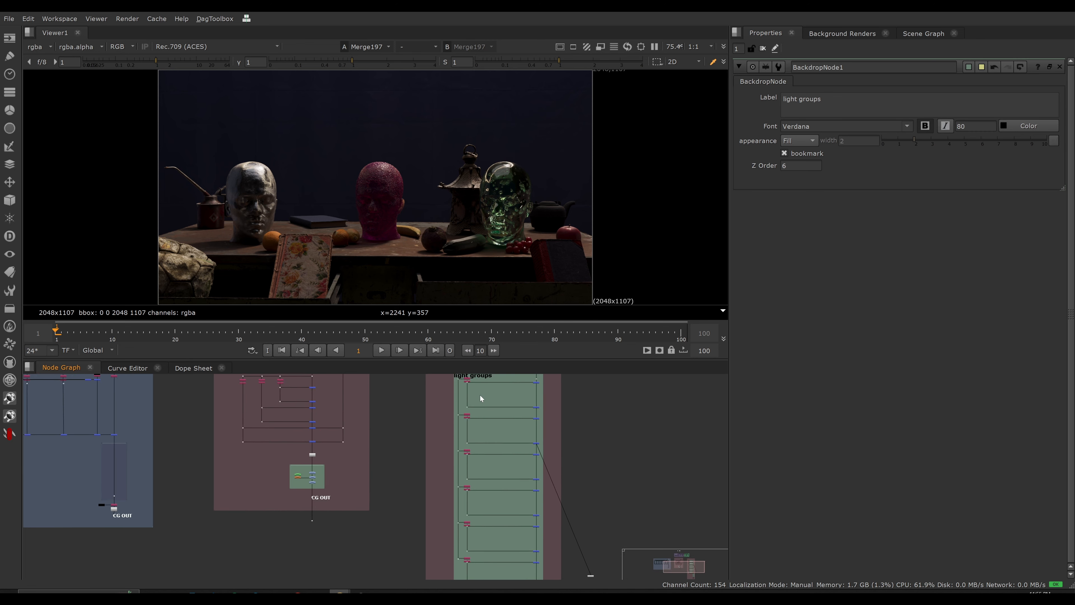
{"action": "key", "text": "space"}
Mark the empty area beside the fixed subtractive setup at about the height of the light groups backdrop
{"action": "middle_click_drag", "start_coordinate": [522, 349], "coordinate": [545, 278]}
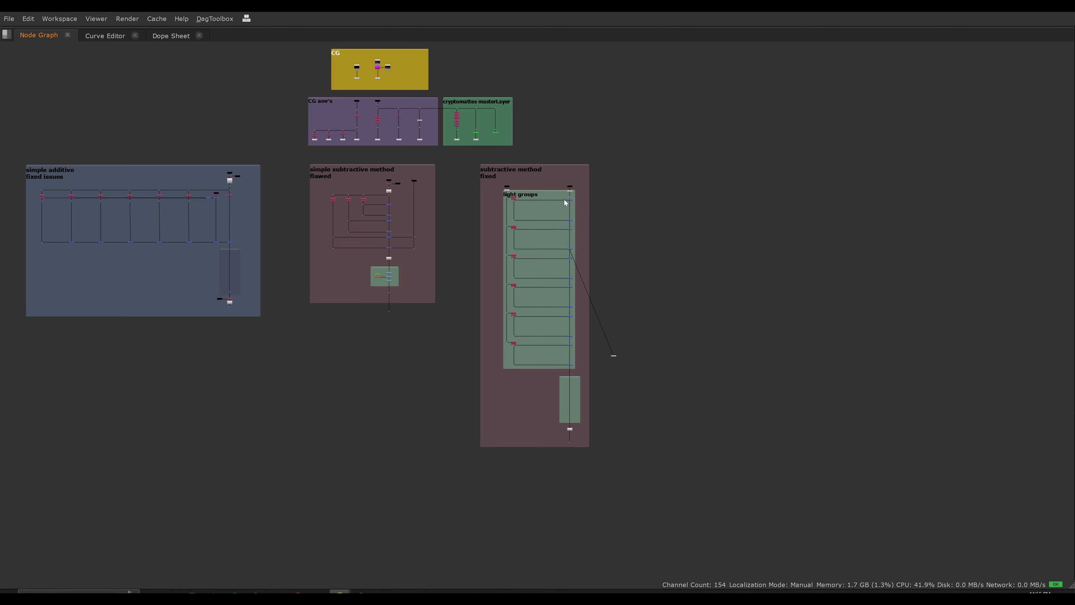
{"action": "scroll", "coordinate": [609, 297], "scroll_direction": "up", "scroll_amount": 3}
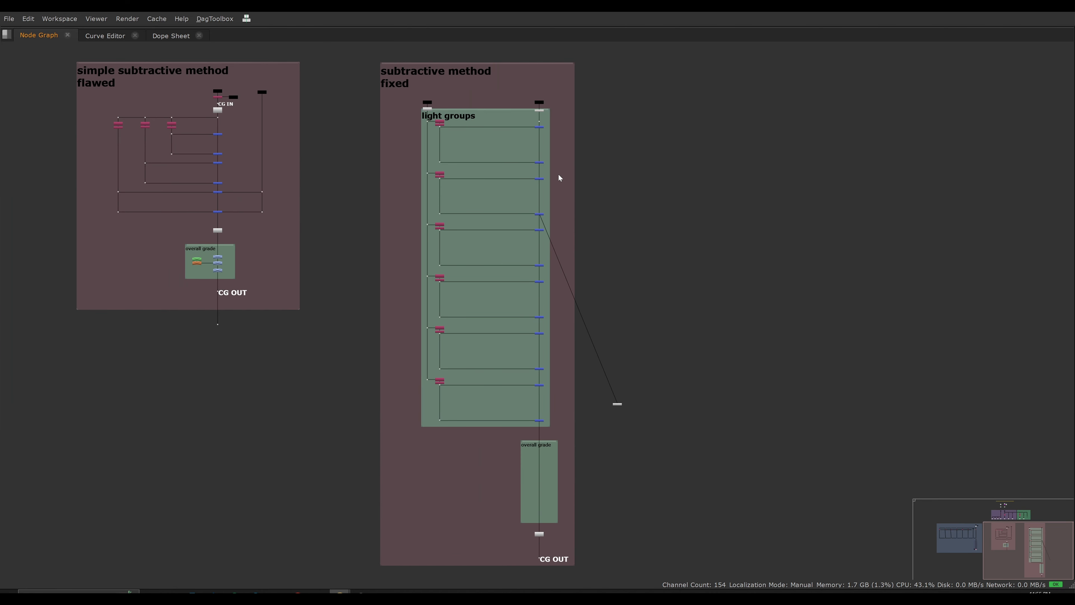
{"action": "scroll", "coordinate": [560, 175], "scroll_direction": "down", "scroll_amount": 1}
{"action": "left_click_drag", "start_coordinate": [613, 119], "coordinate": [720, 382]}
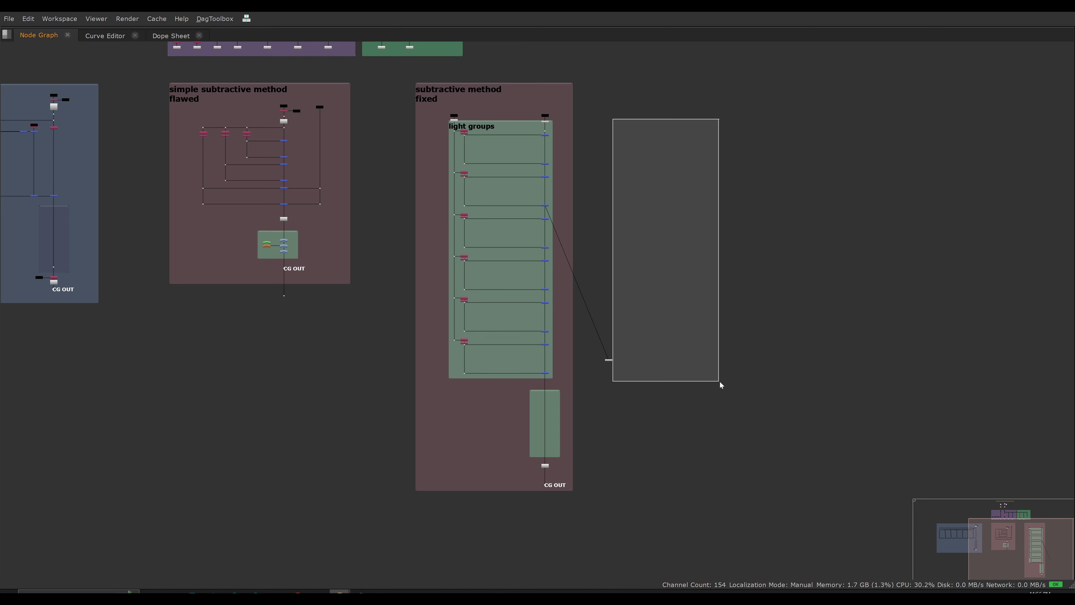
{"action": "left_click_drag", "start_coordinate": [719, 381], "coordinate": [720, 380]}
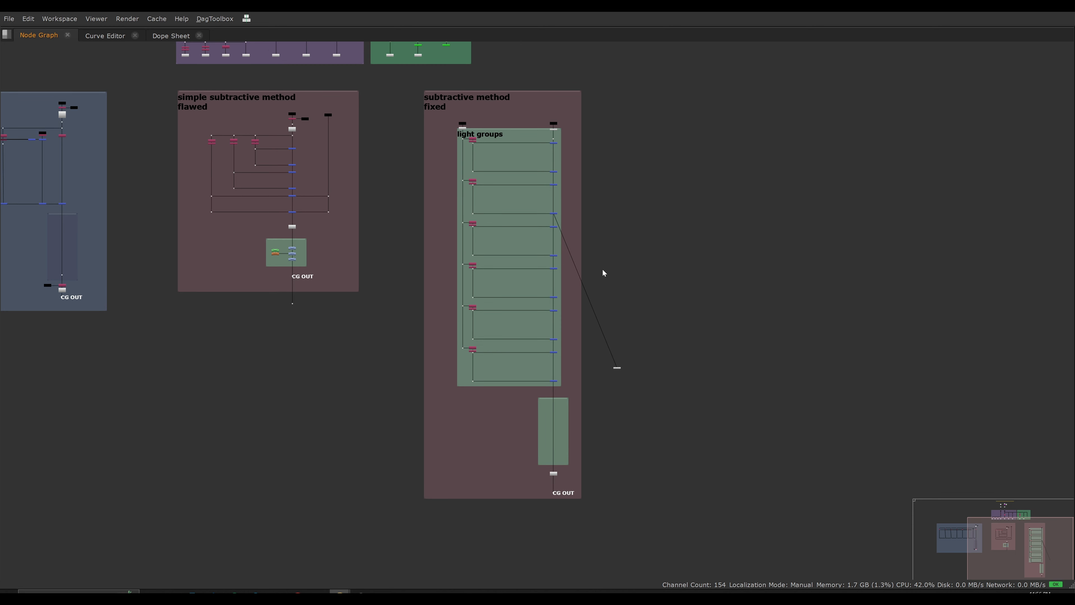
Highlight the light groups backdrop with all three setups in view, and clear the selection
{"action": "scroll", "coordinate": [602, 271], "scroll_direction": "down", "scroll_amount": 2}
{"action": "middle_click_drag", "start_coordinate": [468, 162], "coordinate": [695, 216]}
{"action": "left_click_drag", "start_coordinate": [687, 187], "coordinate": [686, 188]}
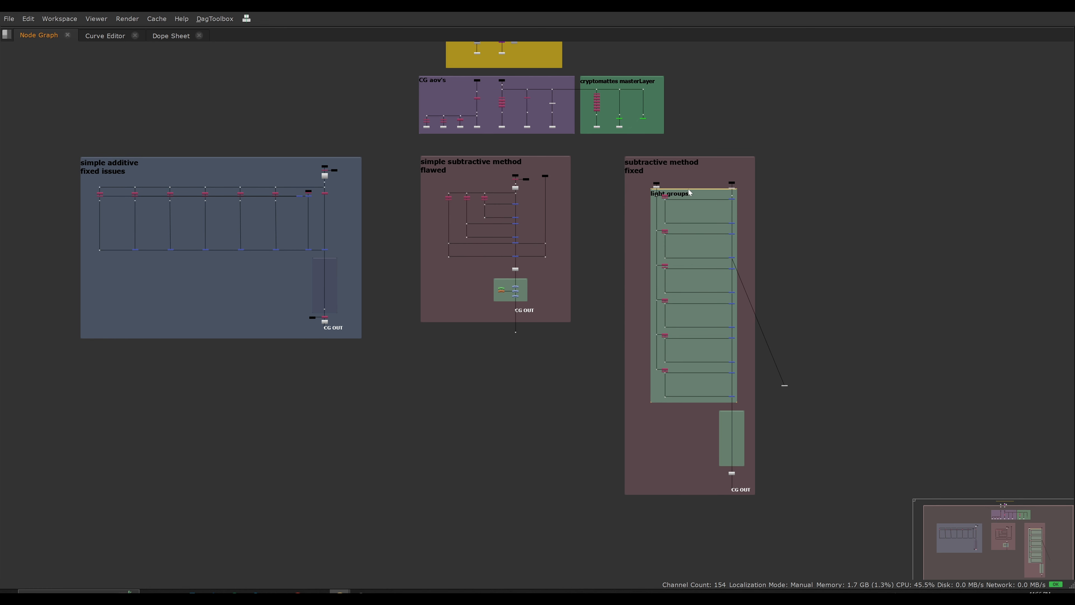
{"action": "left_click", "coordinate": [746, 207]}
Highlight the row of merges in the simple additive setup several times to point out its AOV branches
{"action": "middle_click_drag", "start_coordinate": [738, 201], "coordinate": [726, 186]}
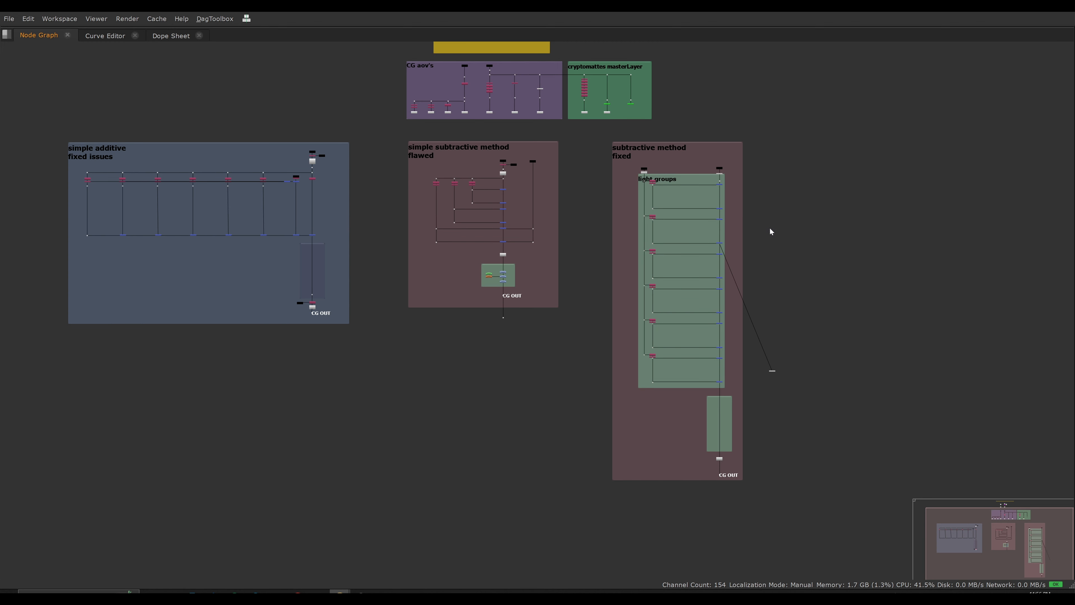
{"action": "scroll", "coordinate": [741, 216], "scroll_direction": "down", "scroll_amount": 2}
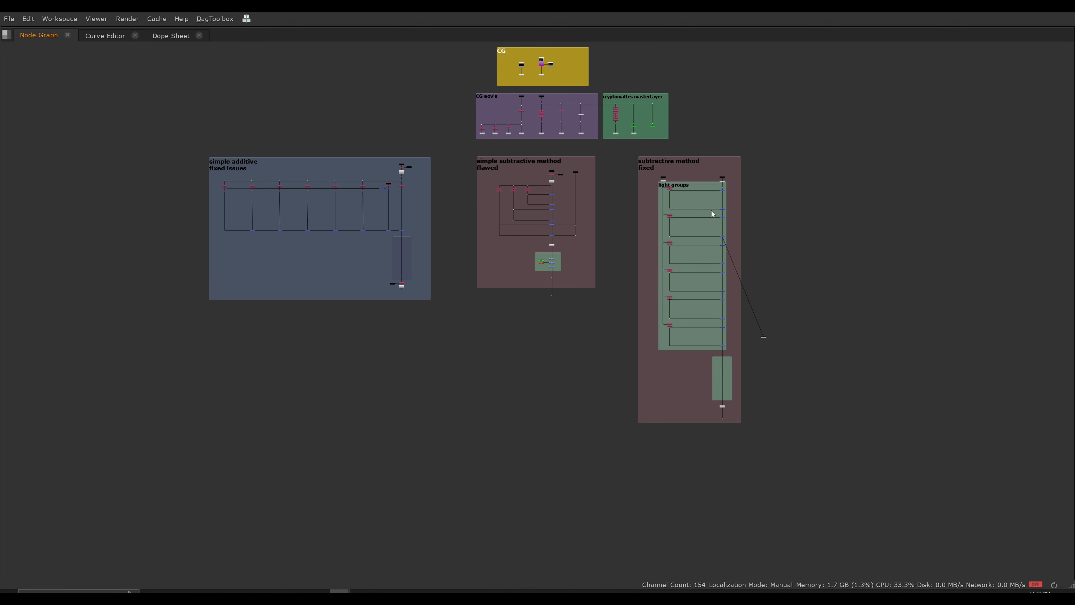
{"action": "middle_click_drag", "start_coordinate": [711, 211], "coordinate": [701, 200]}
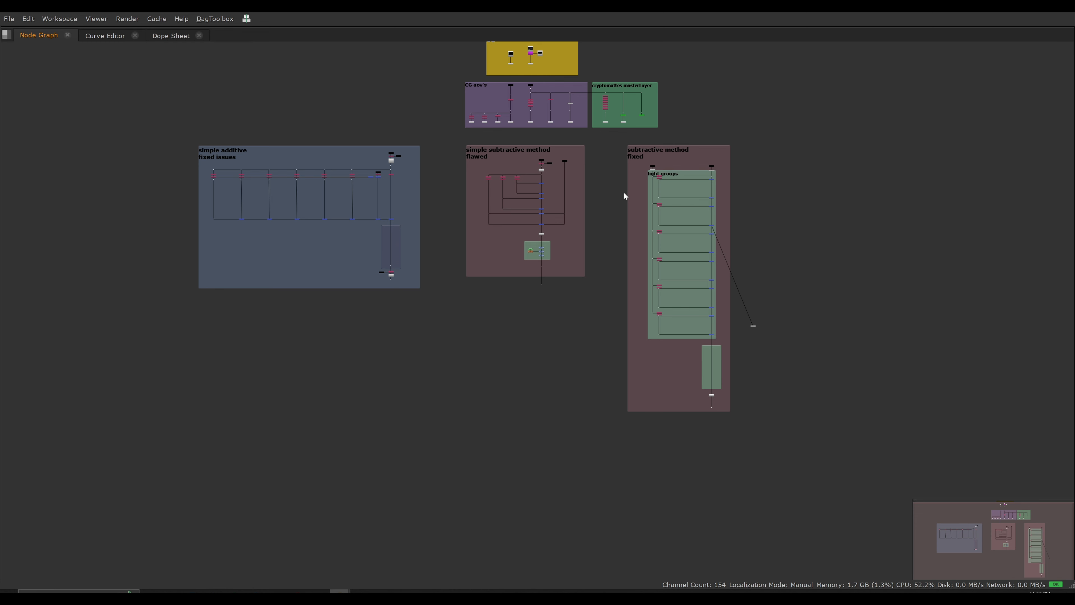
{"action": "middle_click_drag", "start_coordinate": [623, 193], "coordinate": [638, 208]}
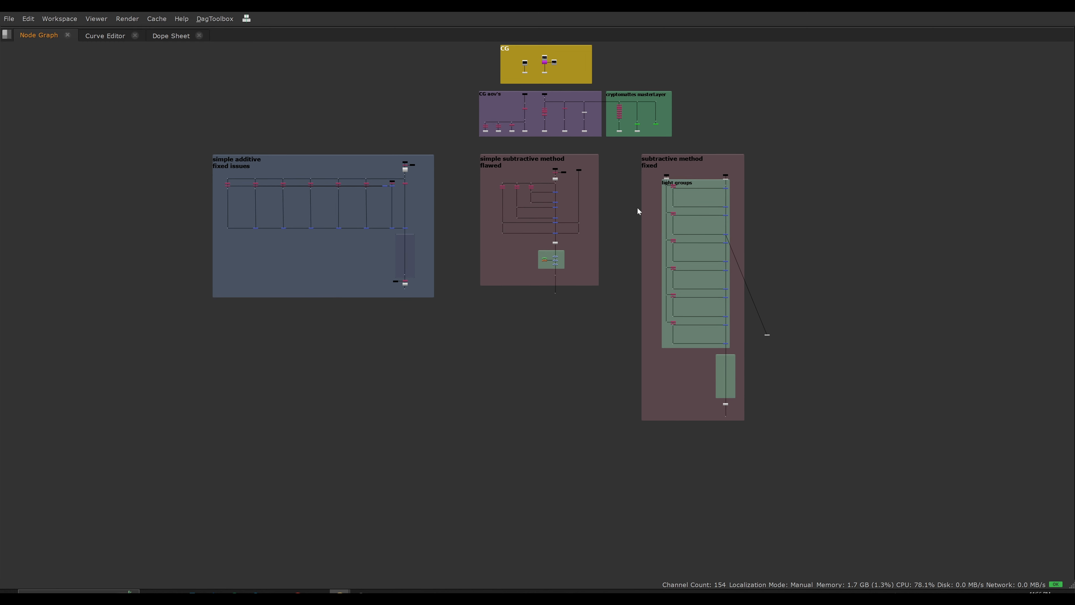
{"action": "left_click_drag", "start_coordinate": [208, 220], "coordinate": [377, 245]}
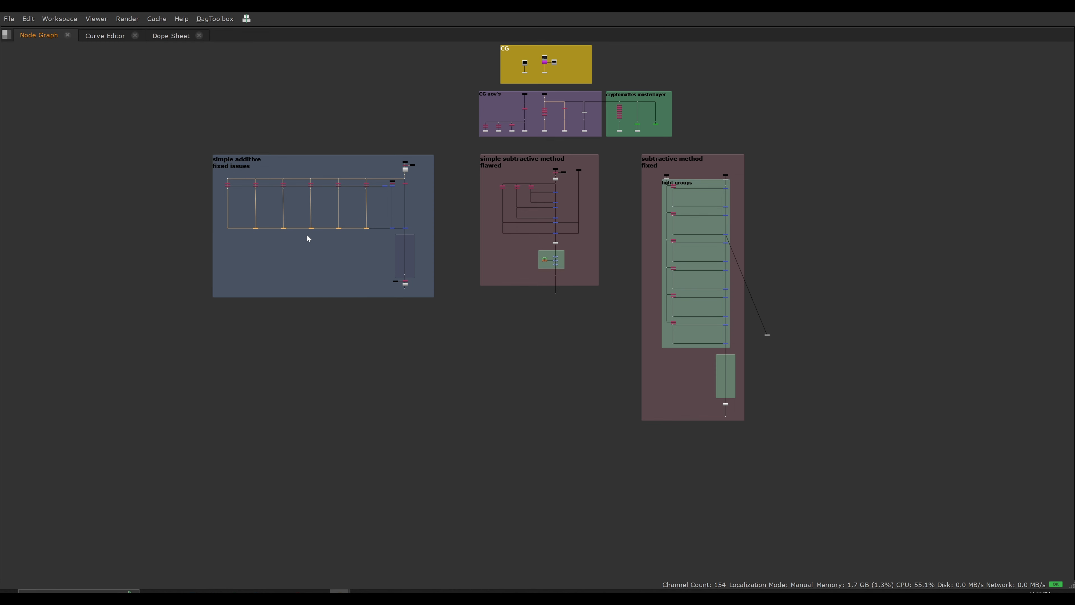
{"action": "left_click", "coordinate": [303, 245]}
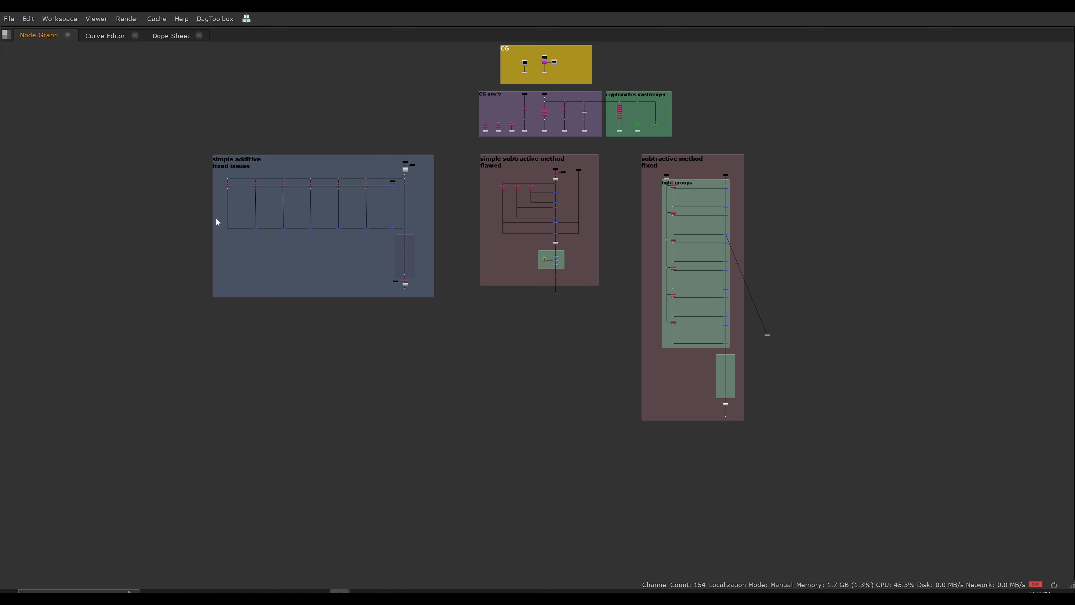
{"action": "left_click_drag", "start_coordinate": [217, 221], "coordinate": [375, 240]}
{"action": "left_click", "coordinate": [371, 246]}
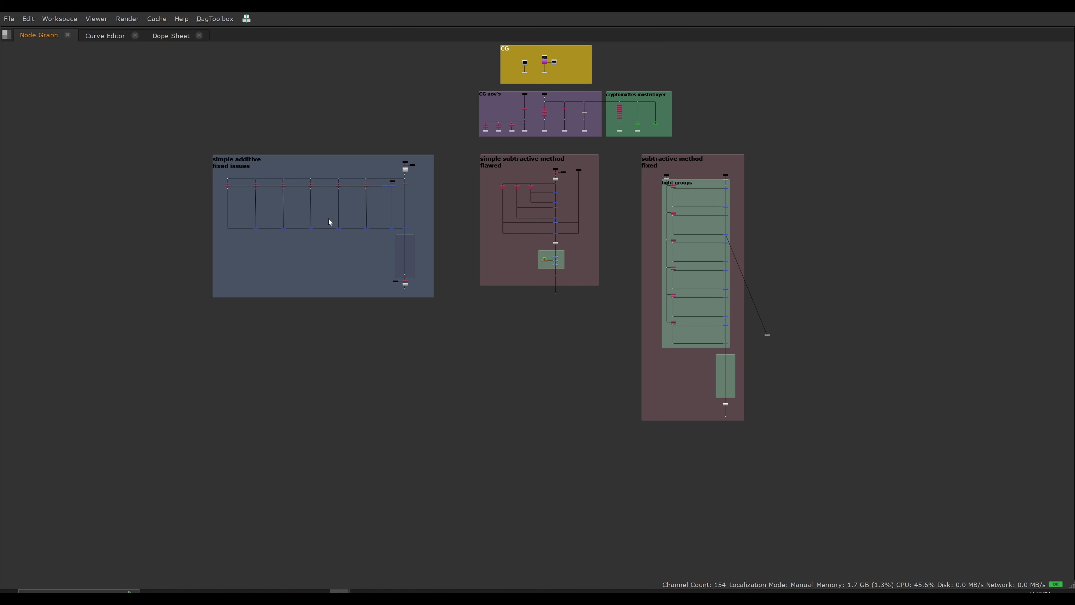
{"action": "left_click_drag", "start_coordinate": [216, 222], "coordinate": [381, 242]}
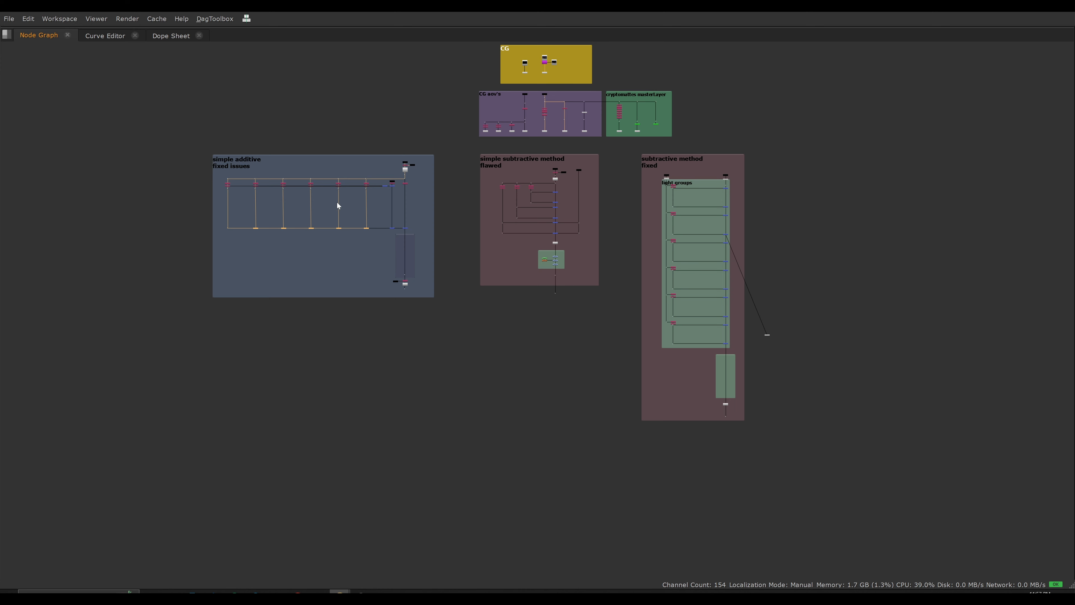
{"action": "left_click_drag", "start_coordinate": [198, 222], "coordinate": [377, 245]}
Highlight the three shuffles and their removes in the flawed subtractive setup, and clear the selection
{"action": "middle_click_drag", "start_coordinate": [636, 248], "coordinate": [590, 232]}
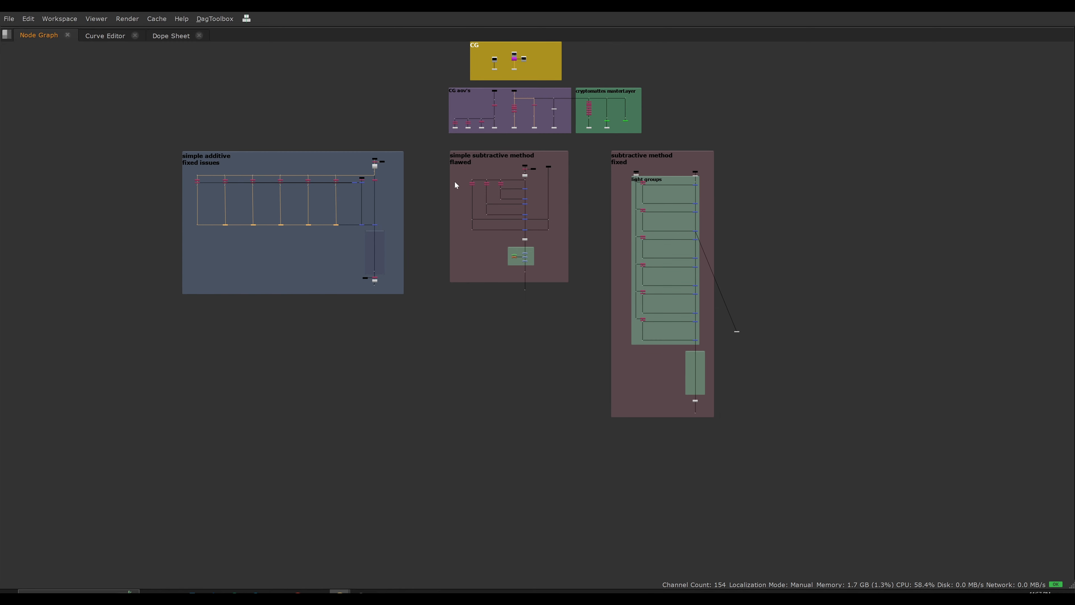
{"action": "scroll", "coordinate": [455, 182], "scroll_direction": "up", "scroll_amount": 10}
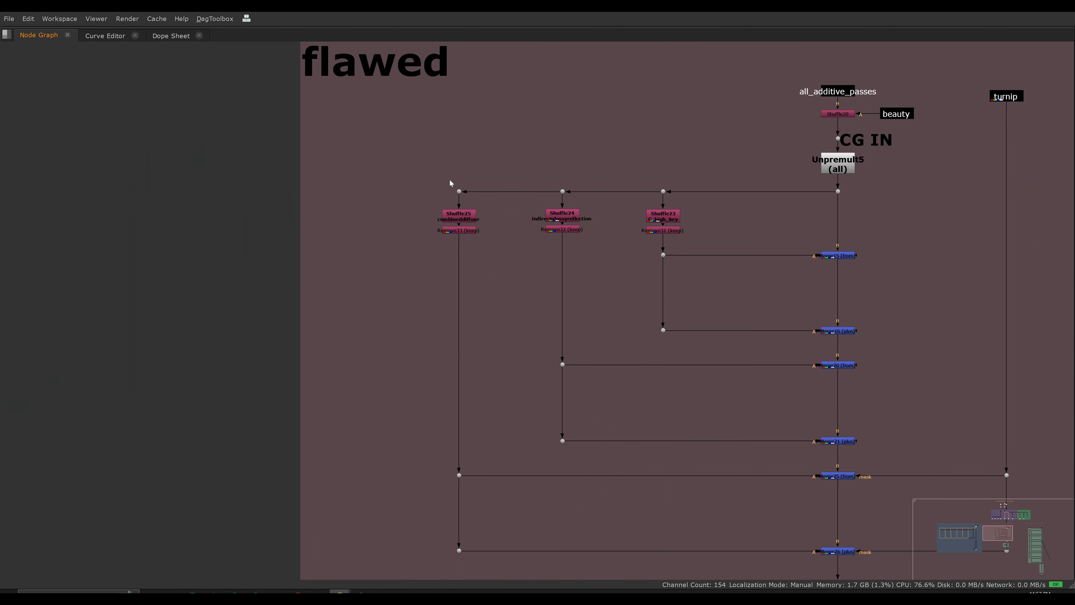
{"action": "scroll", "coordinate": [449, 178], "scroll_direction": "down", "scroll_amount": 1}
{"action": "left_click_drag", "start_coordinate": [413, 180], "coordinate": [692, 245]}
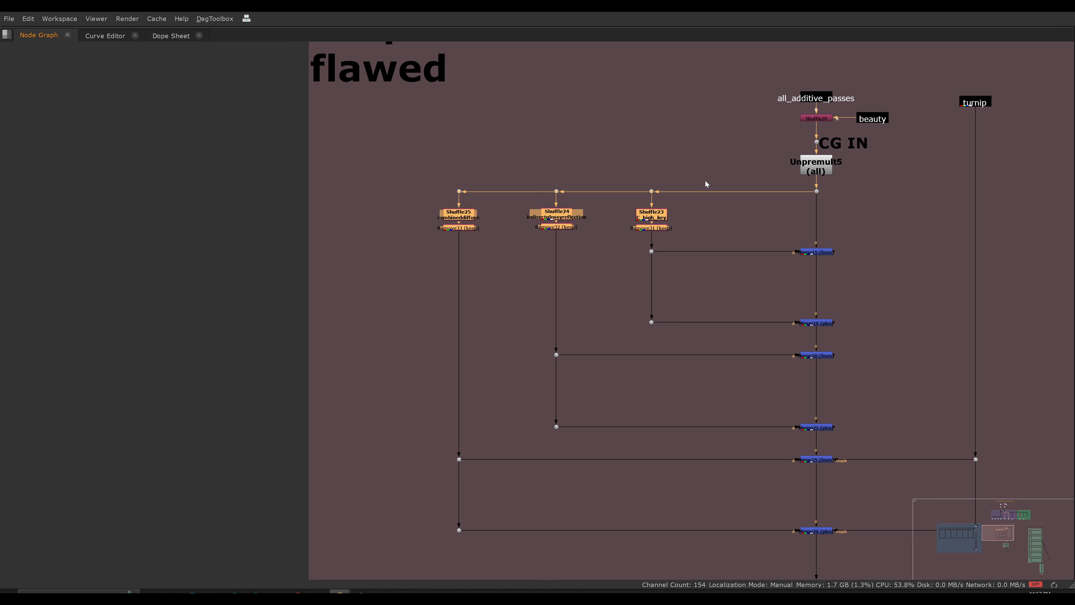
{"action": "middle_click_drag", "start_coordinate": [705, 181], "coordinate": [590, 209], "text": "alt"}
{"action": "mouse_move", "coordinate": [762, 200]}
{"action": "middle_mouse_down"}
{"action": "mouse_move", "coordinate": [603, 206]}
{"action": "mouse_move", "coordinate": [649, 199]}
{"action": "middle_mouse_up"}
{"action": "left_click", "coordinate": [629, 208]}
Compare the additive setup's merge row with the flawed setup's shuffles by highlighting each, and clear the selection
{"action": "scroll", "coordinate": [651, 197], "scroll_direction": "down", "scroll_amount": 1}
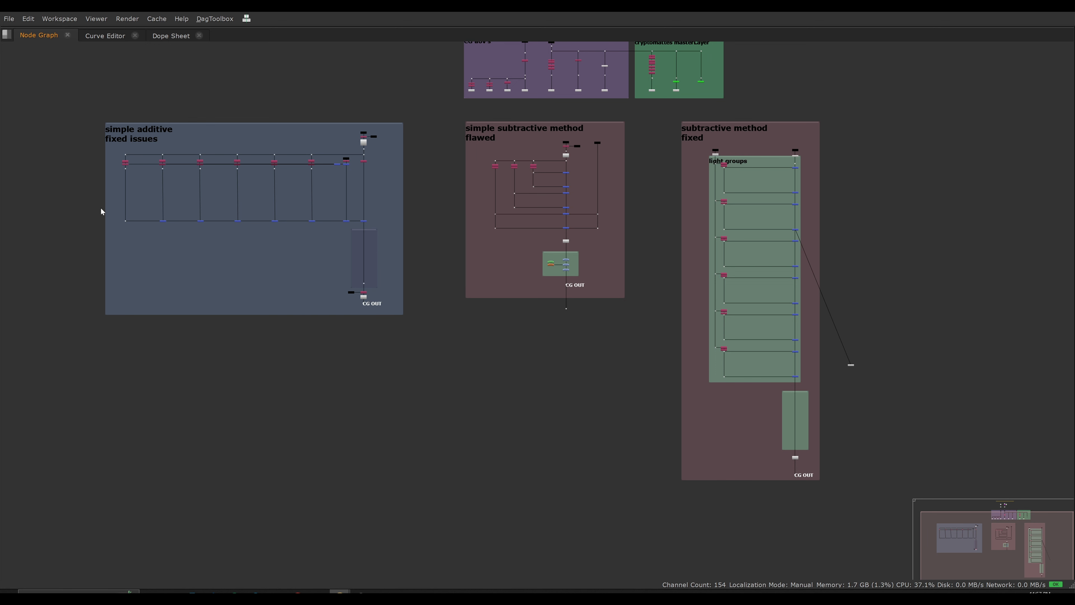
{"action": "left_click_drag", "start_coordinate": [101, 211], "coordinate": [338, 258]}
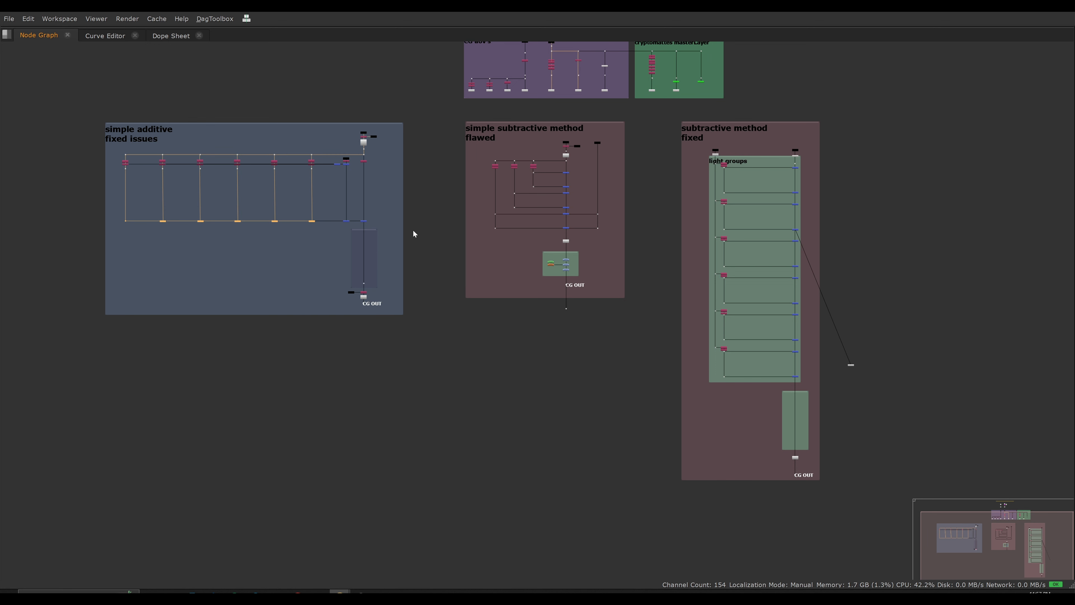
{"action": "left_click", "coordinate": [309, 249]}
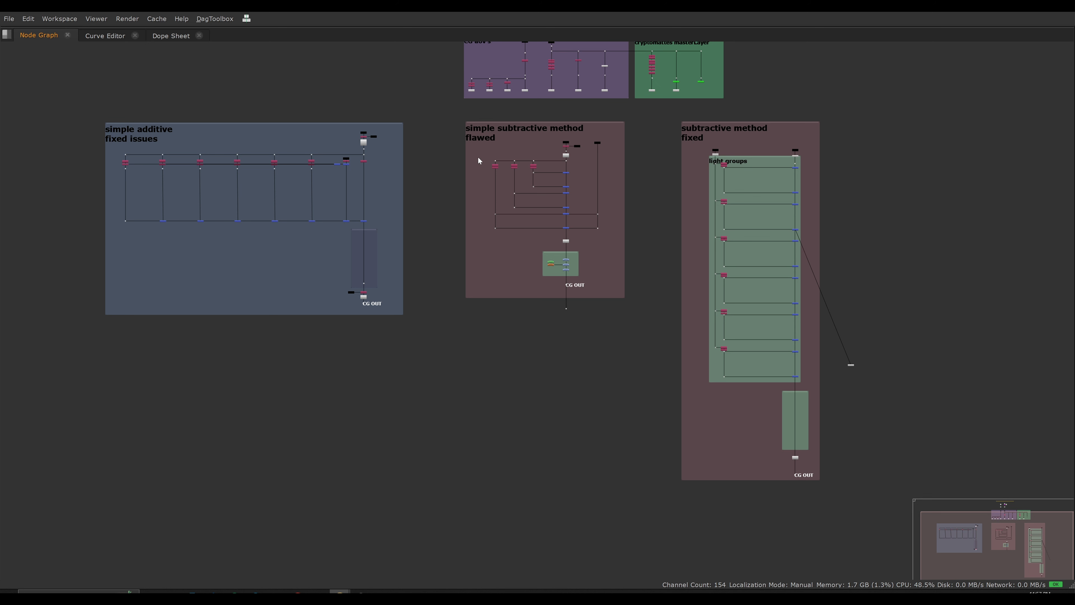
{"action": "left_click_drag", "start_coordinate": [480, 157], "coordinate": [544, 173]}
{"action": "left_click", "coordinate": [496, 237]}
Restore the full workspace layout with the viewer and frame the whole node graph
{"action": "scroll", "coordinate": [601, 218], "scroll_direction": "down", "scroll_amount": 2}
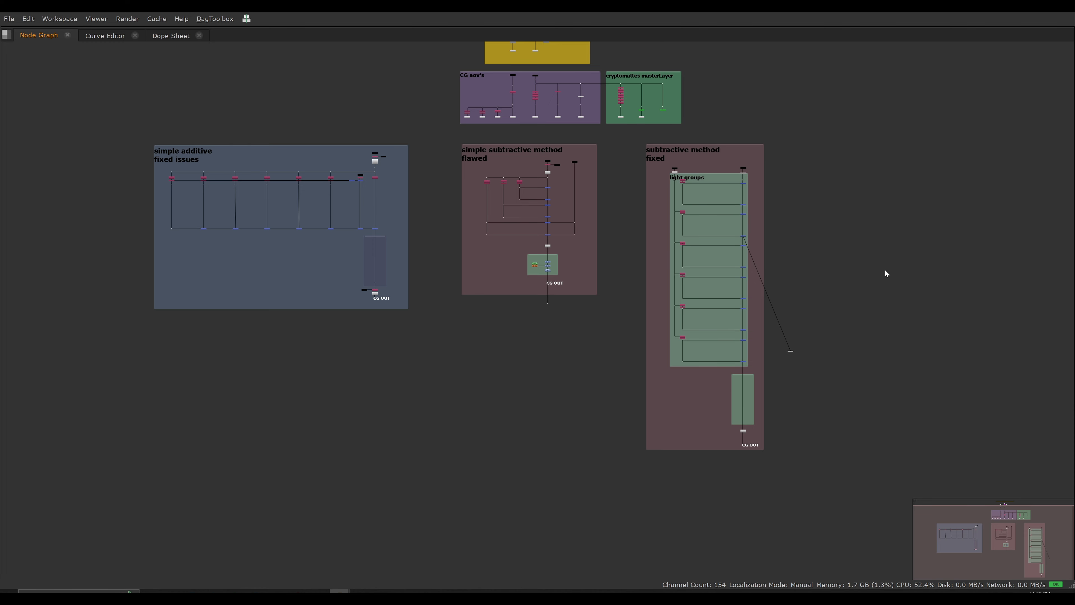
{"action": "key", "text": "space"}
{"action": "key", "text": "f"}
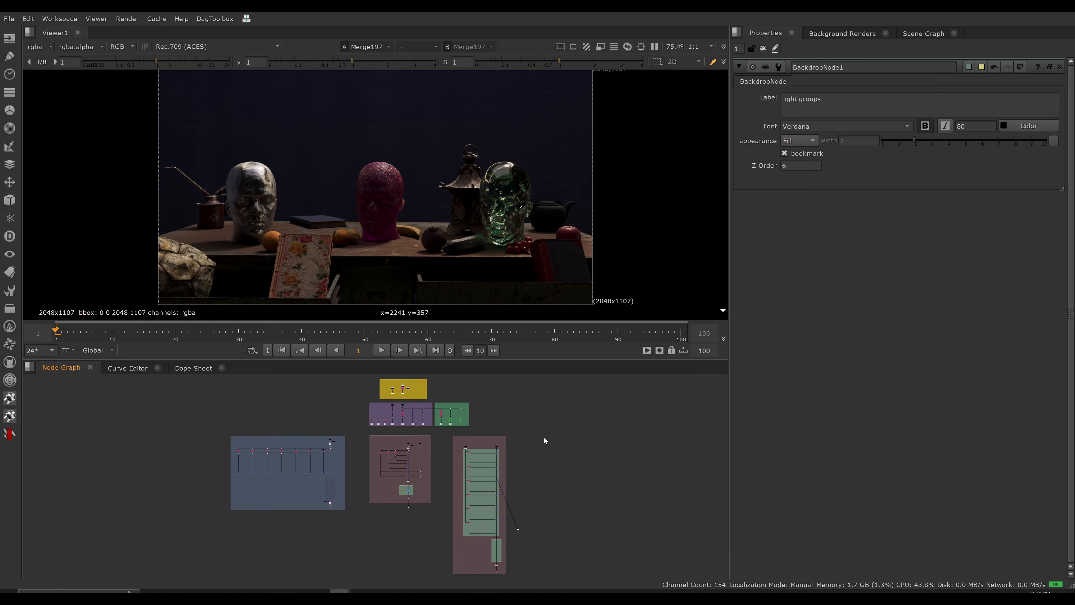